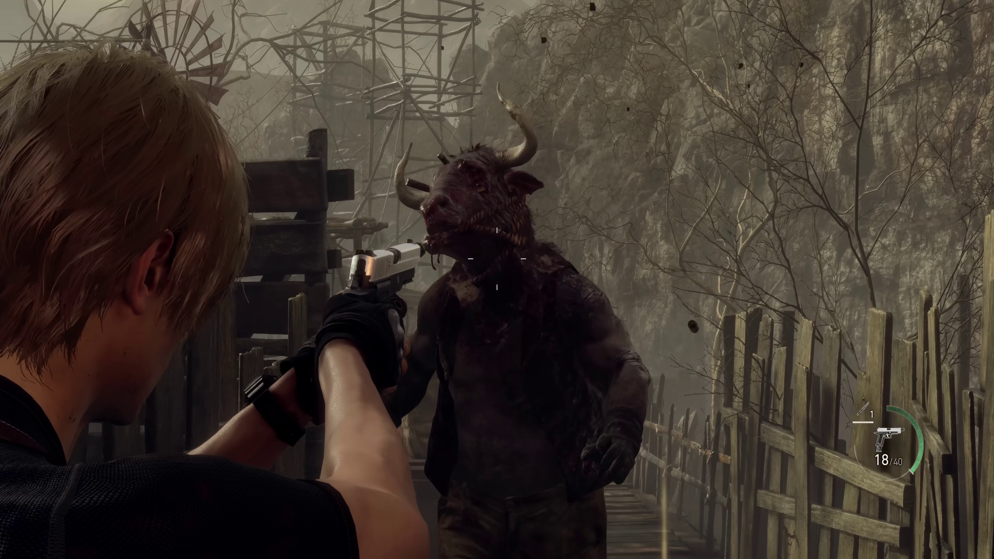
left_click(496, 259)
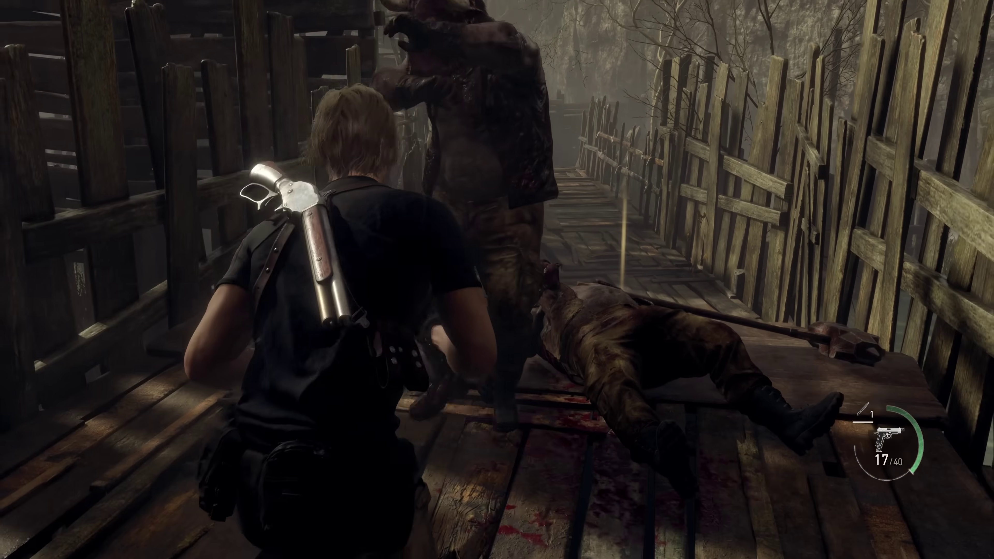
right_click(497, 258)
left_click(497, 258)
left_click(496, 258)
left_click(497, 259)
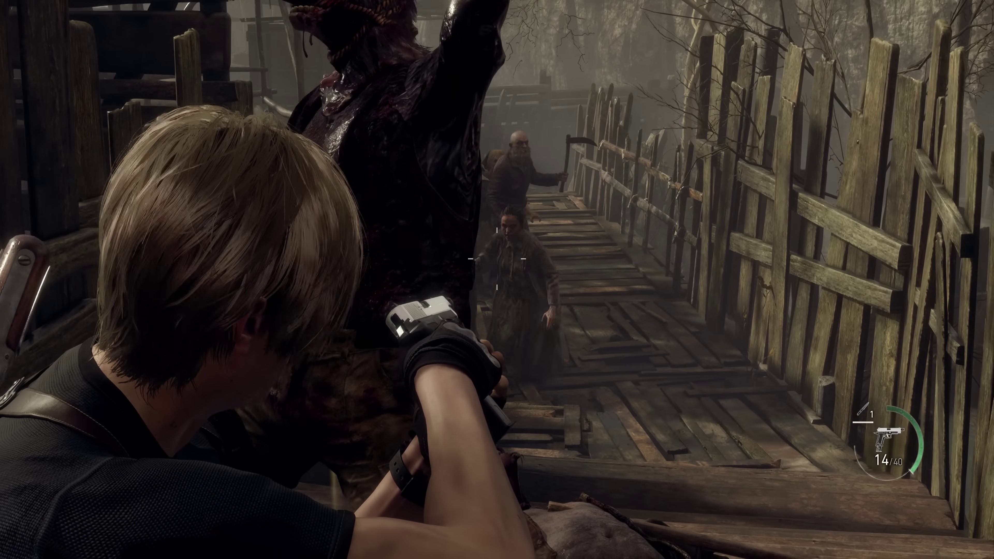
left_click(497, 258)
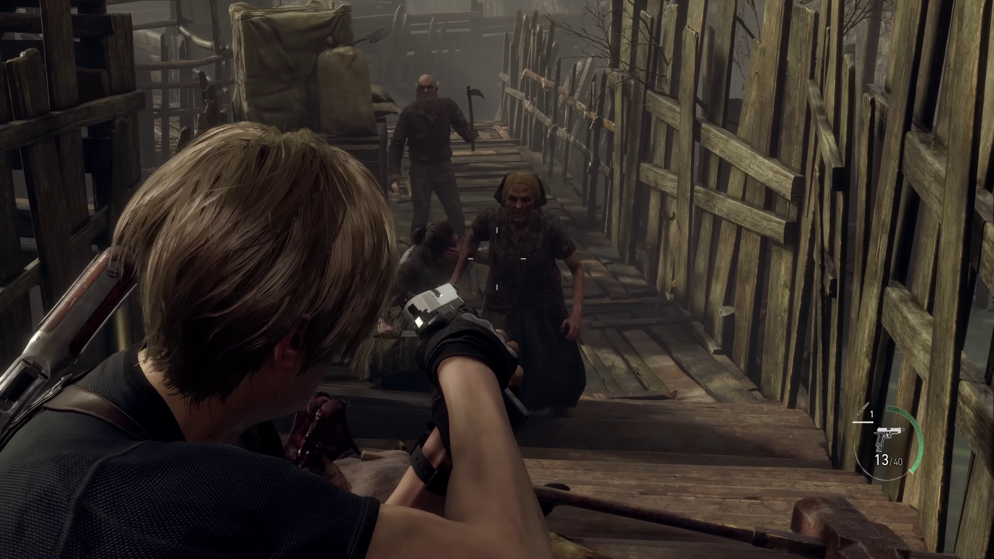
left_click(497, 258)
key("f")
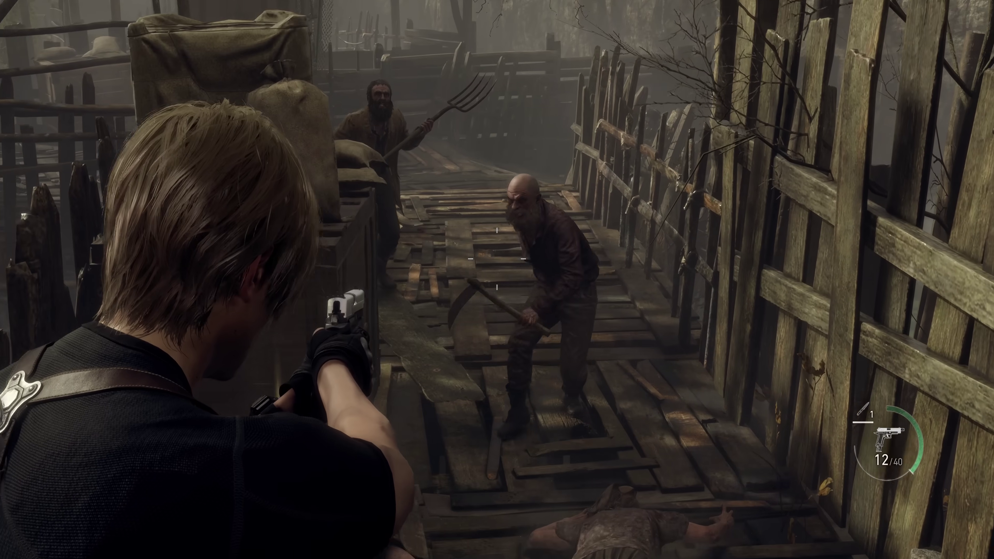
left_click(496, 258)
key("w")
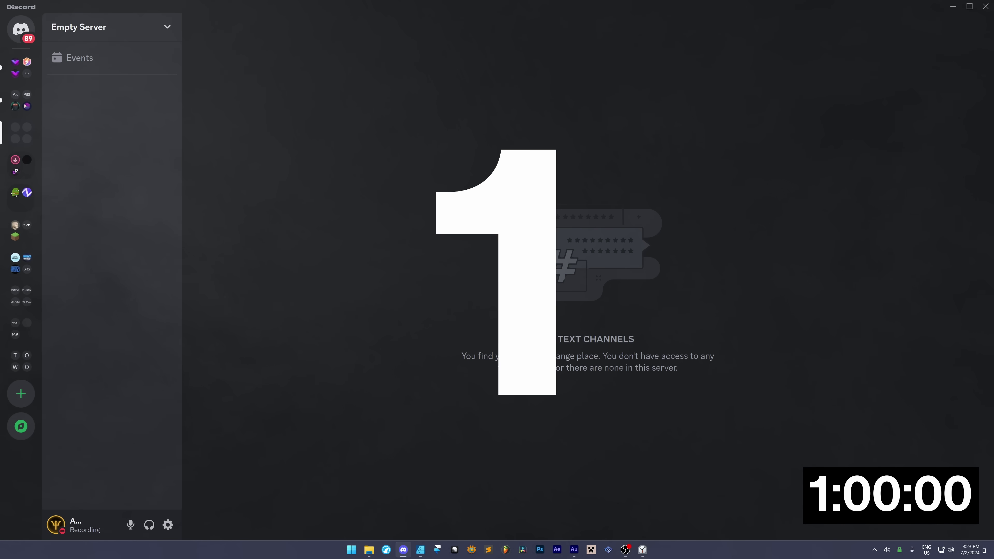
Create a new server from scratch for a club or community, keeping the suggested server name.
left_click(20, 394)
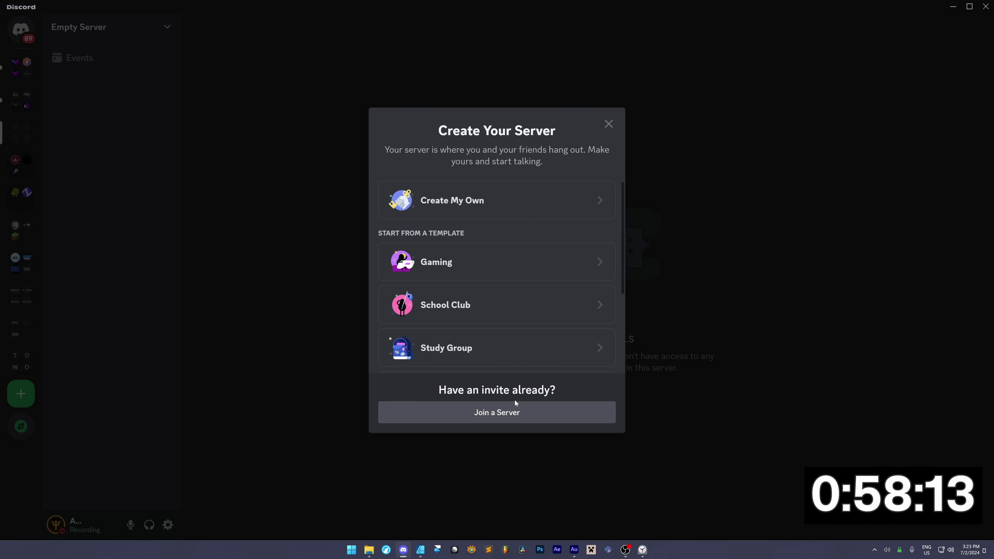
left_click(491, 199)
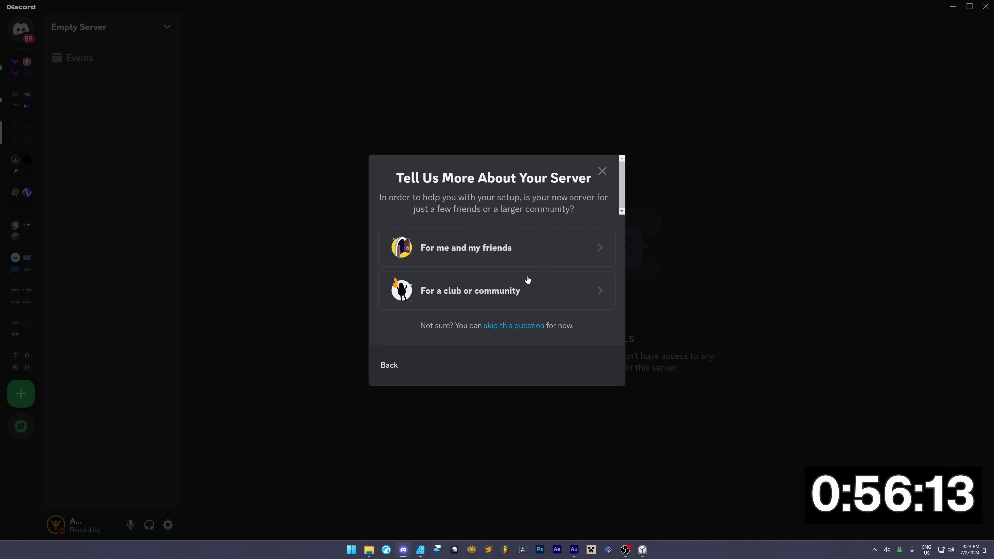
left_click(529, 282)
left_click(586, 367)
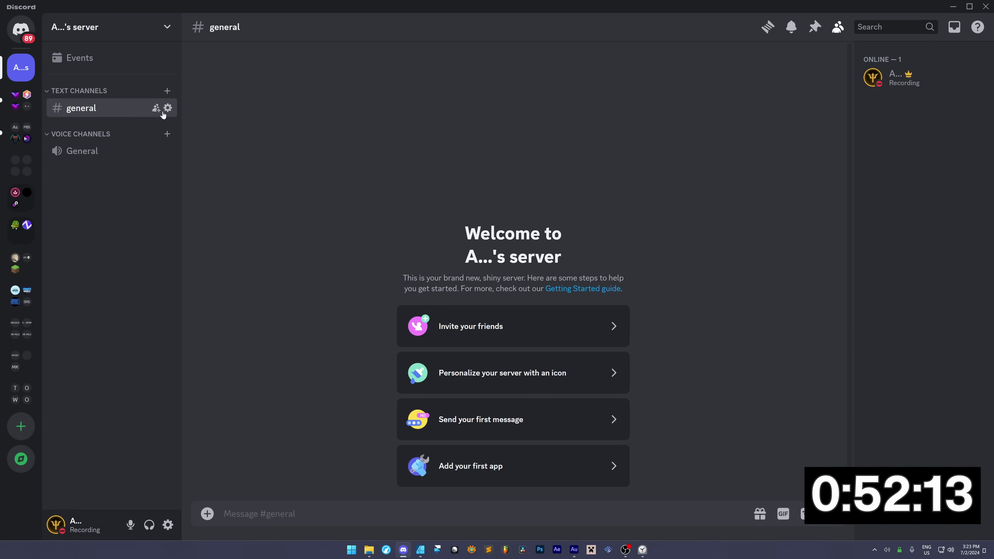
Rename the general text channel to chat and duplicate it to add the use-bots and welcome channels.
left_click(167, 107)
key("ctrl+a")
type("cha")
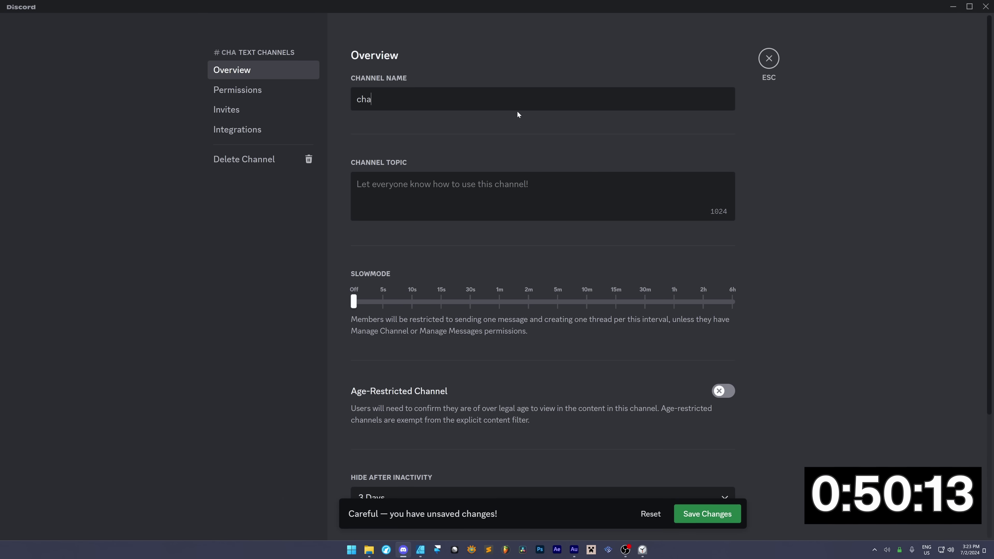
type("t")
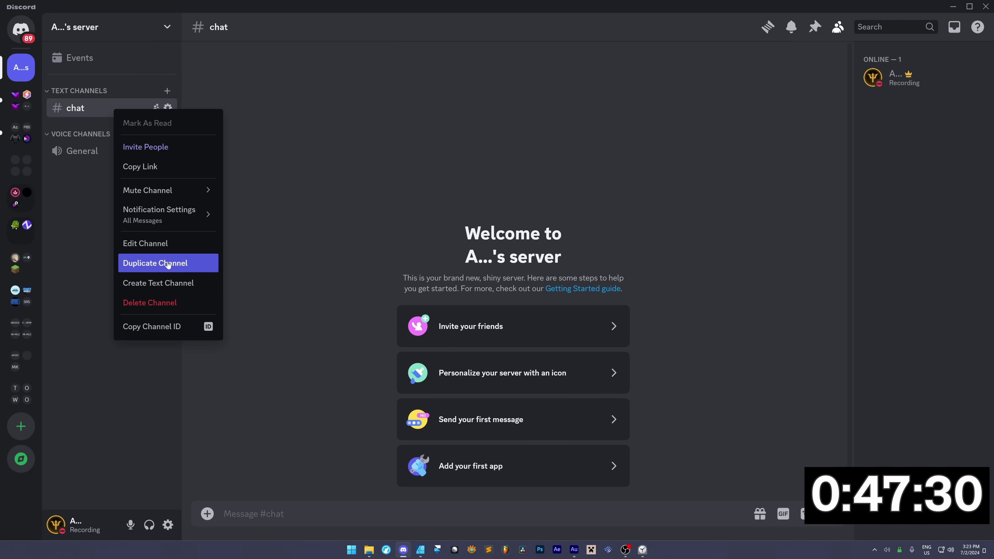
left_click(166, 260)
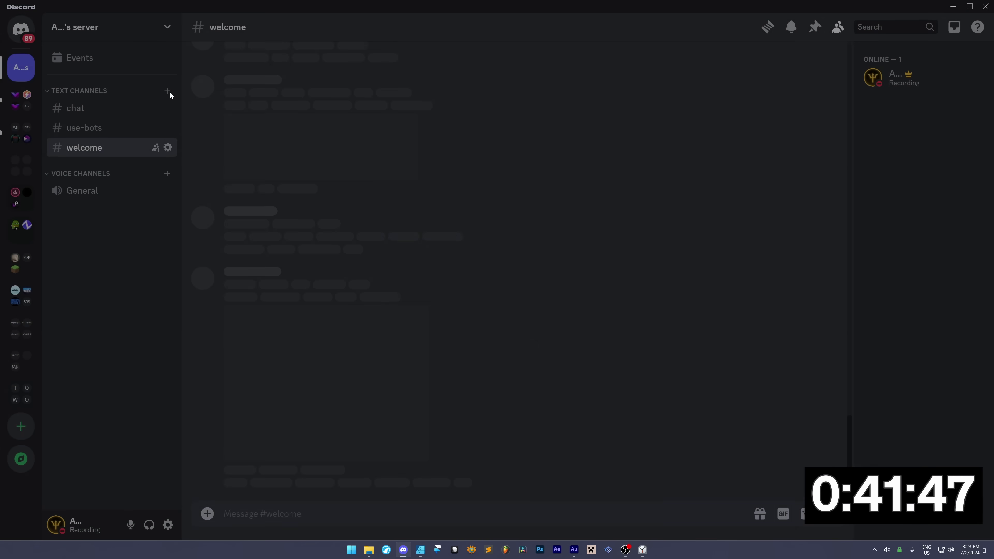
Rename the Text Channels category to Chat and save the change.
left_click(131, 256)
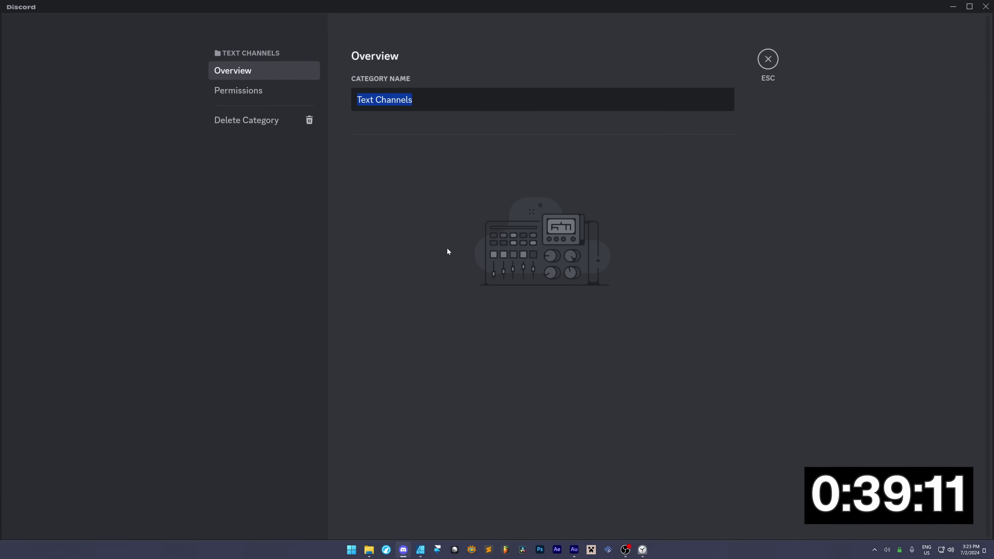
type("Chat")
left_click(706, 512)
Duplicate the uncategorized welcome channel to add two more text channels named self-roles and news.
right_click(111, 100)
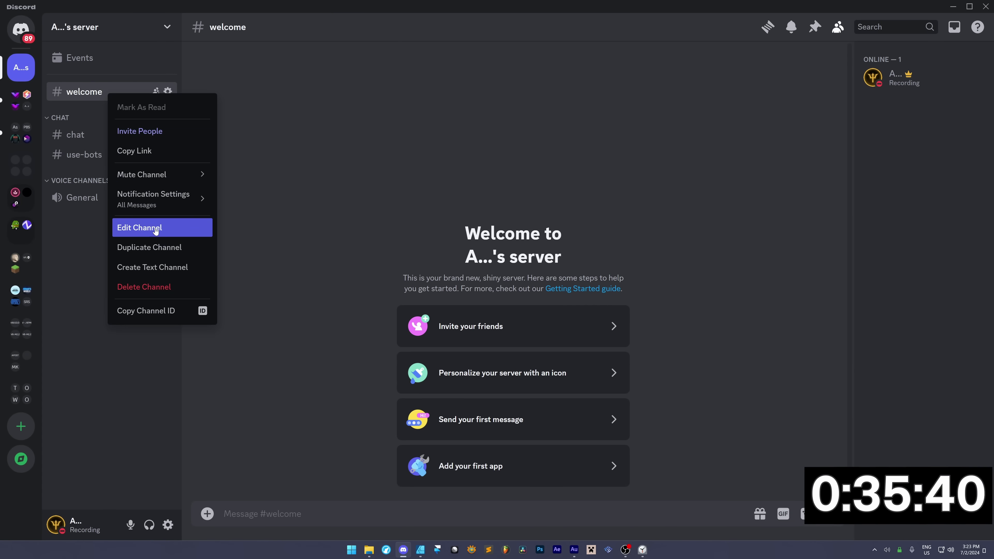
left_click(149, 247)
type("self-ro")
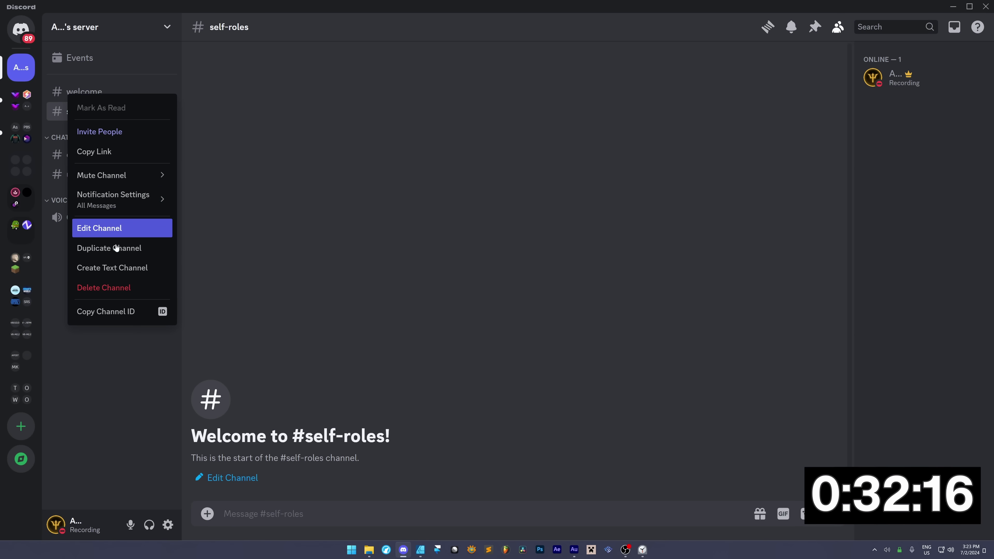
left_click(109, 242)
type("news")
key("Return")
Create the server roles Owner, Admins and Bots, coloured blue, purple and magenta respectively, and save them.
left_click(108, 30)
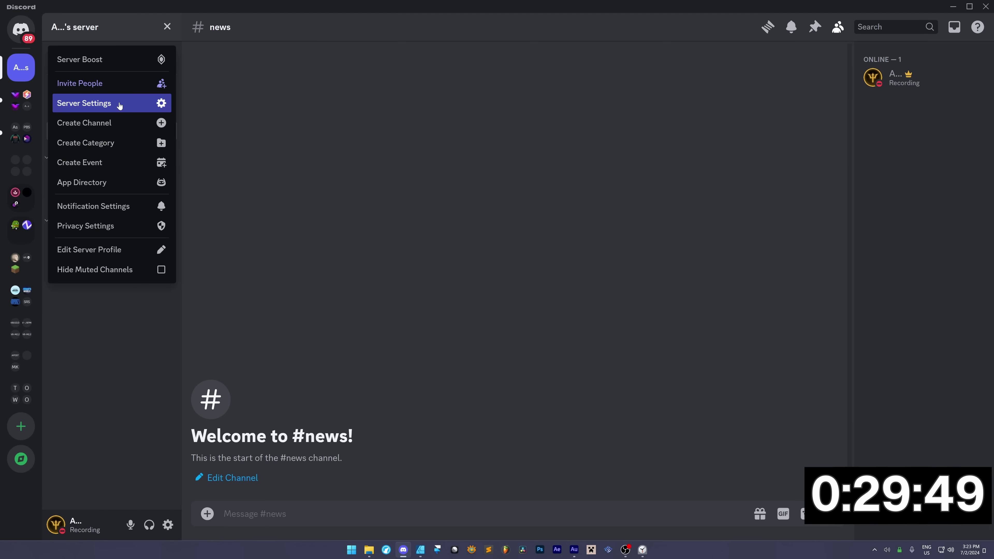
left_click(117, 103)
left_click(281, 91)
left_click(542, 291)
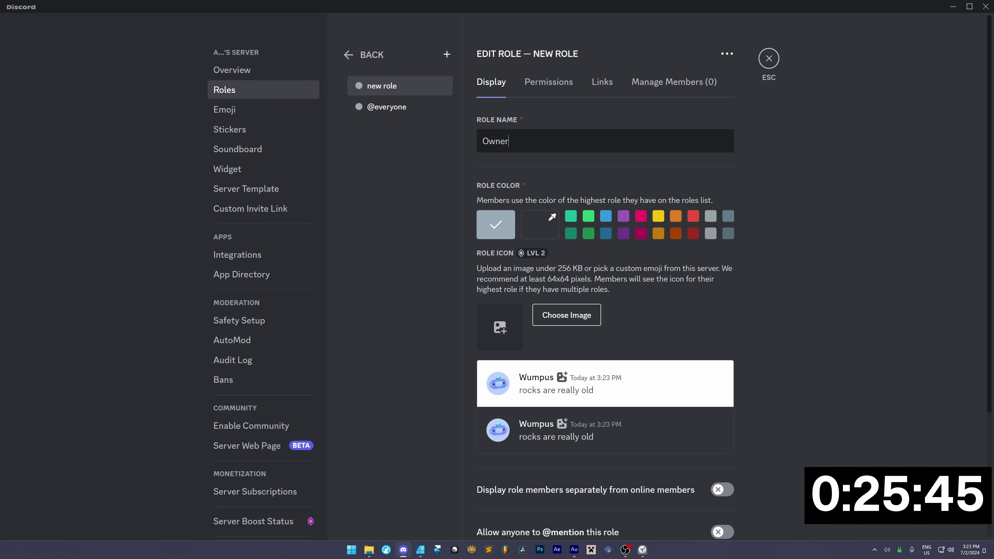
type("Owner")
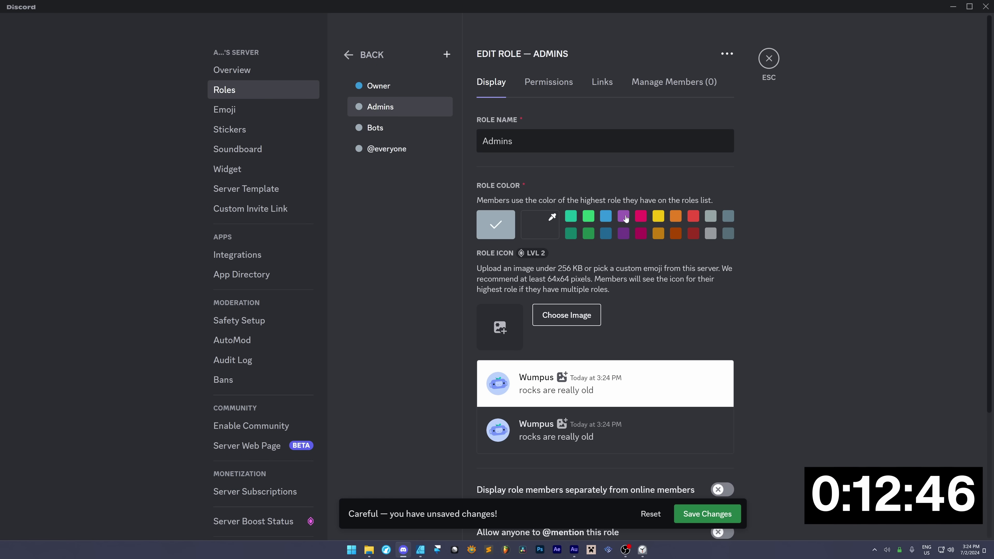
left_click(375, 127)
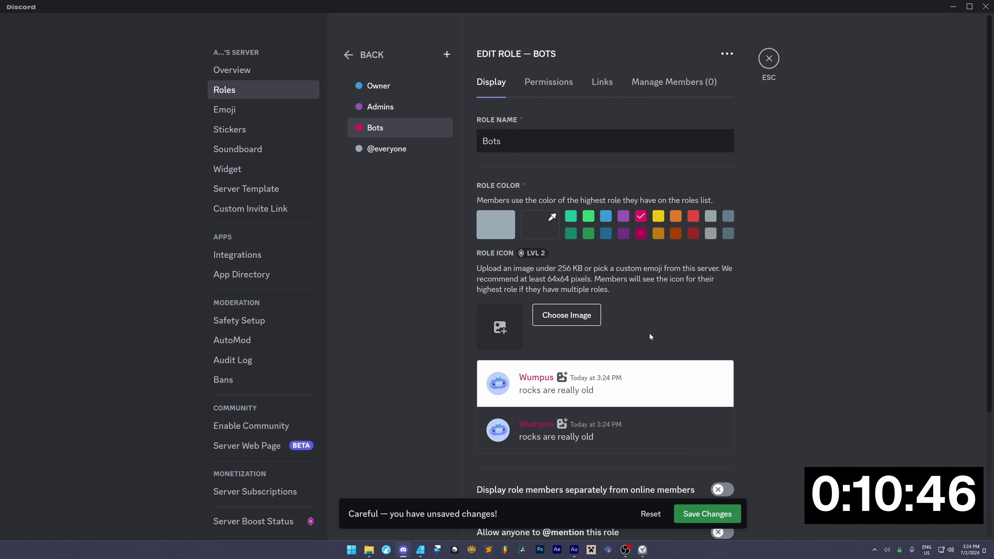
left_click(708, 514)
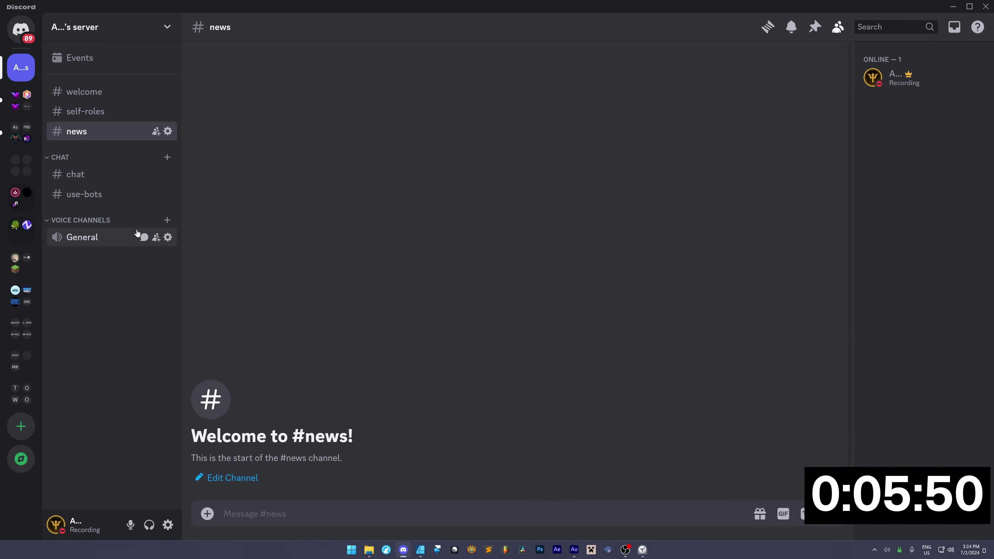
Rename the General voice channel to Chat and save the change.
right_click(133, 237)
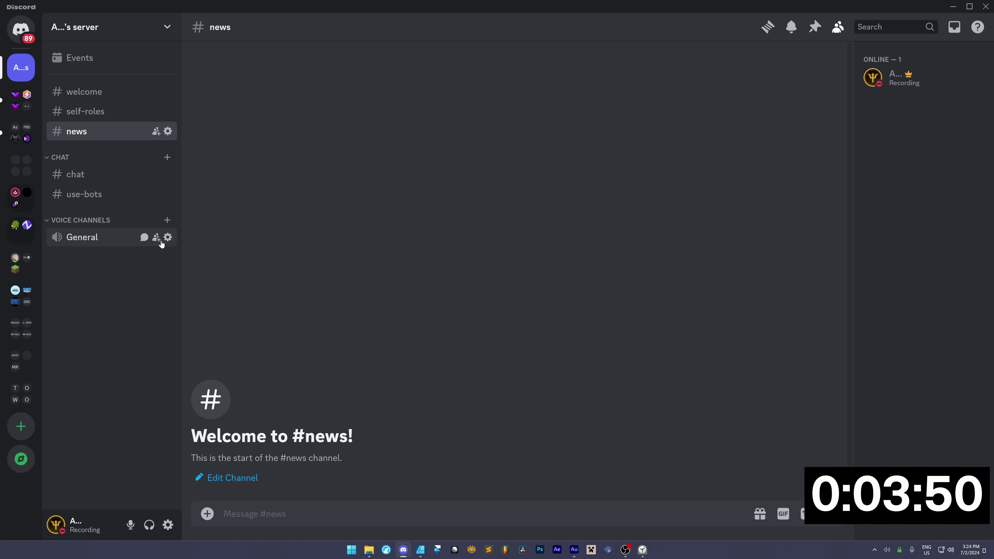
left_click(168, 237)
key("ctrl+a")
type("Chat")
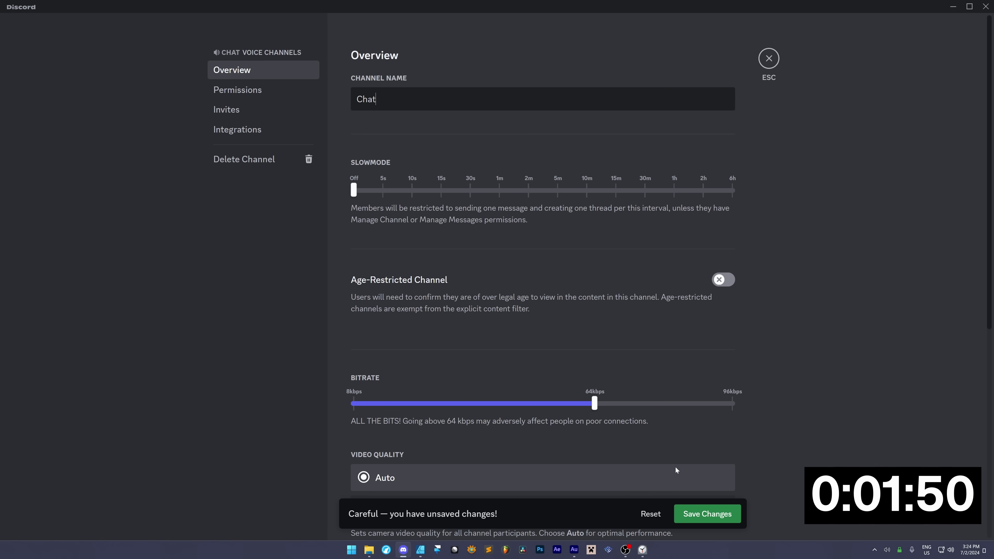
left_click(708, 514)
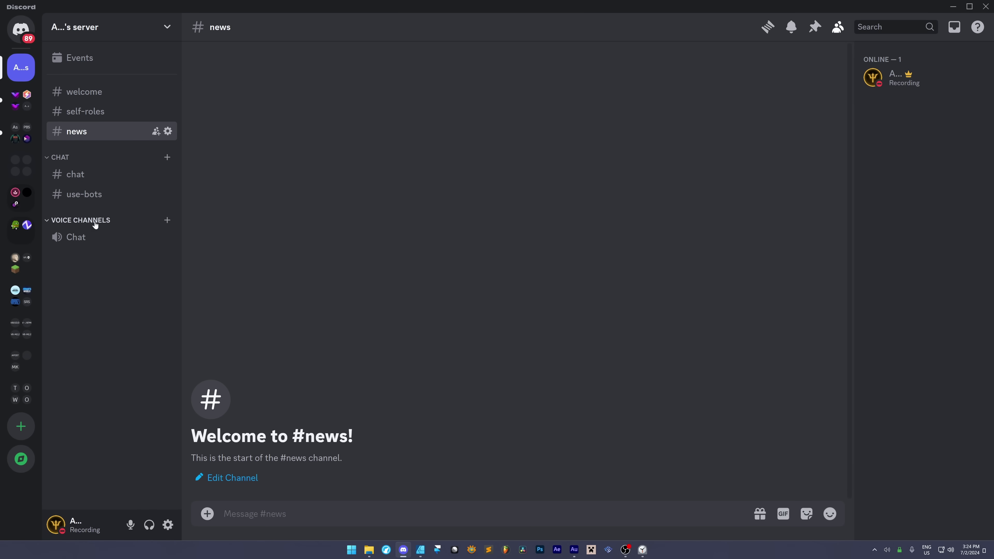
left_click(110, 33)
left_click(90, 100)
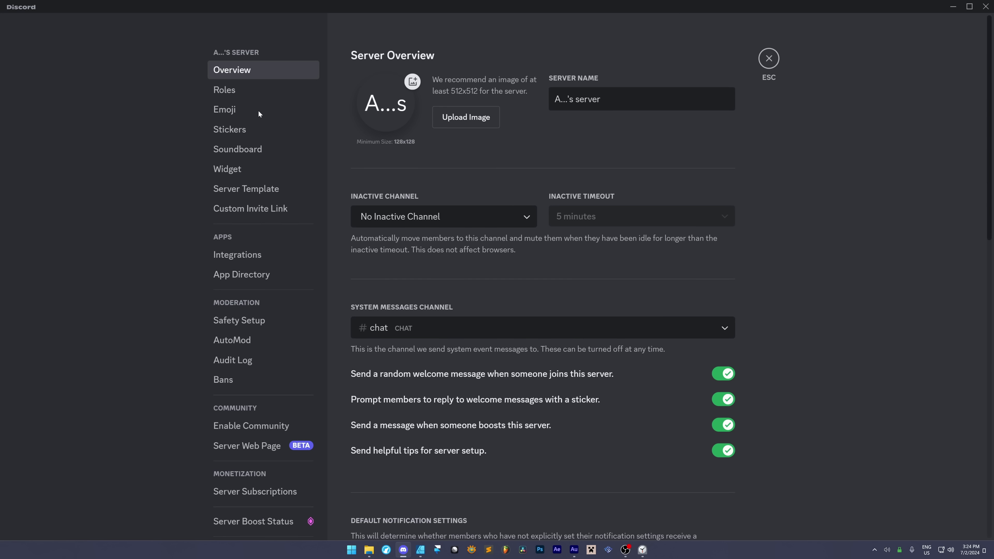
left_click(225, 93)
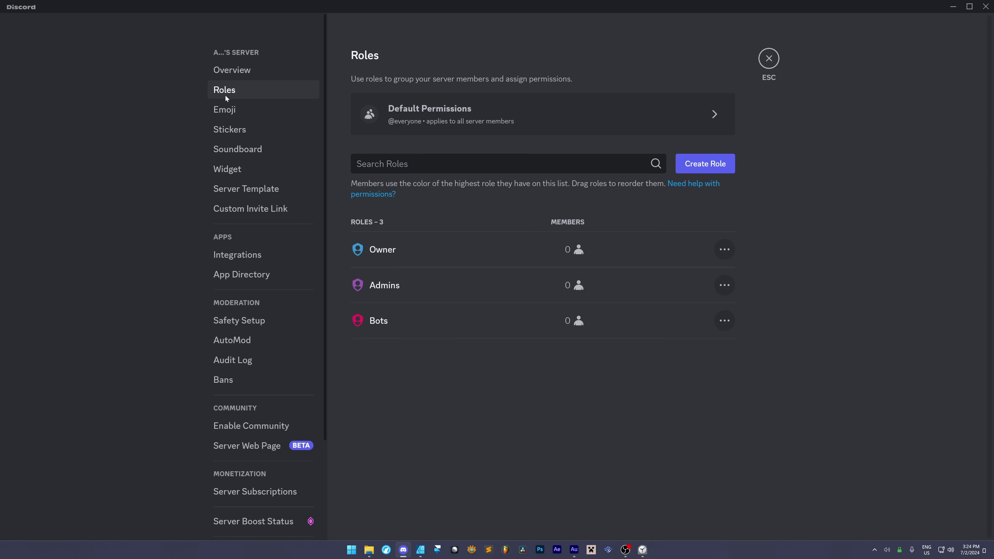
left_click(391, 245)
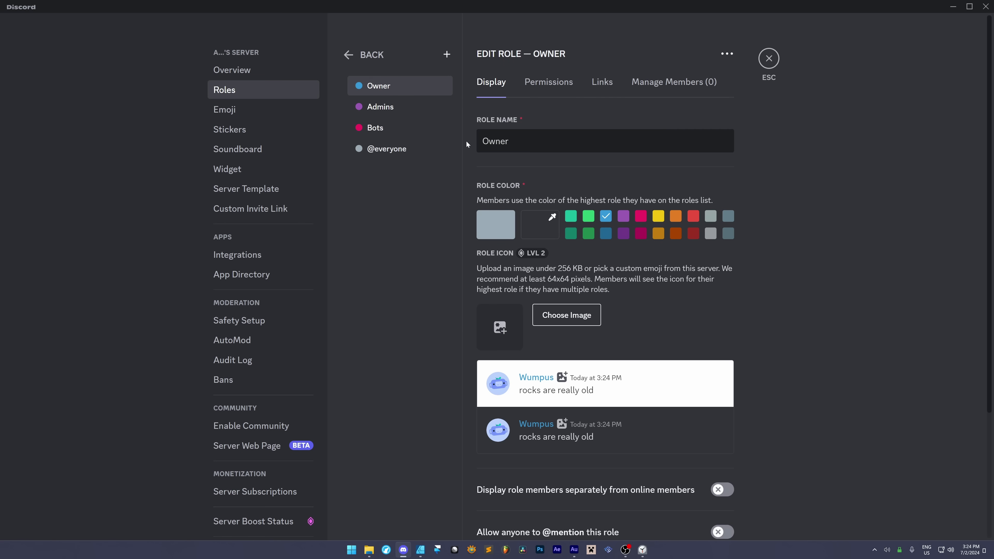
left_click(428, 128)
left_click(428, 106)
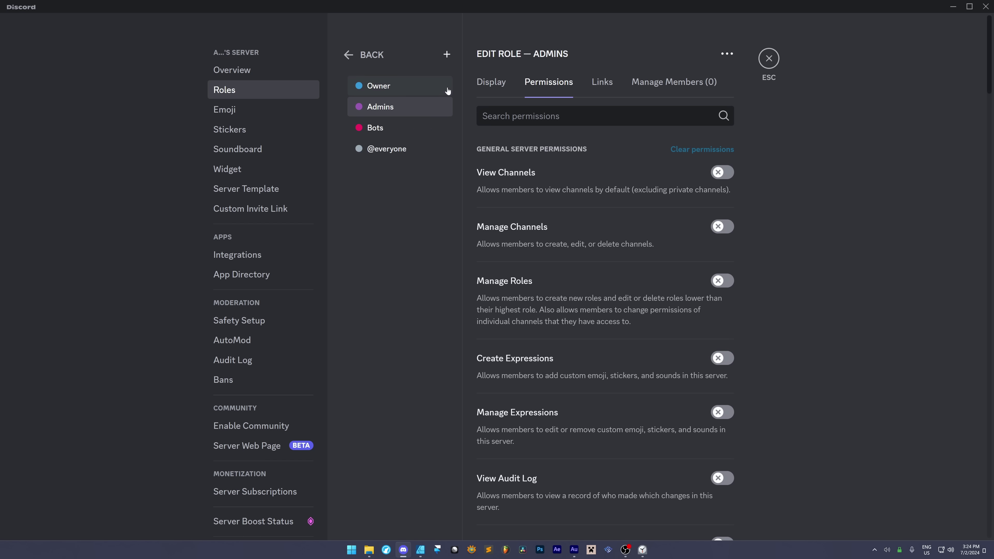
left_click(404, 129)
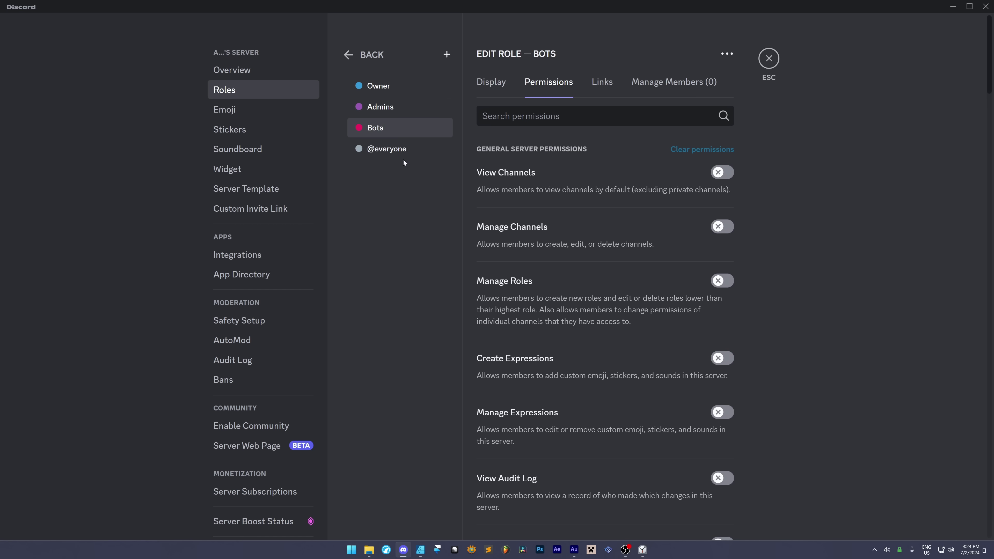
left_click(403, 155)
key("Escape")
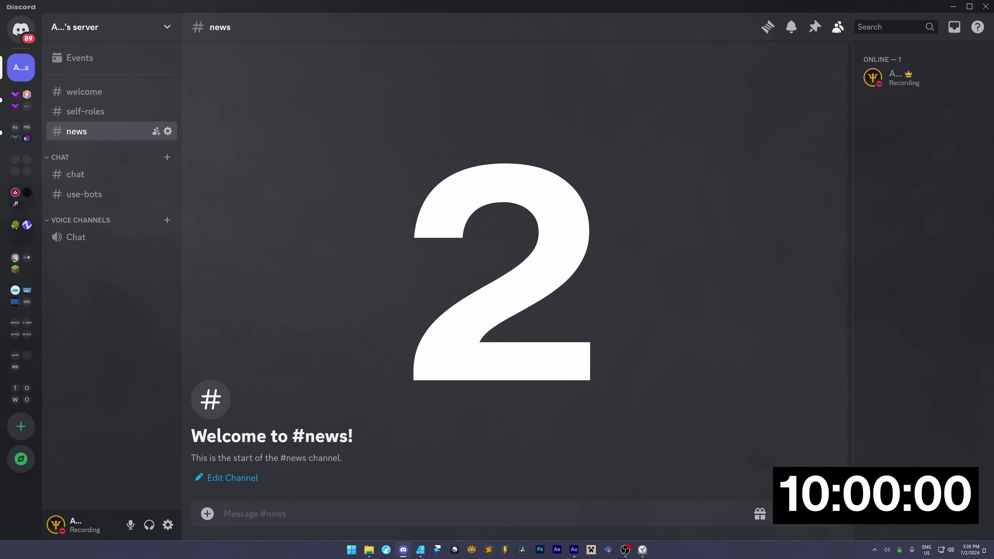
Create another new server from scratch for me and my friends, named Panther Valley.
left_click(21, 426)
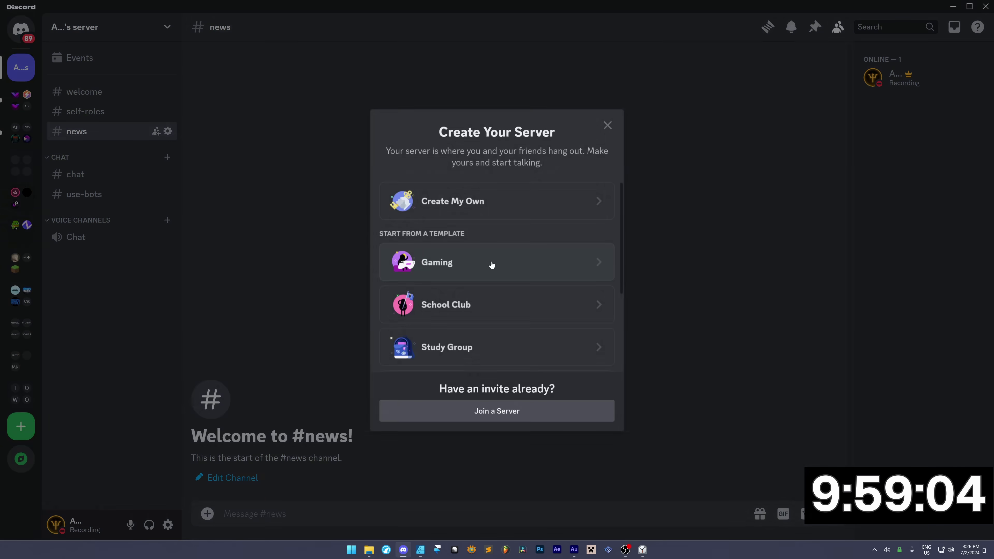
left_click(495, 200)
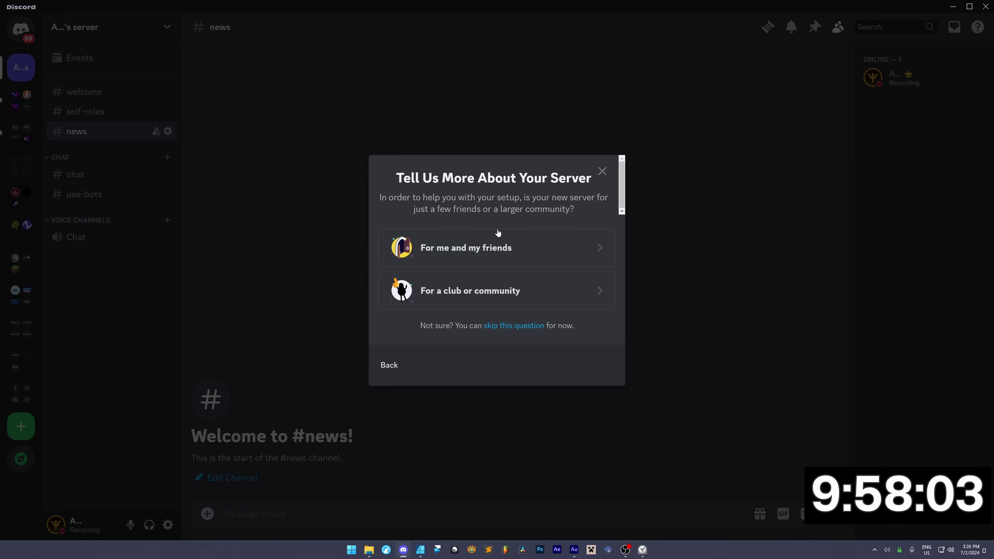
left_click(515, 247)
key("ctrl+a")
key("BackSpace")
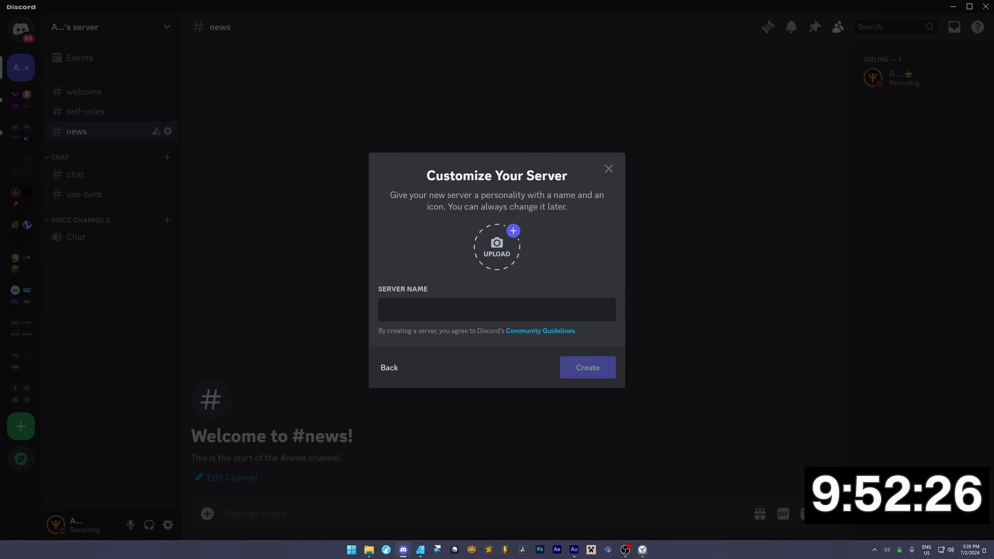
type("Panth")
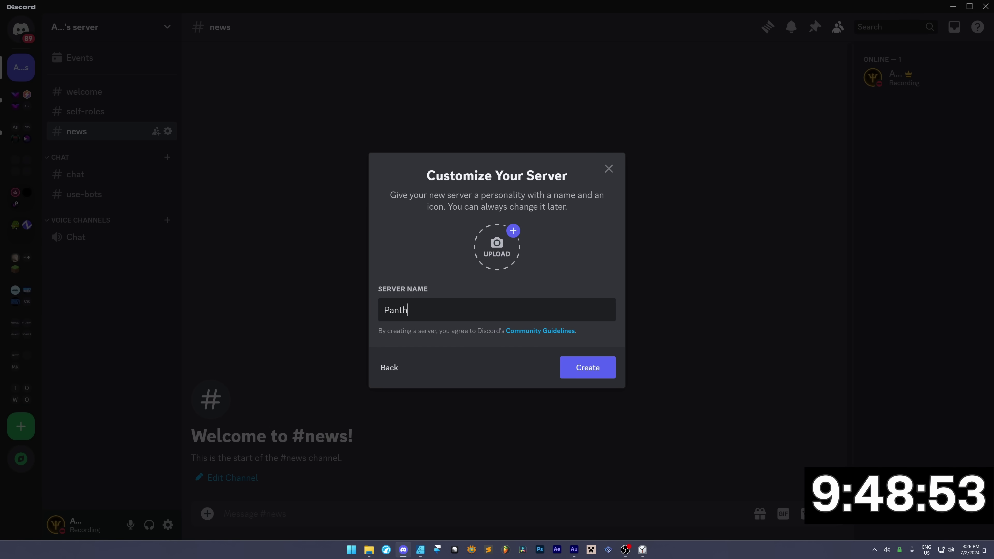
type("er Valle")
type("y")
key("Return")
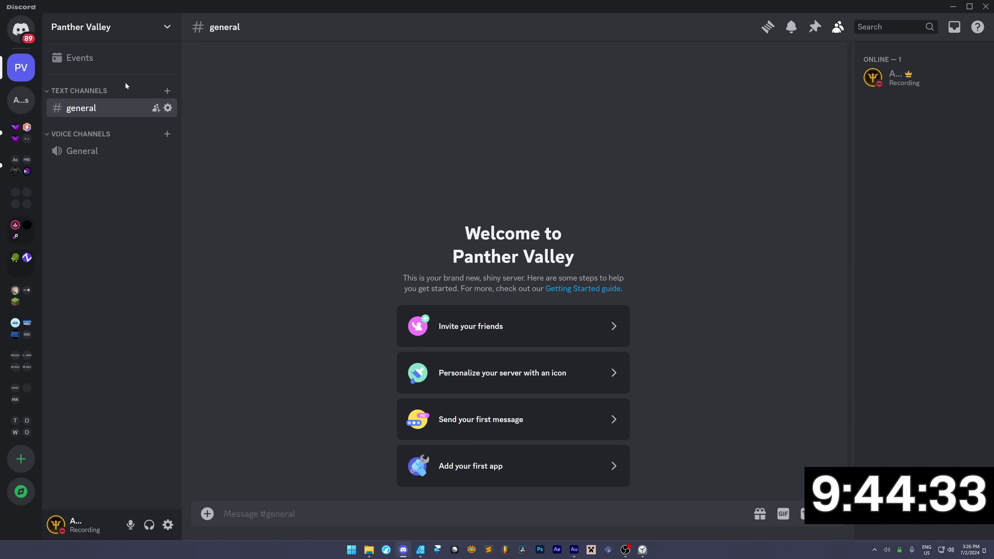
Rename the general text channel of the Panther Valley server to chat.
right_click(120, 105)
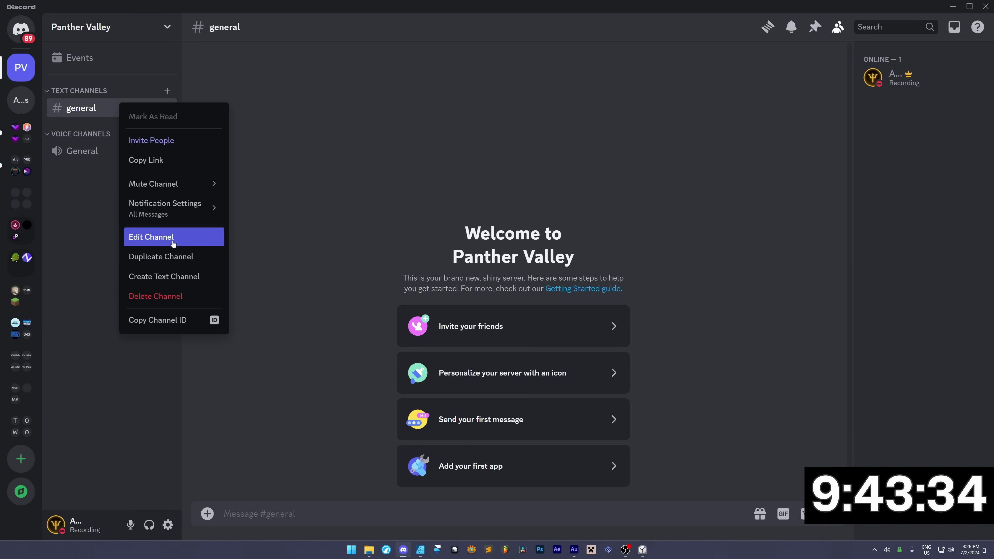
left_click(151, 237)
key("ctrl+a")
type("ch")
type("at")
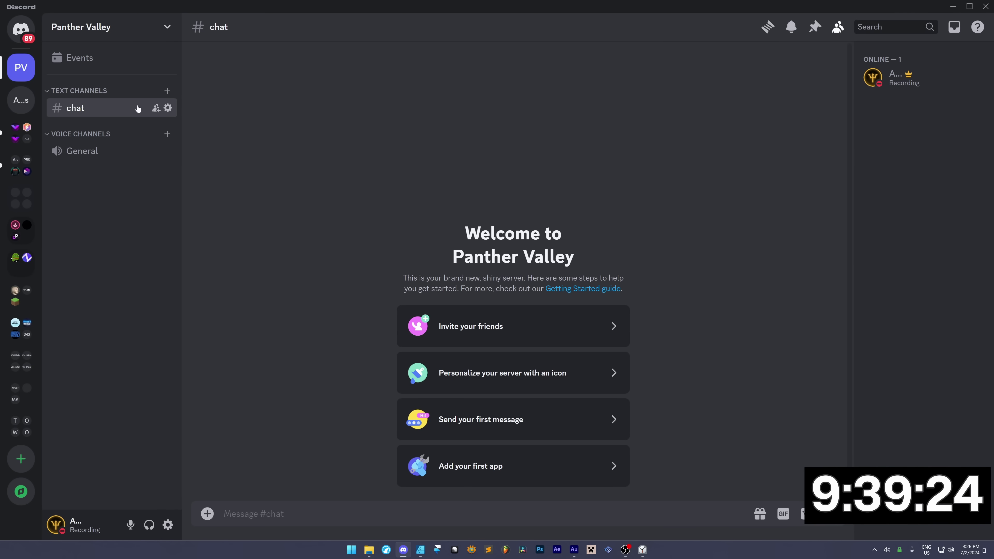
Open Channel Spacer Characters.pdf from the Server Making Assets Pack's Characters folder and copy the dot spacer character.
right_click(138, 109)
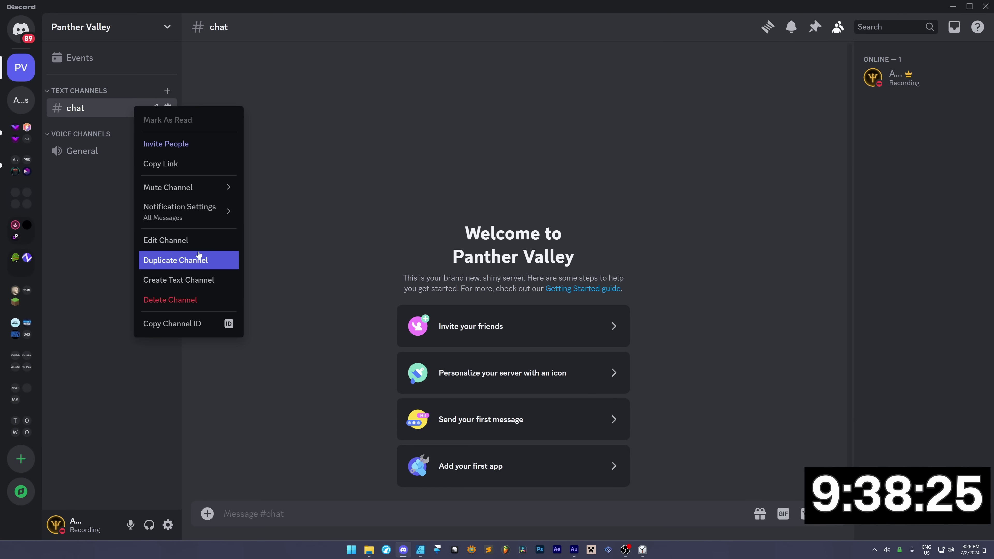
key("Escape")
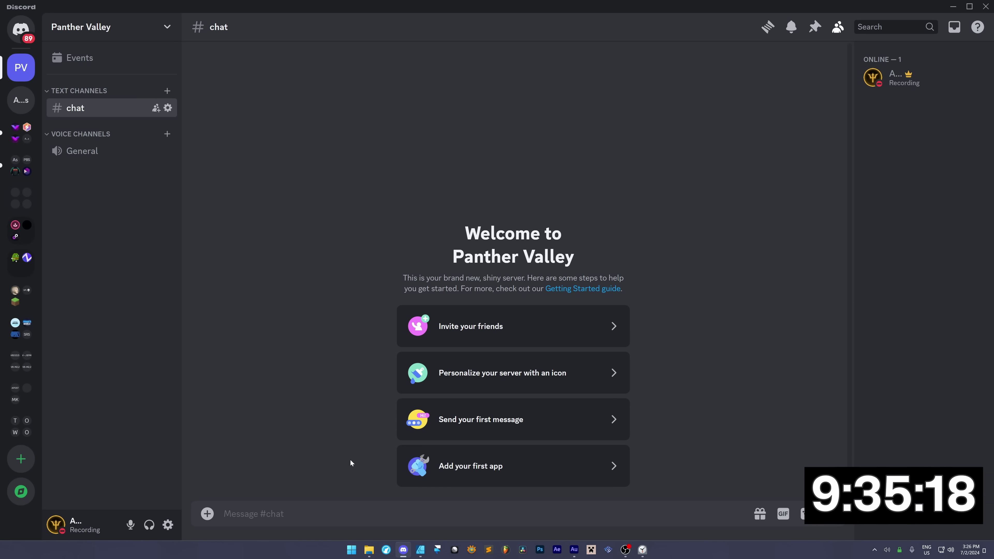
left_click(369, 549)
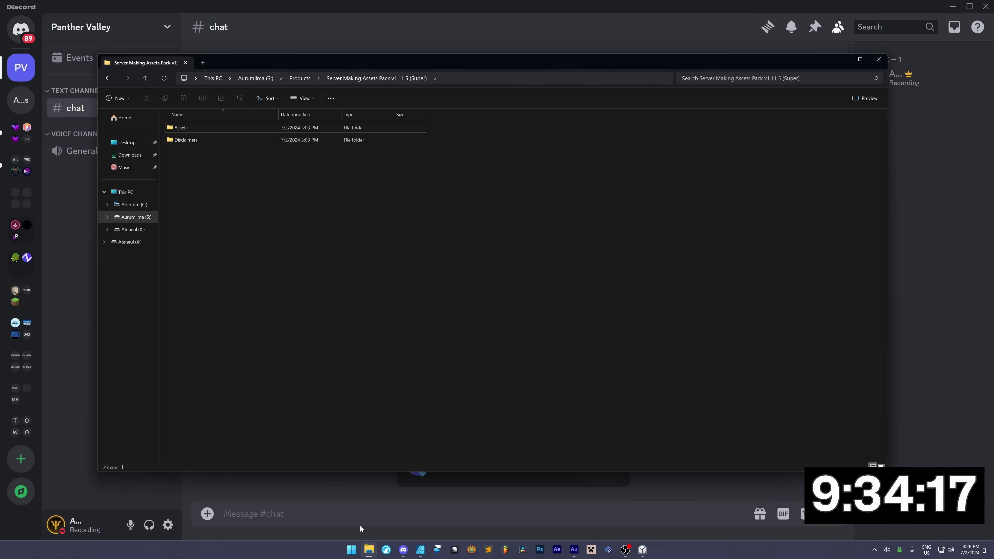
double_click(214, 132)
left_click(206, 137)
double_click(206, 140)
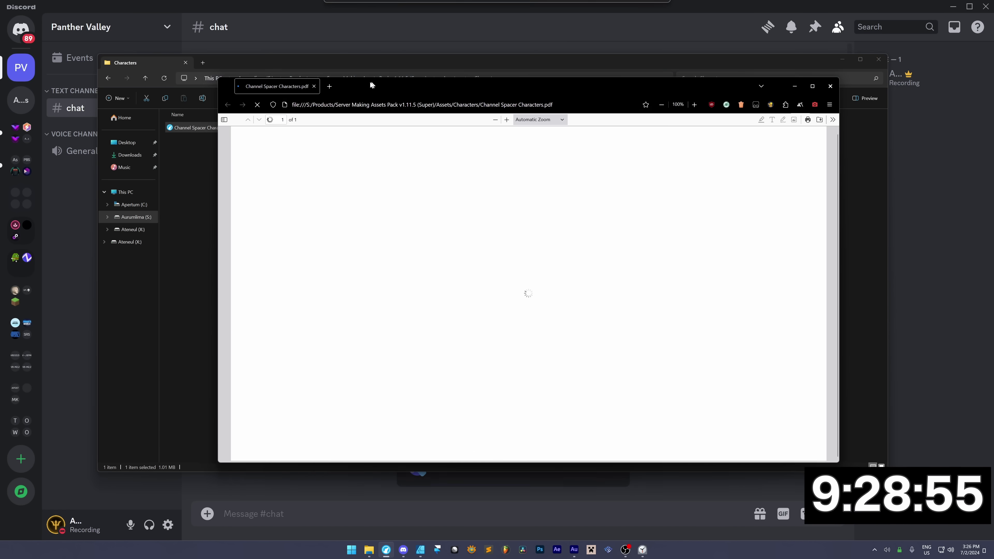
right_click(283, 257)
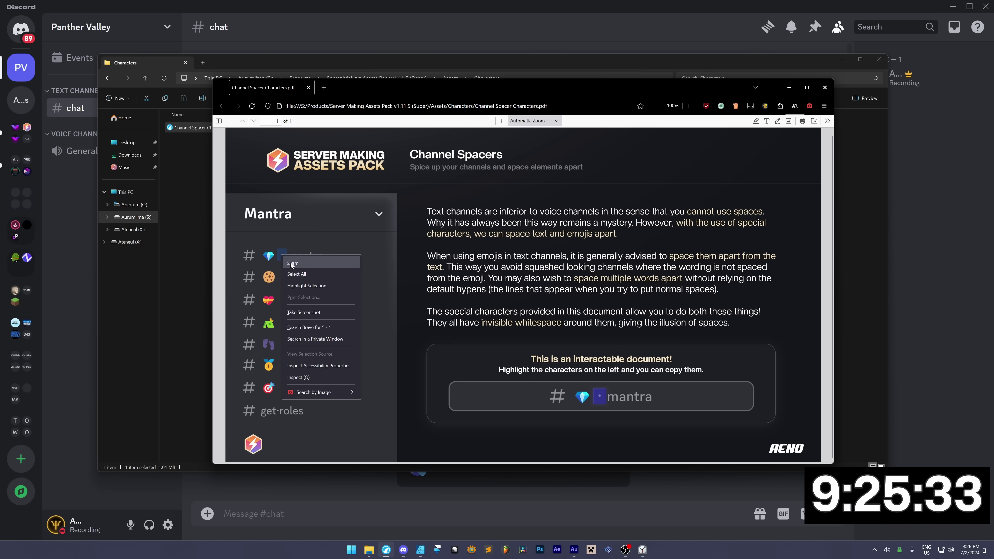
left_click(292, 262)
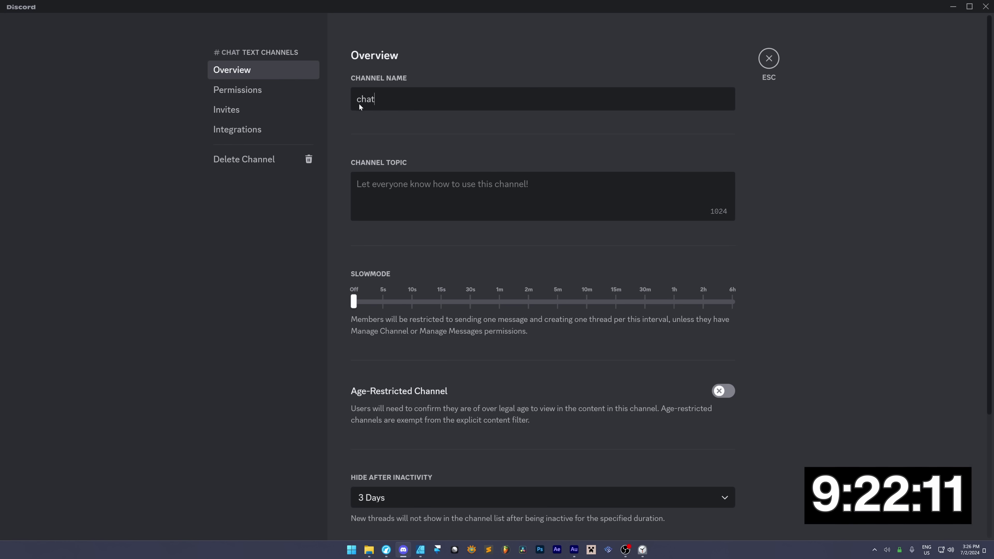
Prefix the chat channel's name with a globe emoji and the copied dot spacer.
key("ctrl+v")
key("super+period")
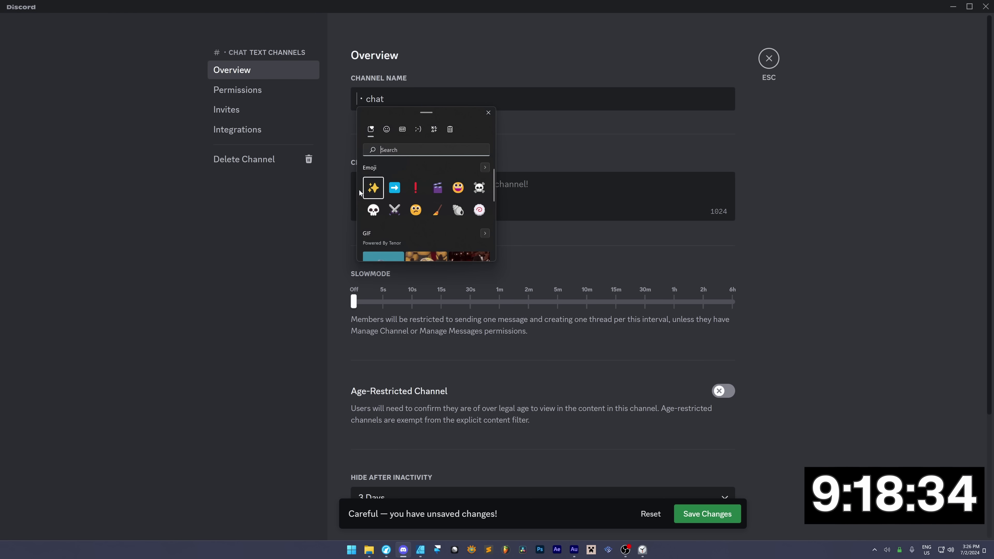
key("Return")
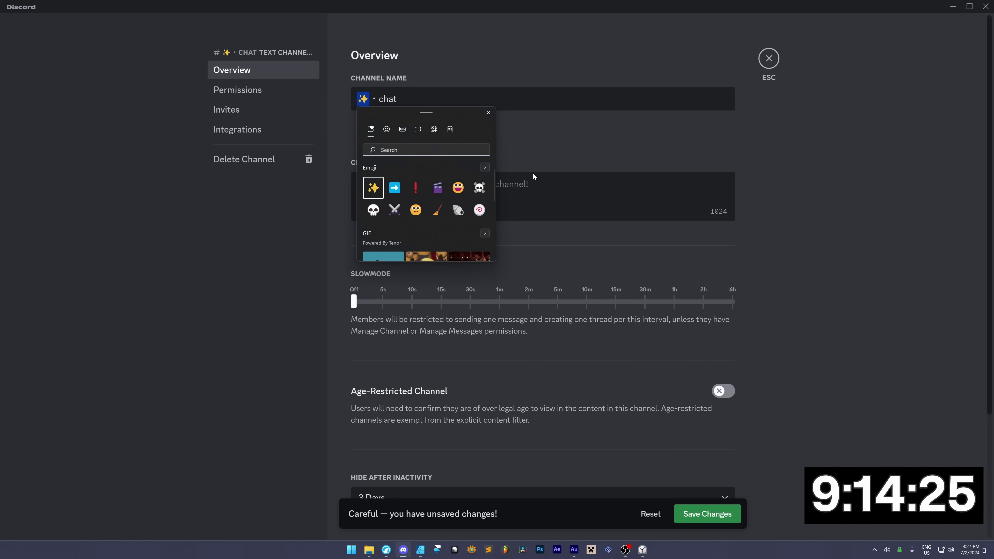
Duplicate a text channel as media, replacing the emoji before the dot spacer with the DVD disc emoji.
right_click(112, 118)
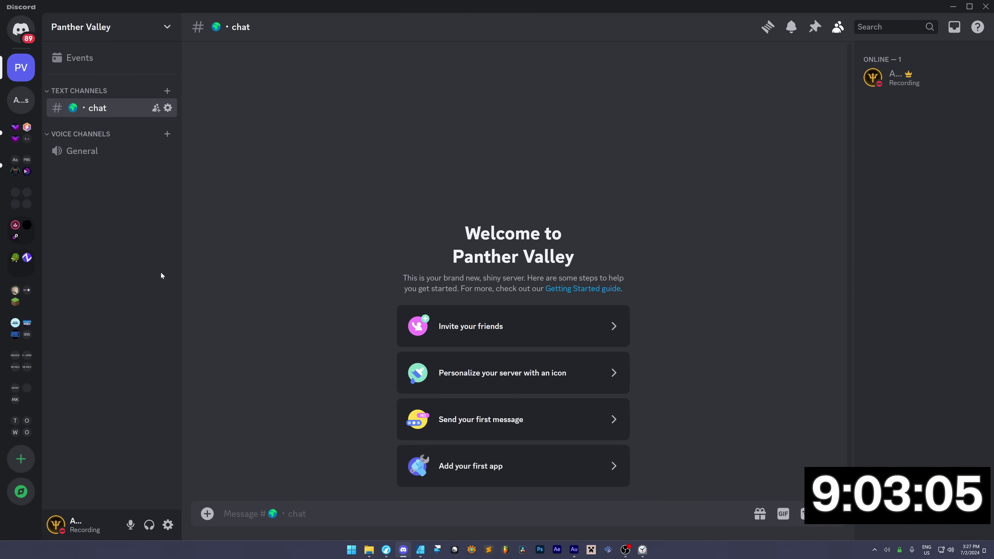
key("BackSpace")
key("super+period")
type("cd")
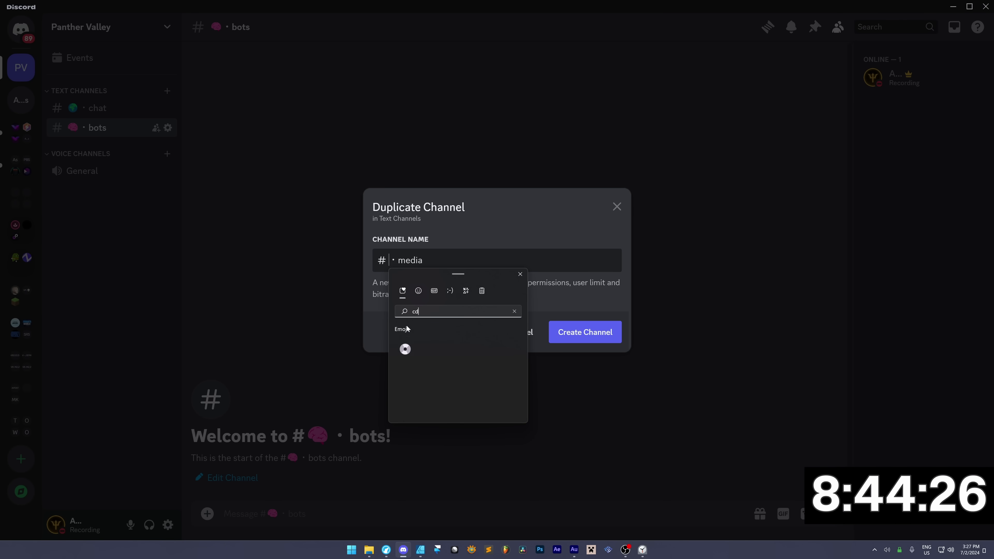
left_click(405, 350)
key("BackSpace")
key("BackSpace")
type("dvd")
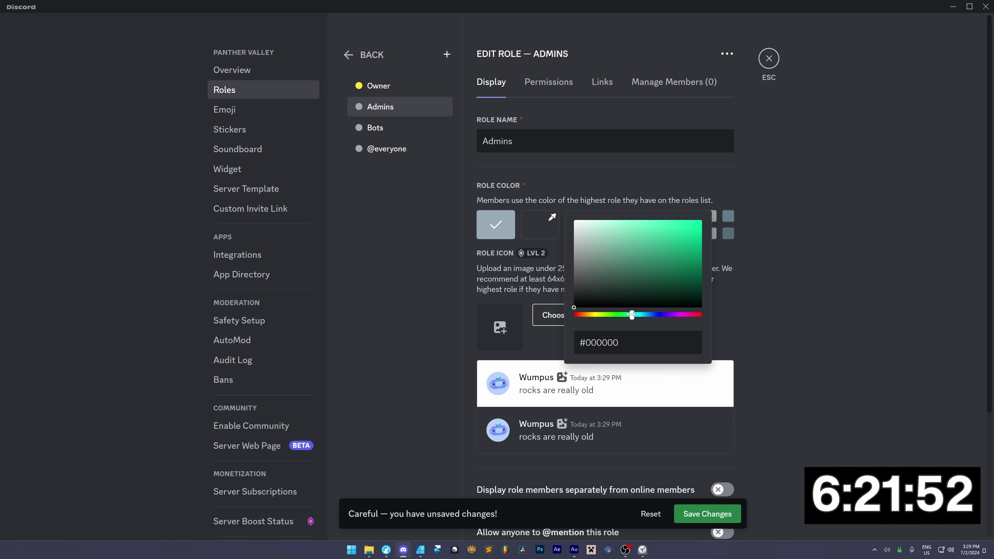
Give the Admins role a custom light cyan colour and open the custom colour choice for the Bots role.
left_click_drag(632, 314, 637, 307)
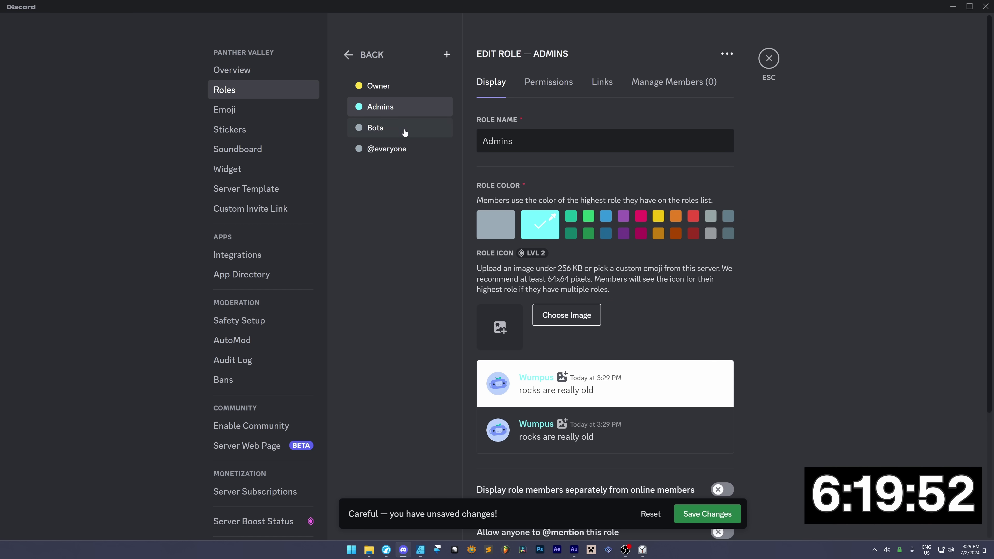
left_click(402, 129)
left_click(540, 225)
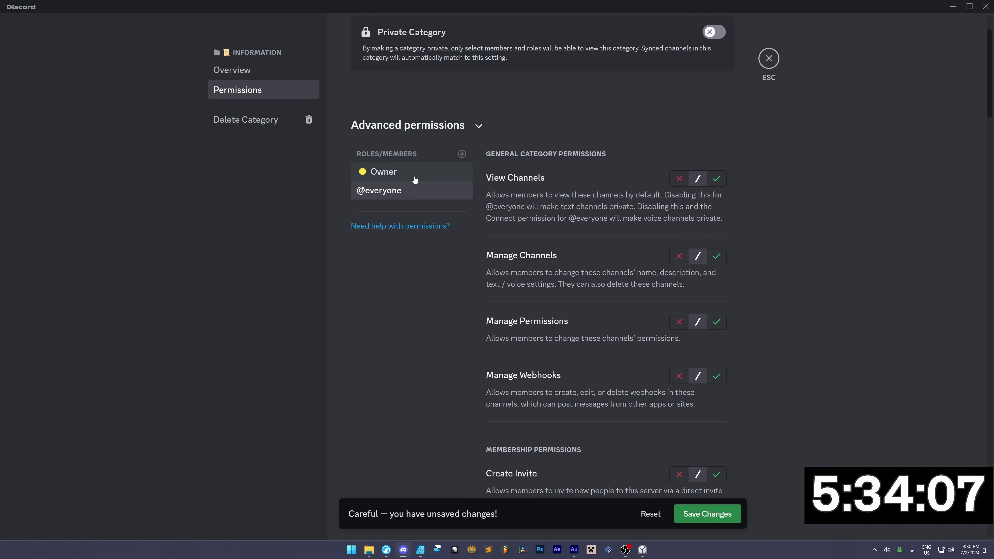
Select the Owner role in the Information category's advanced permissions.
left_click(415, 180)
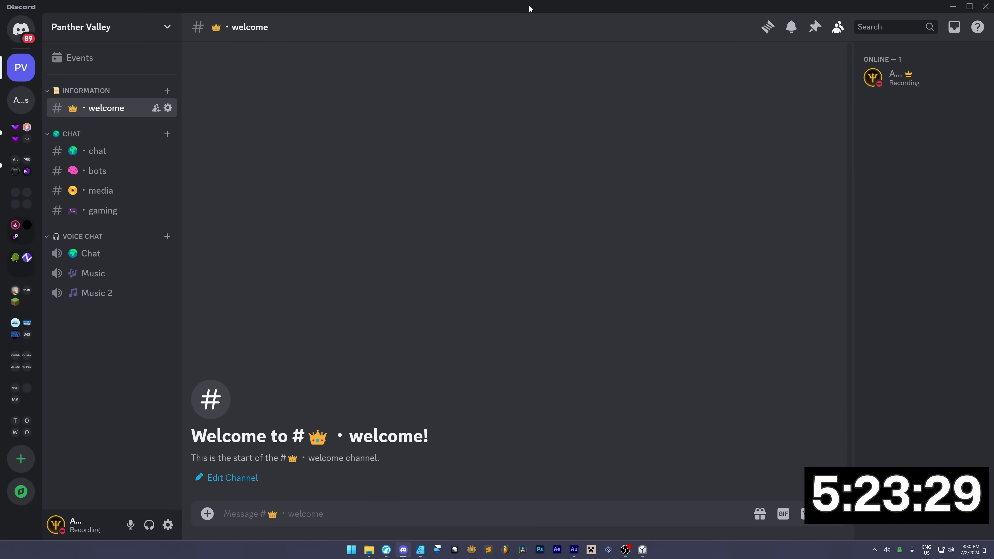
Duplicate the welcome channel as self-roles, with a palette emoji in place of the crown.
right_click(107, 108)
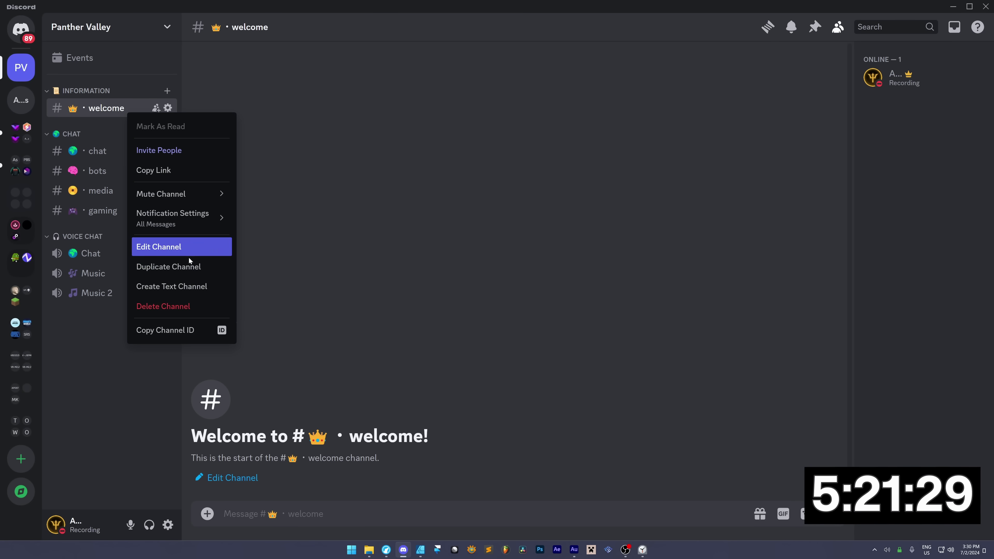
left_click(164, 266)
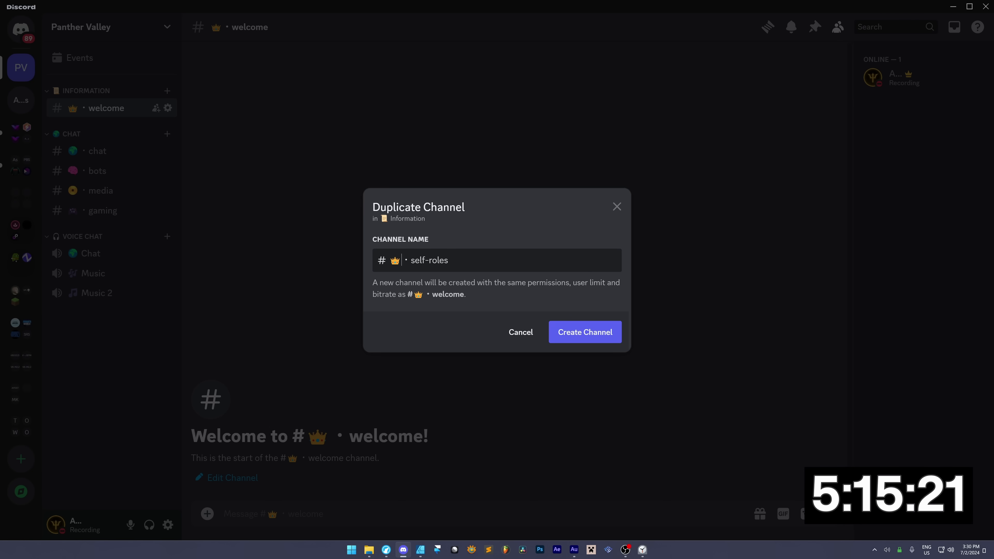
key("super+period")
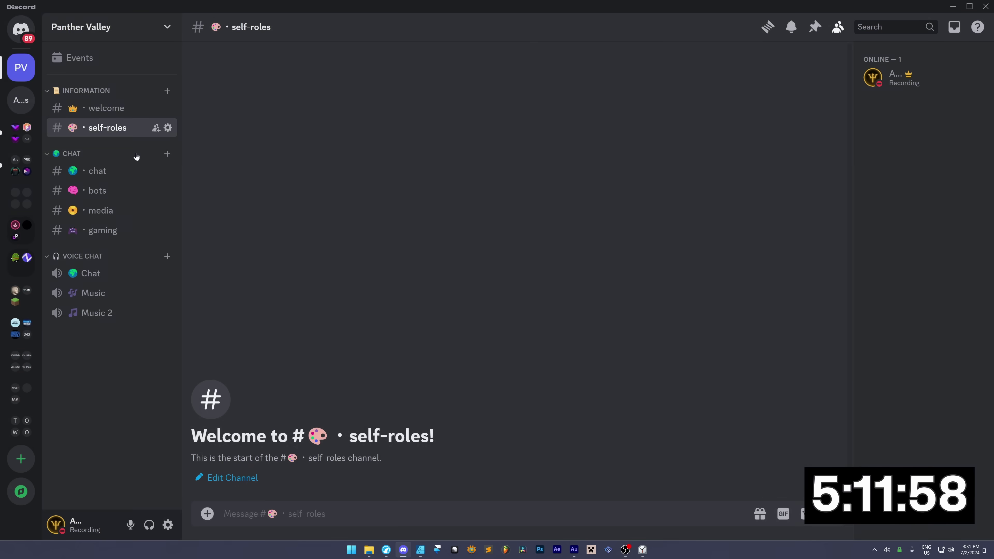
Duplicate the self-roles channel as news in the Information category, replacing the palette emoji with a yellow star.
right_click(116, 129)
left_click(164, 281)
type("nedws")
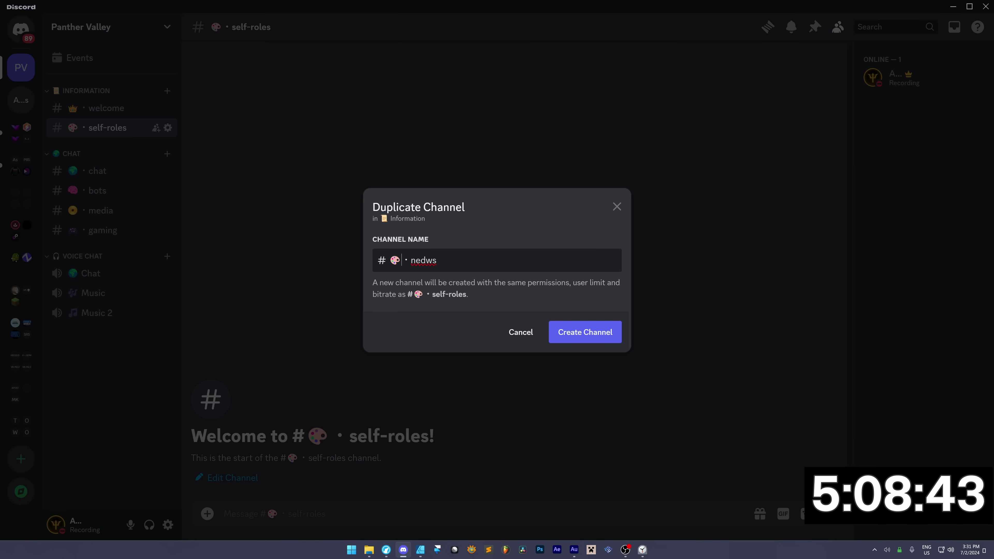
key("BackSpace")
key("super+period")
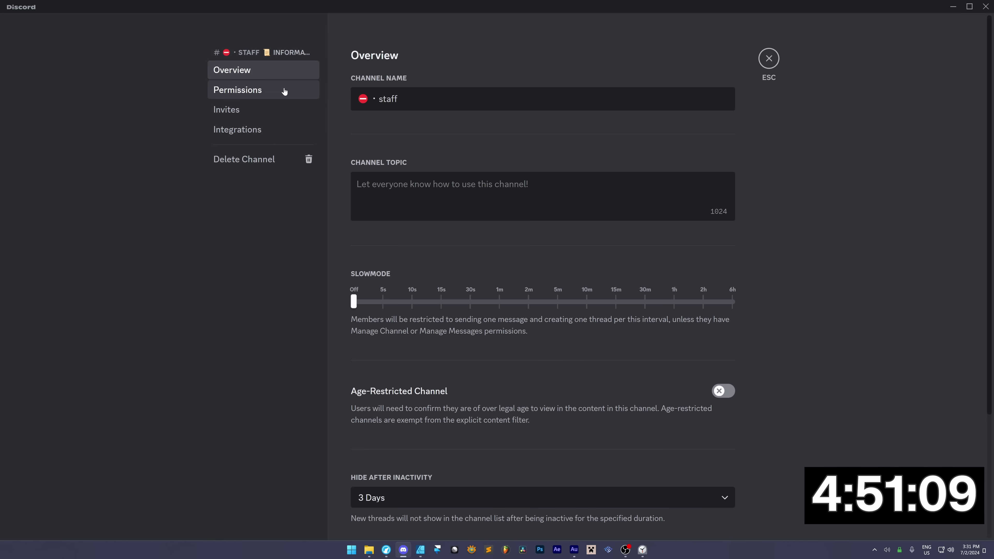
Make the staff channel private and allow the Admins and Owner roles to view it.
left_click(285, 91)
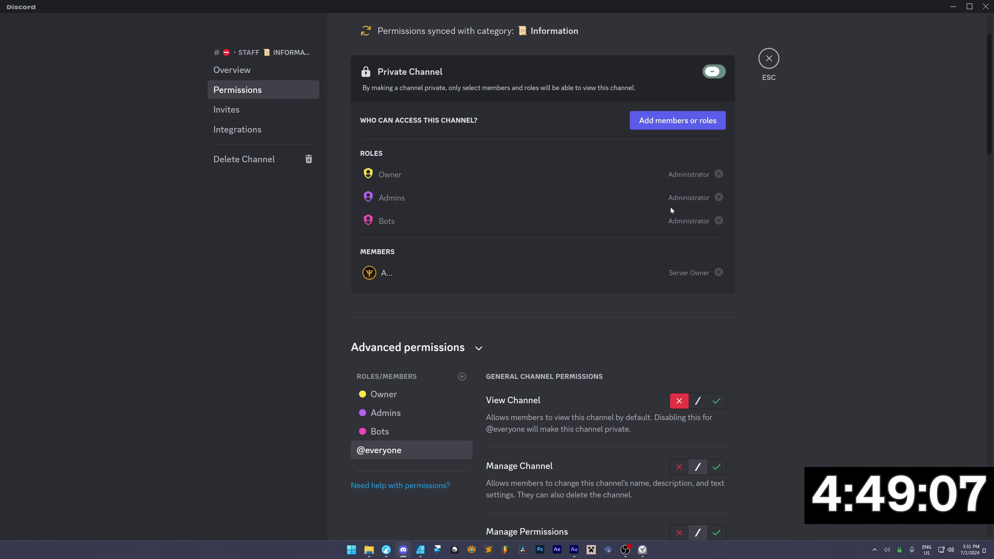
left_click(714, 71)
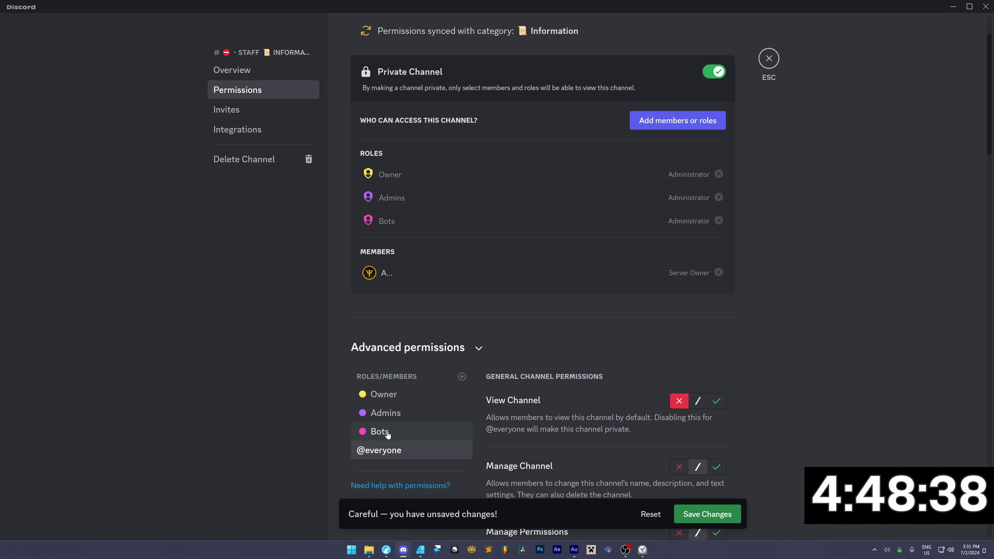
left_click(387, 413)
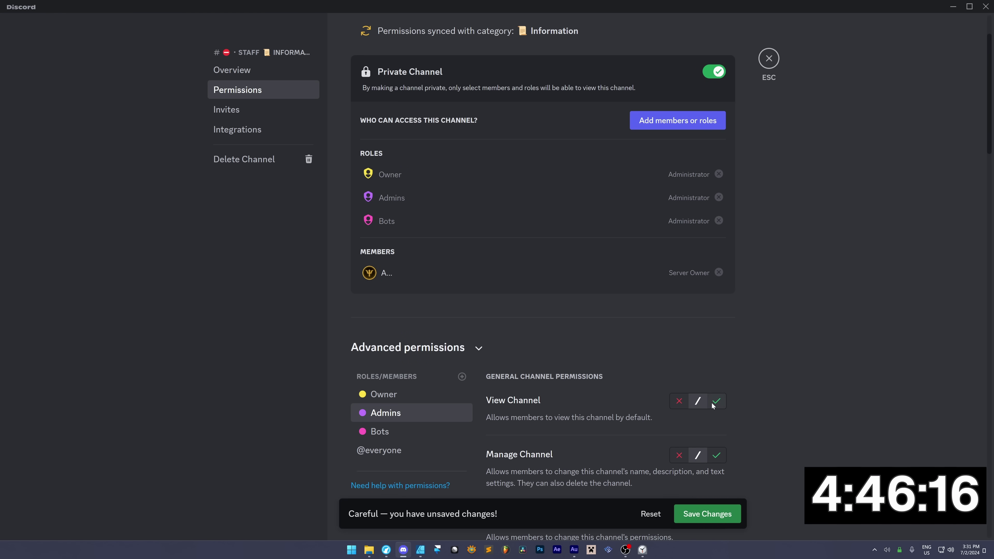
left_click(716, 400)
left_click(383, 394)
left_click(717, 401)
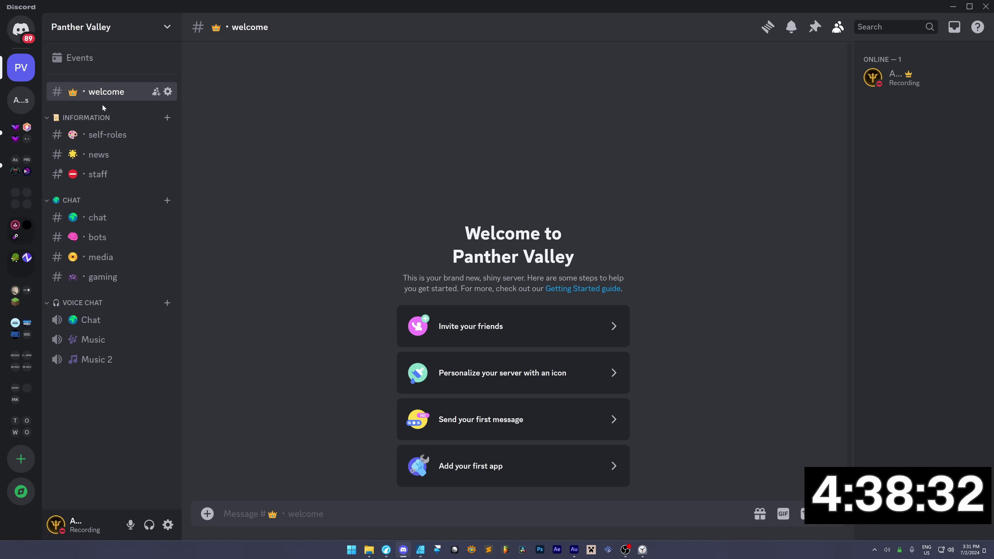
Move the news channel above self-roles in the Information category.
left_click(106, 133)
left_click(103, 94)
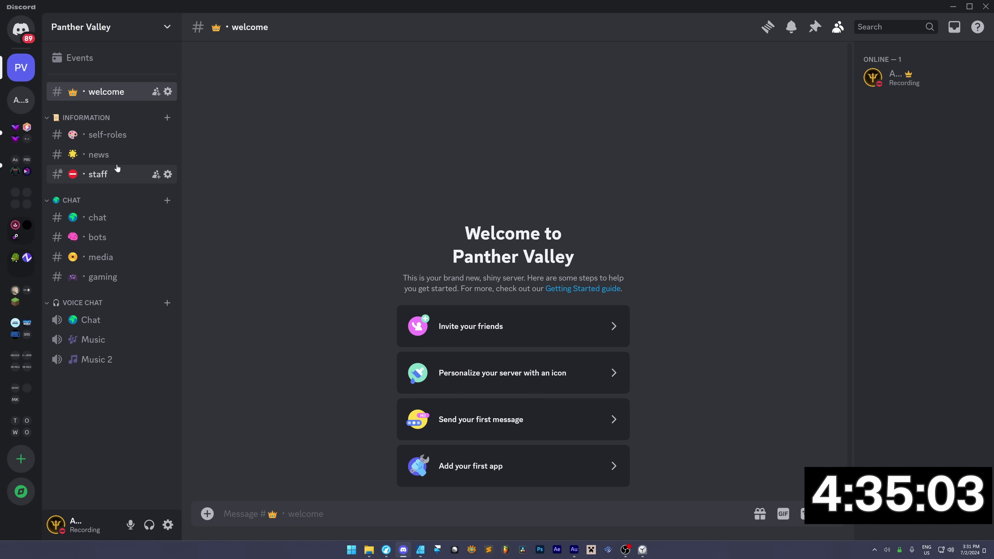
left_click_drag(117, 151, 118, 134)
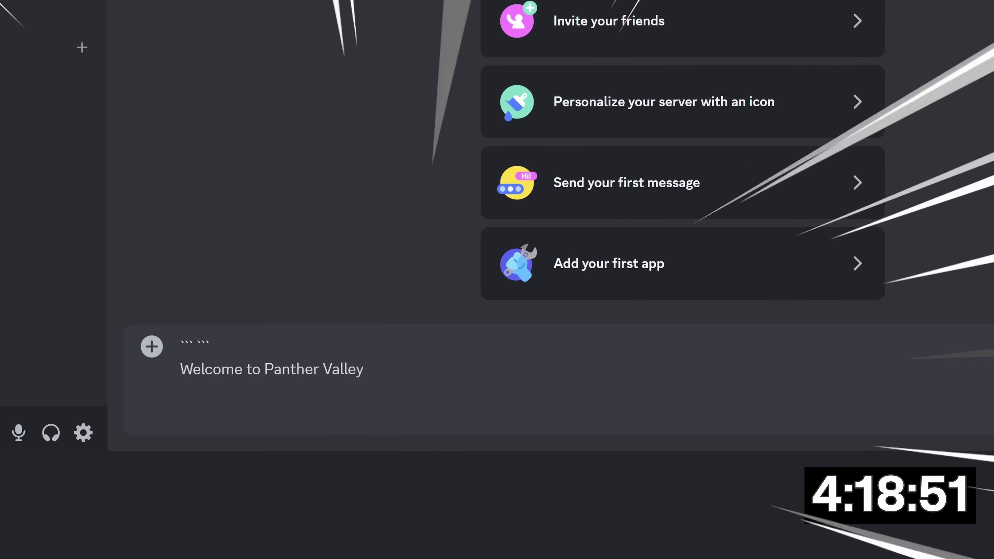
Below the welcome heading, write "Panther Valley is the perfect place to chill, hangout, and most importantly - have fun!".
key("shift+Return")
key("shift+Return")
type("Panther Valle")
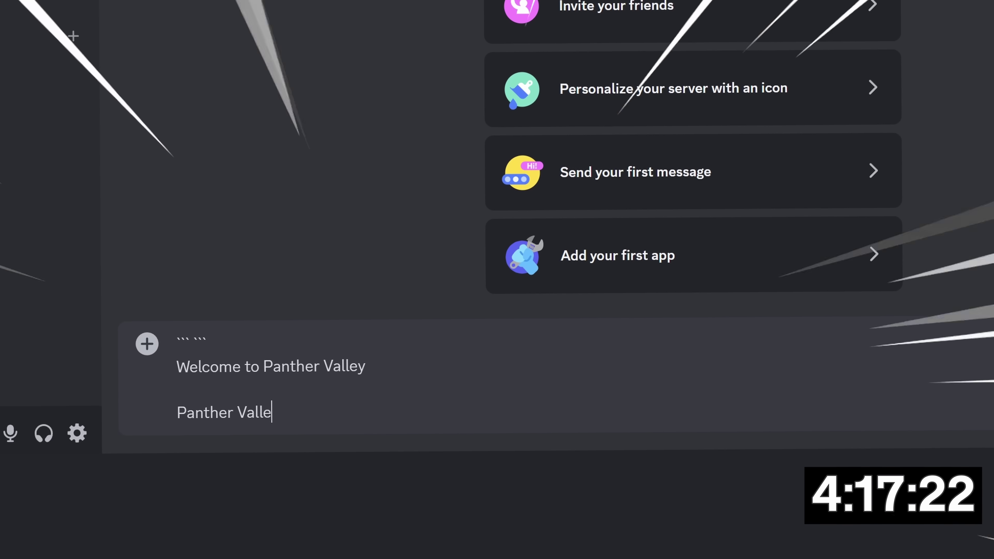
type("y is the pe")
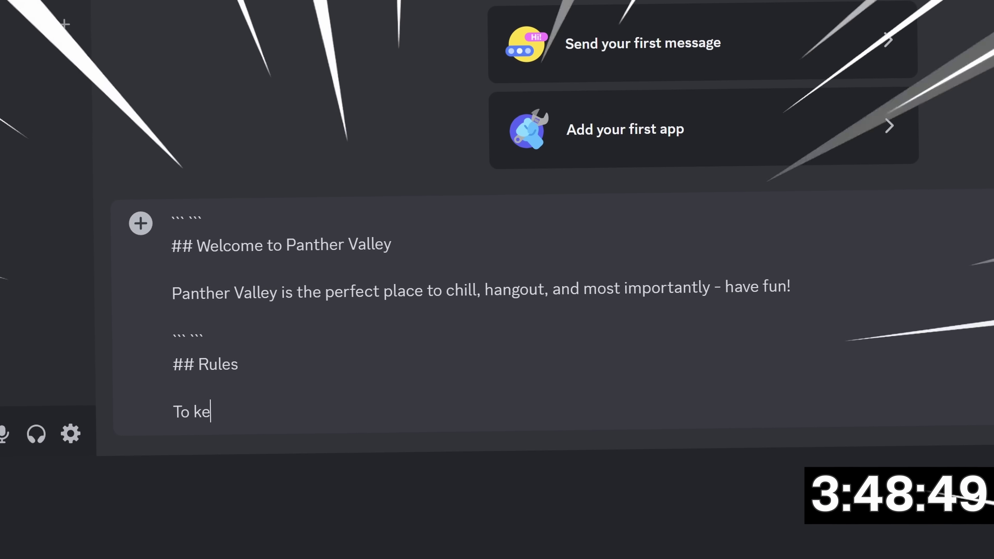
Under Rules, write "To keep Panther Valley fun, we need to enforce a couple of rules" and list "No spamming" and "No ear distortion".
type("ep Panther")
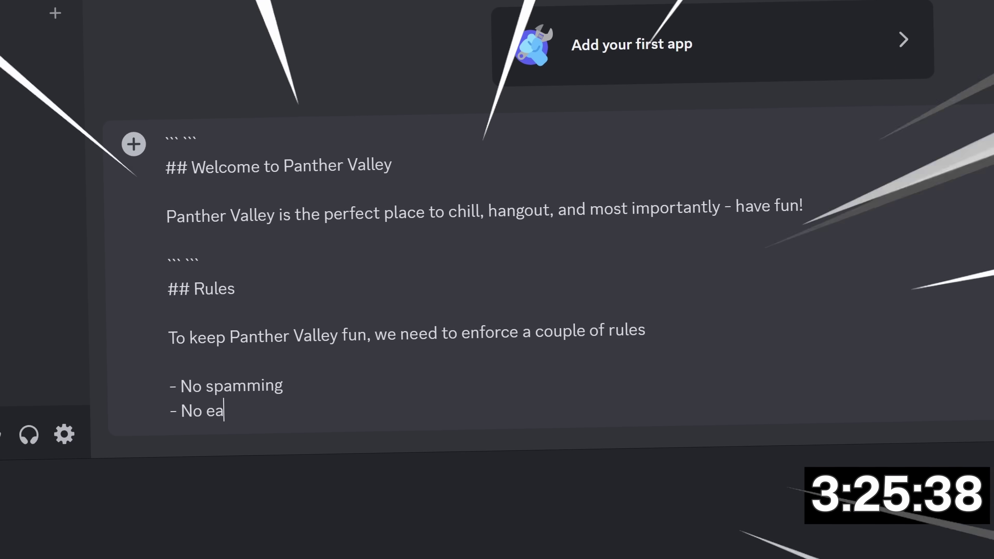
type("r distorti")
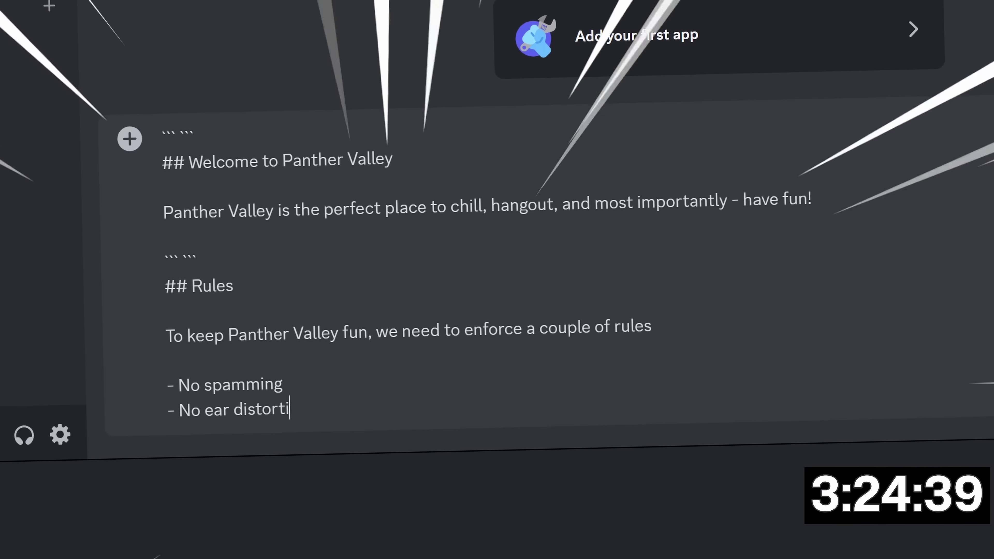
type("on")
key("shift+Return")
type("-")
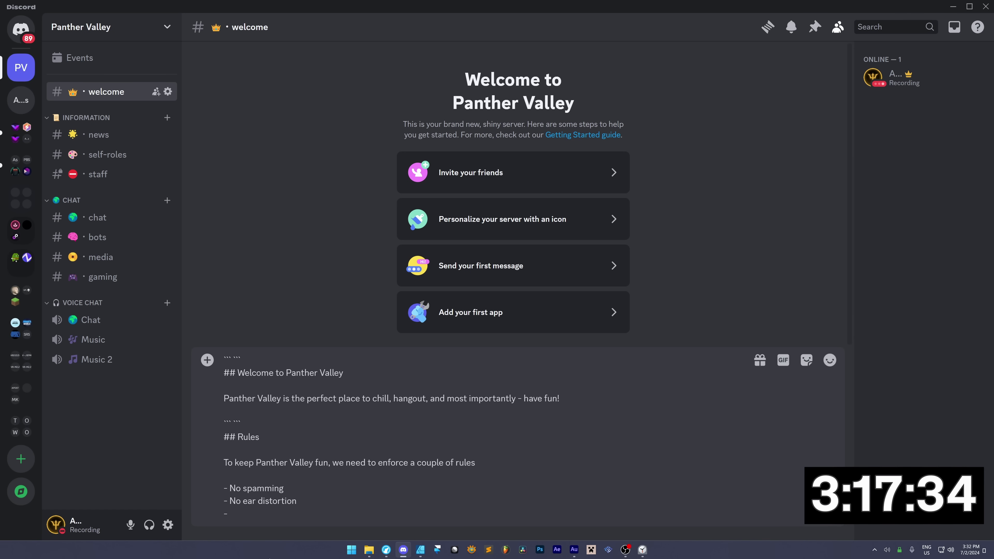
Add the rules about using the right channels and keeping bot commands in the bots channel, followed by an empty code block.
key("shift+Return")
type("``")
key("shift+Return")
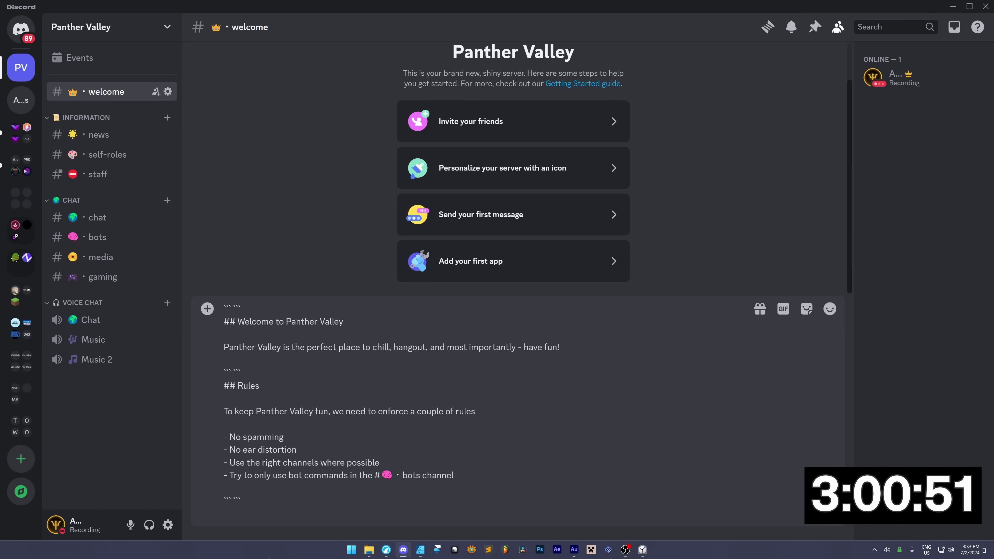
Add a "## Roles" section describing the Owner, Admins and Bots roles and send the welcome message.
type("## Ro")
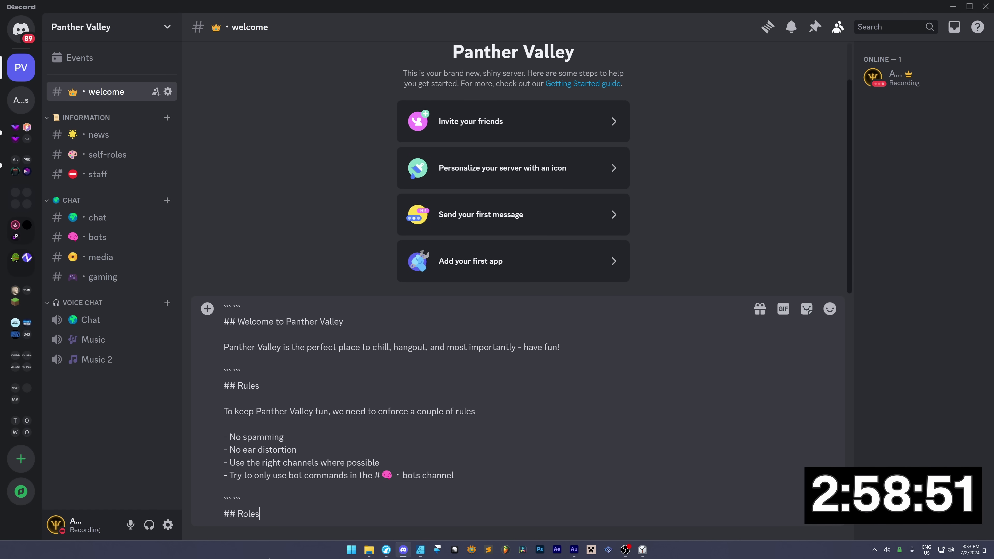
type("les")
right_click(912, 80)
type("s")
key("Return")
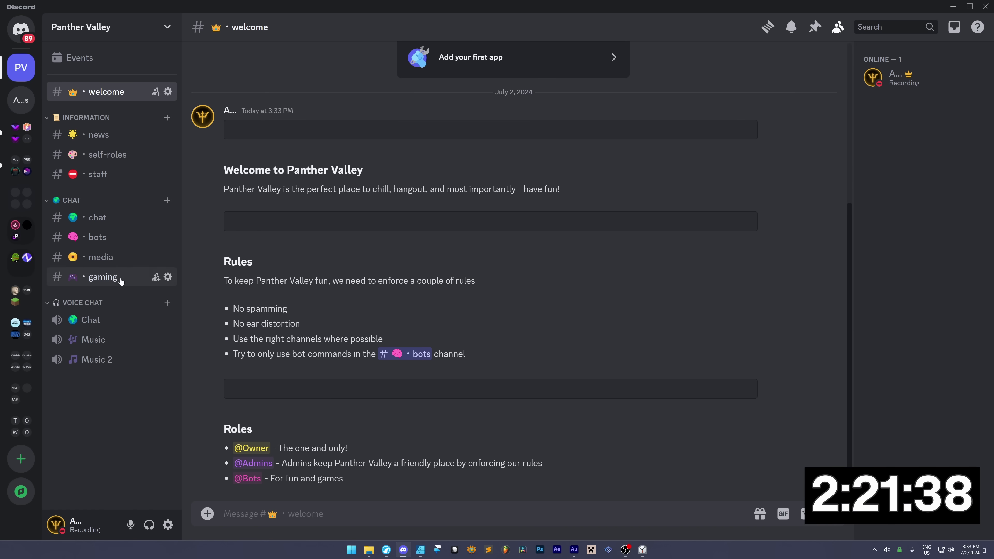
Duplicate the gaming channel as counting, with a dart target emoji in its name.
right_click(118, 277)
left_click(164, 432)
left_click(430, 260)
Look up countr.xyz in the browser and open the Discord authorization page for adding the Countr bot.
type("countr.xyz")
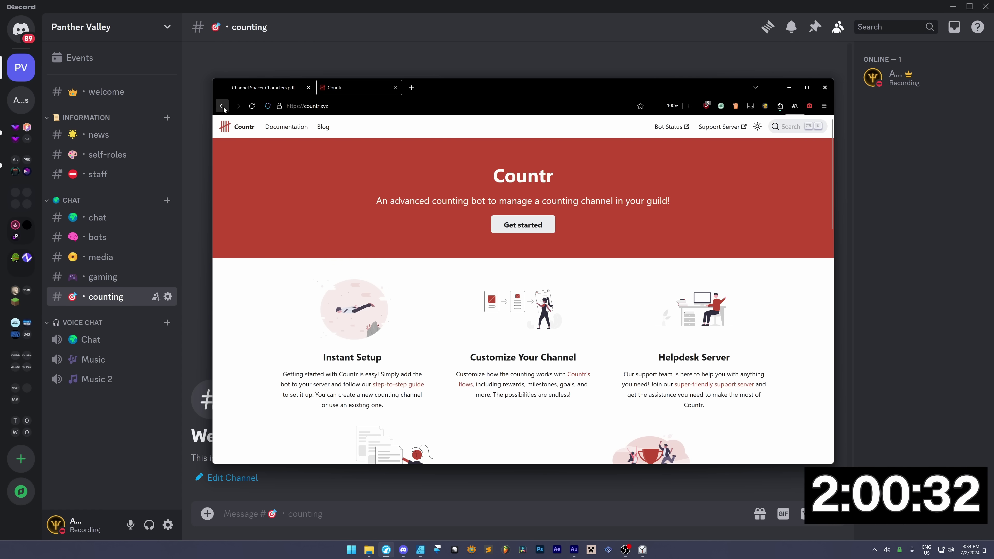
left_click(222, 106)
left_click(333, 276)
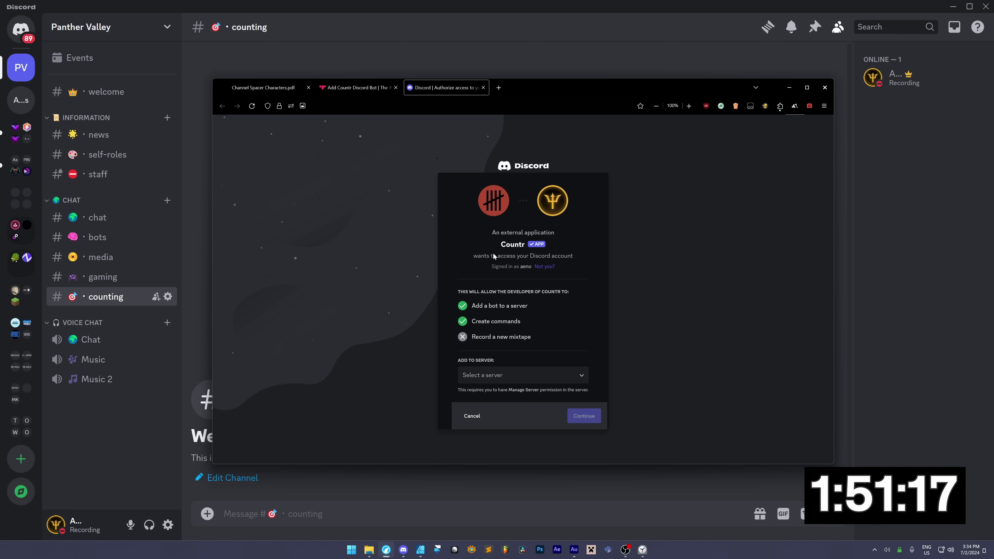
Authorize Countr for the Panther Valley server and assign the bot the Bots role.
left_click(511, 374)
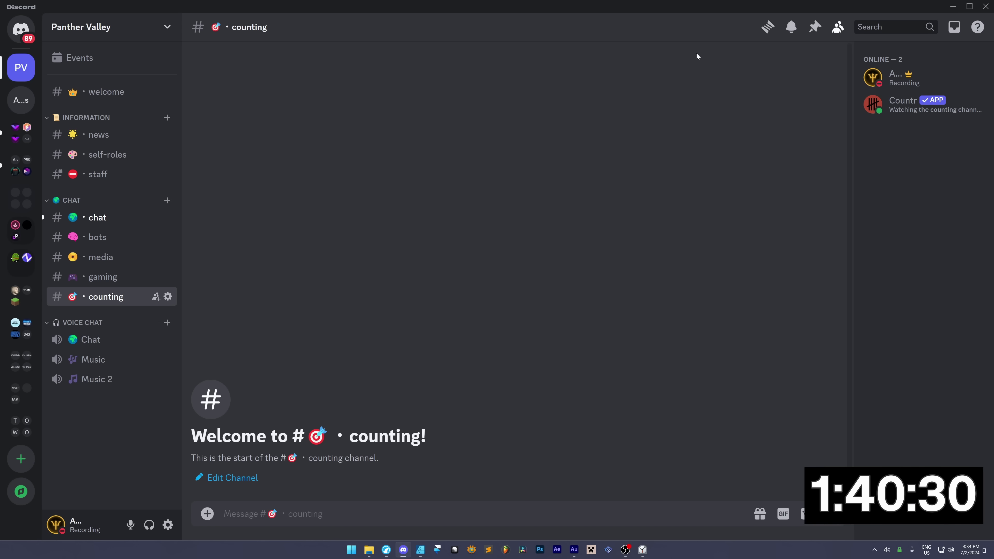
right_click(900, 104)
mouse_move(845, 416)
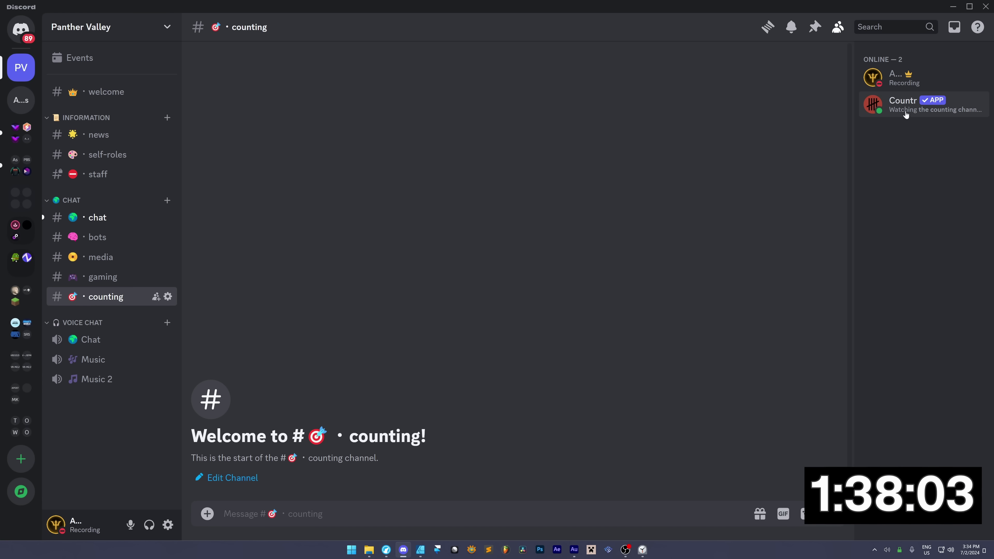
right_click(905, 107)
left_click(736, 472)
left_click(455, 279)
Link the counting channel to Countr with a count of 0 from the staff channel, and post 1 in the counting channel.
left_click(97, 217)
left_click(106, 297)
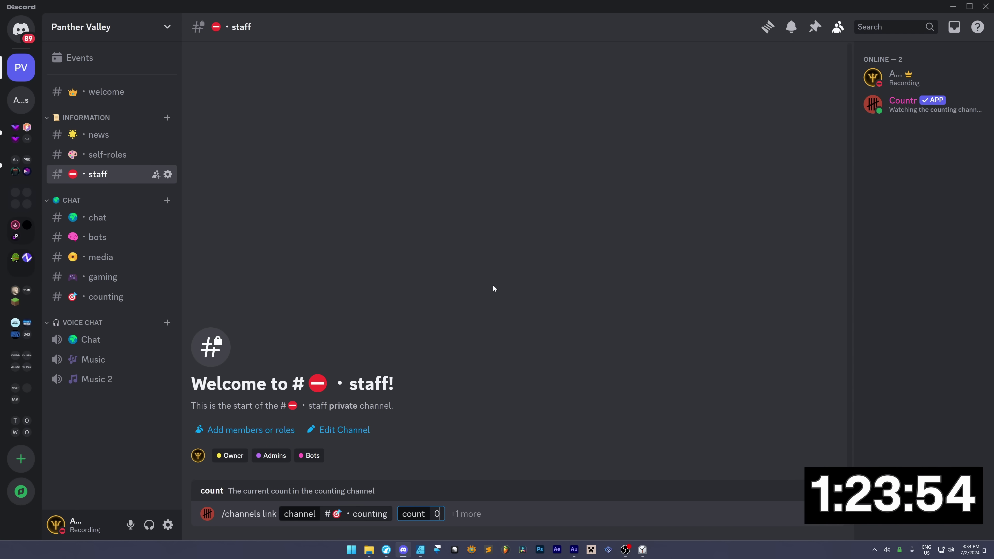
key("Return")
left_click(106, 296)
type("1")
key("Return")
type("1")
key("Return")
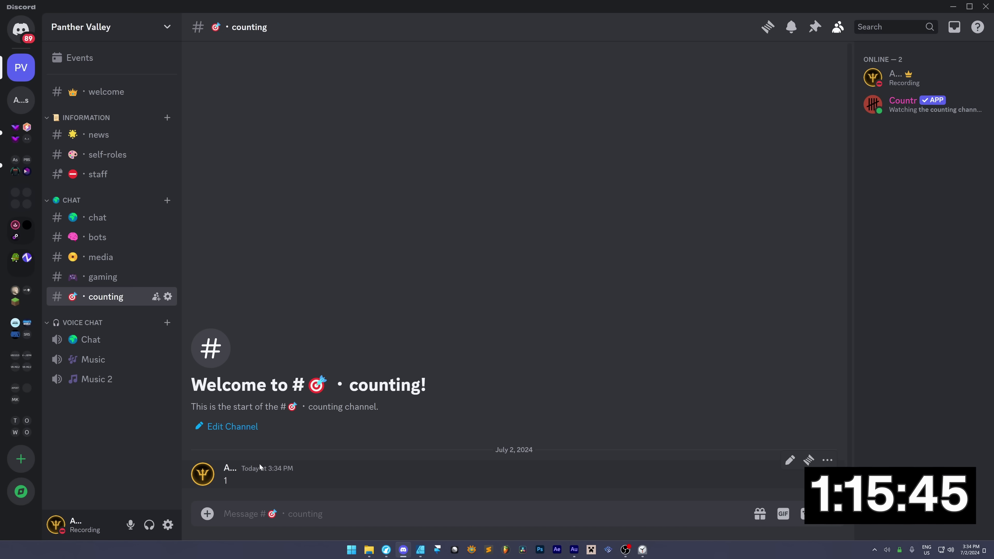
Set the welcome channel's topic to "Welcome to Panther Valley!".
left_click(117, 217)
left_click(100, 135)
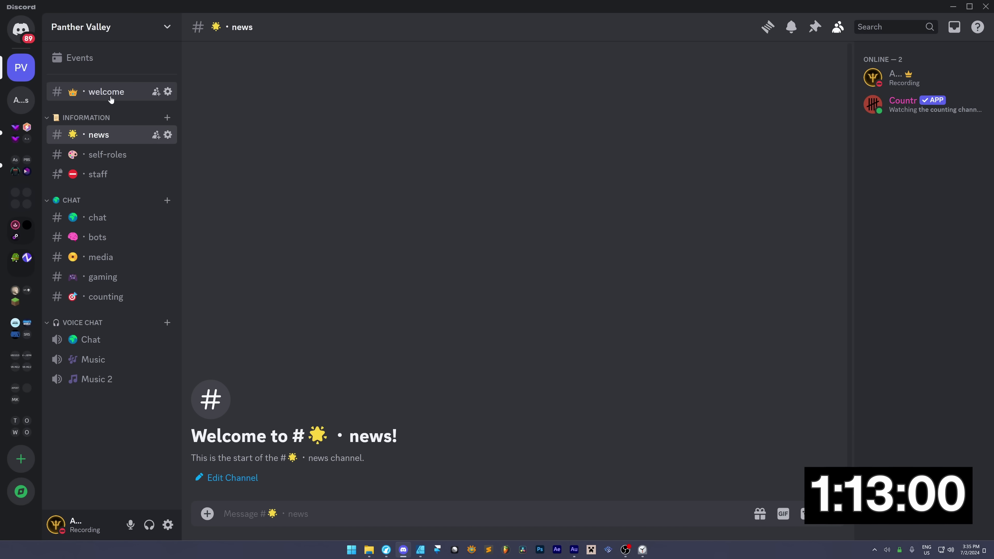
left_click(111, 98)
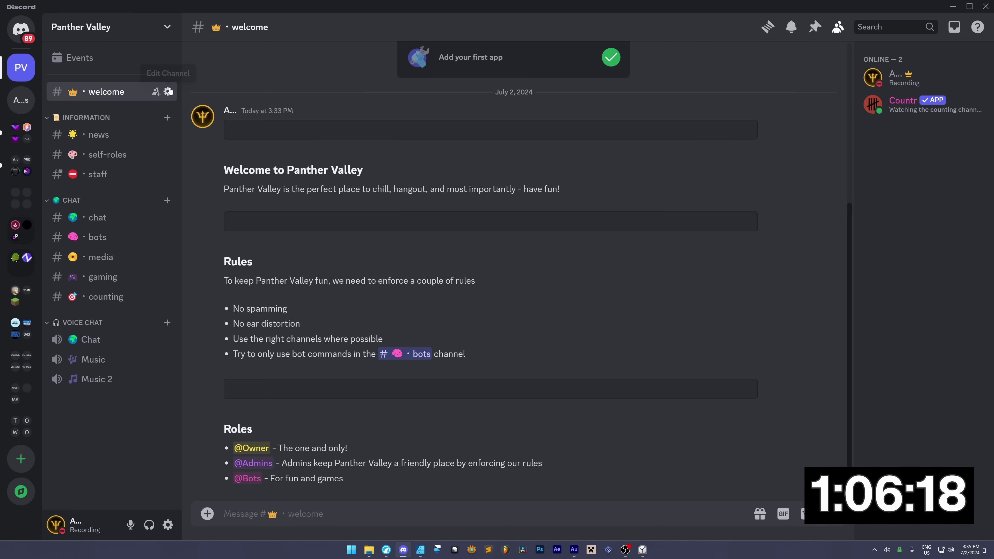
left_click(168, 92)
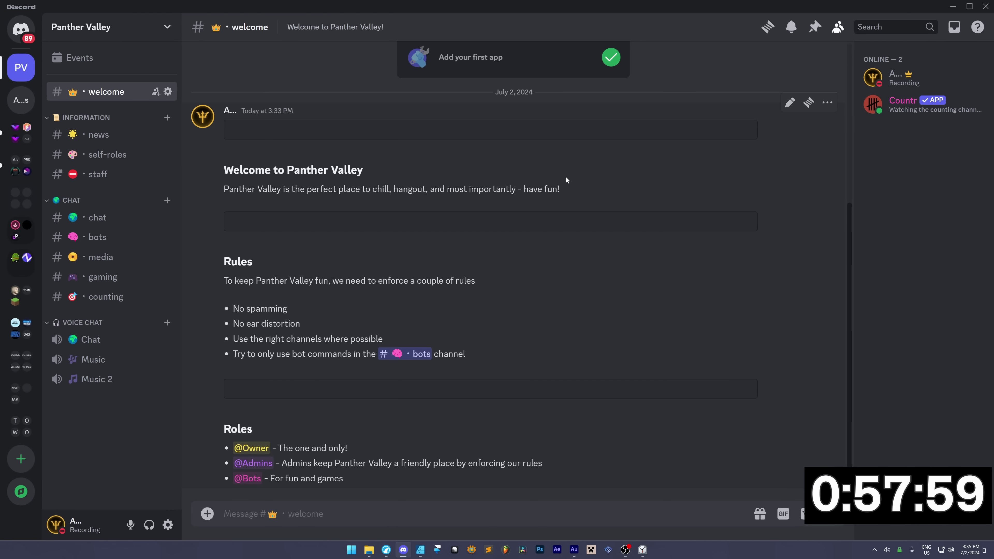
Expand the welcome channel's topic with the description copied from the welcome message and merge it into a single sentence.
left_click_drag(560, 189, 240, 140)
key("ctrl+c")
left_click(168, 92)
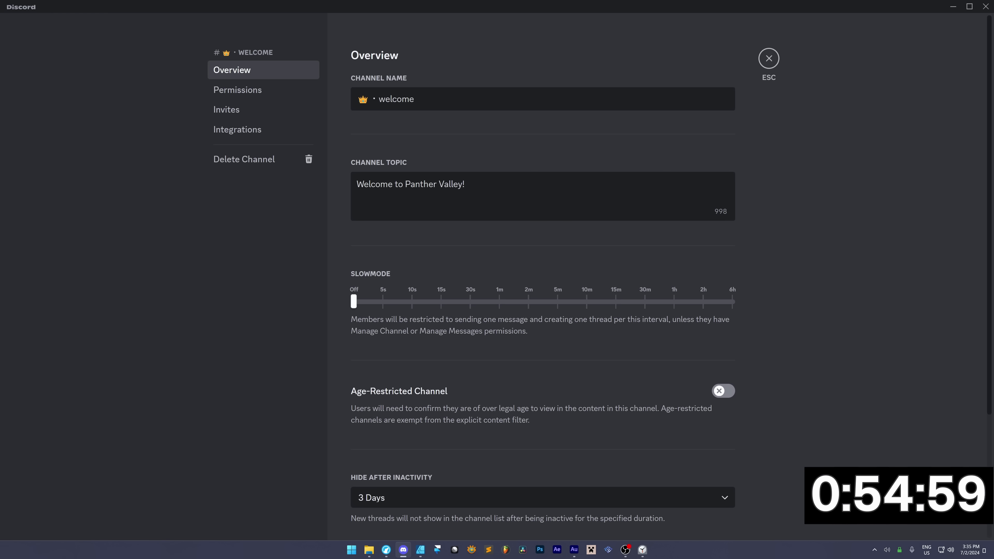
key("ctrl+v")
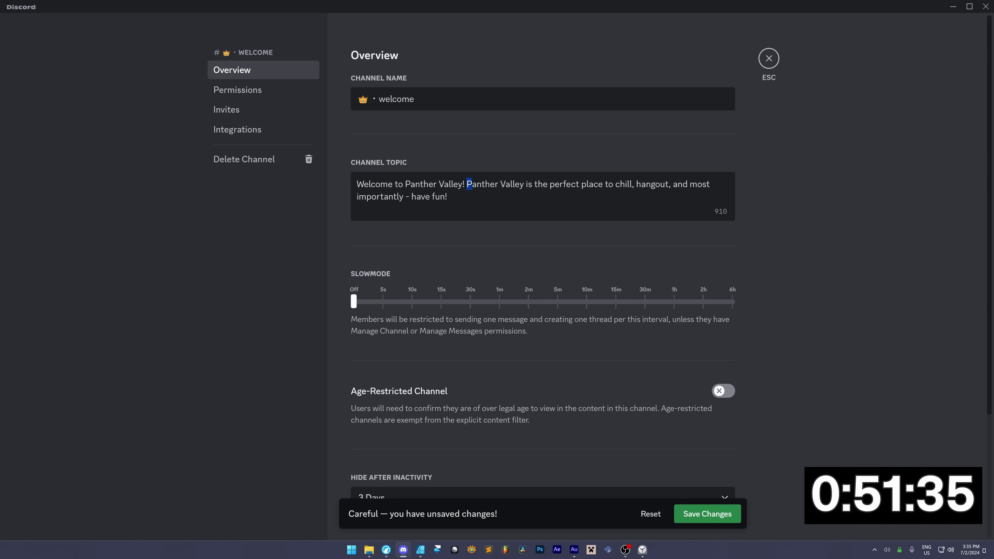
key("ctrl+shift+Right")
key("ctrl+shift+Right")
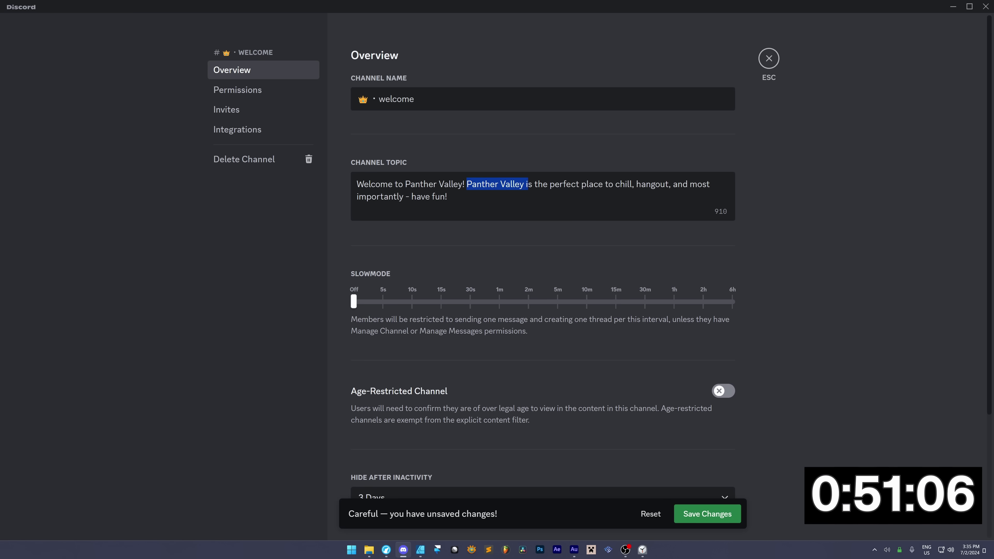
Edit the news announcement to show the heading "Created the server!" followed by "Welcome to Panther Valley".
type("er Vall")
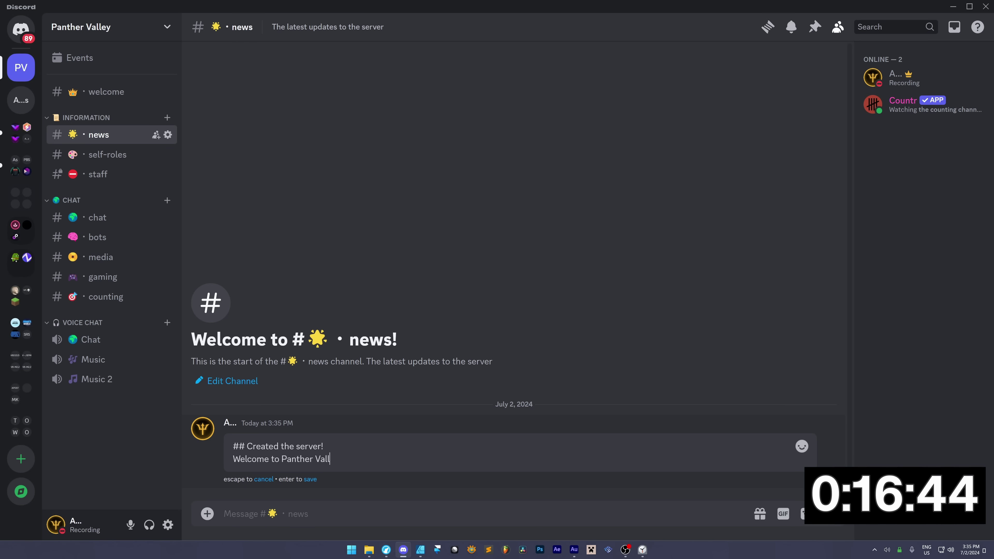
type("ey")
key("ctrl+a")
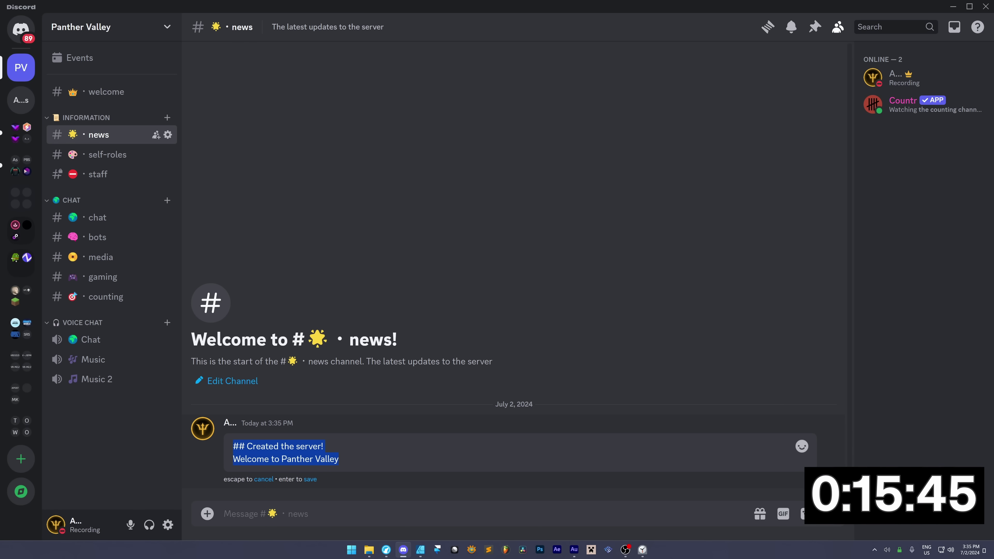
key("BackSpace")
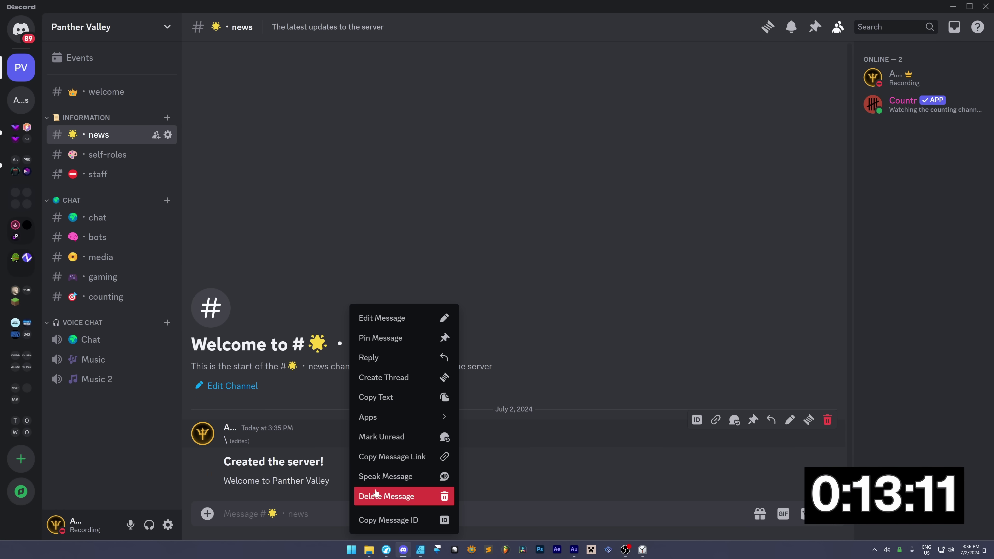
left_click(318, 404)
Look through the counting, chat, bots and welcome channels and assign the Owner role to the server owner's account.
left_click(114, 298)
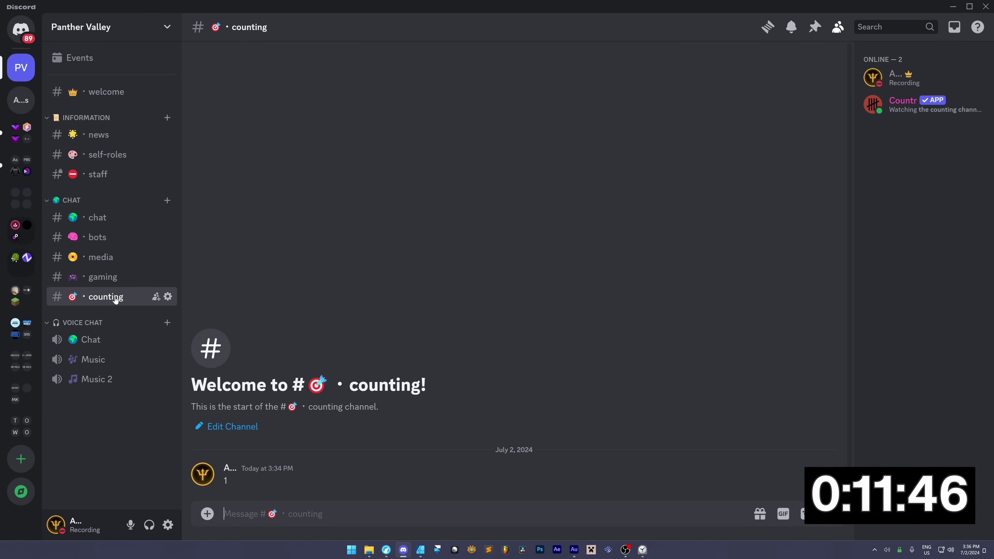
left_click(111, 218)
left_click(113, 238)
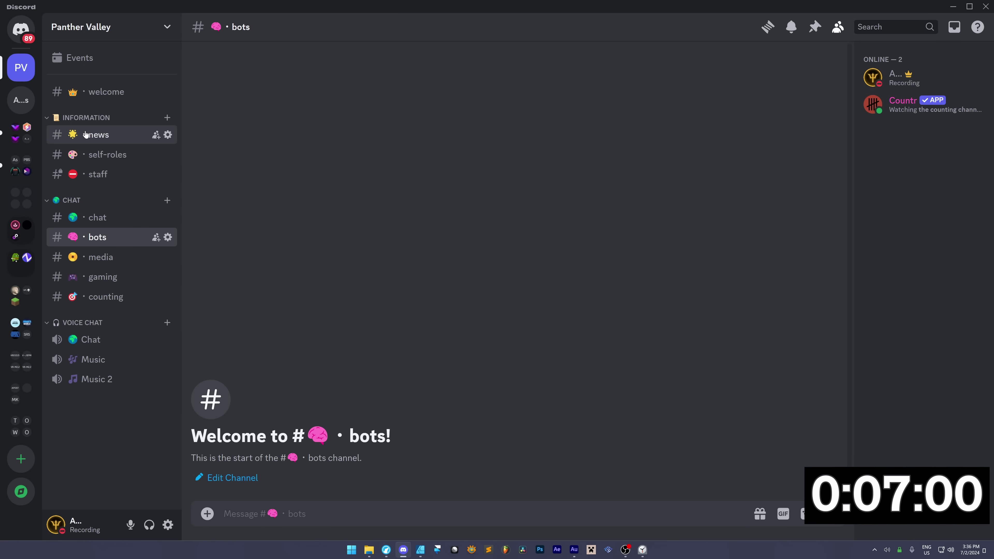
left_click(102, 92)
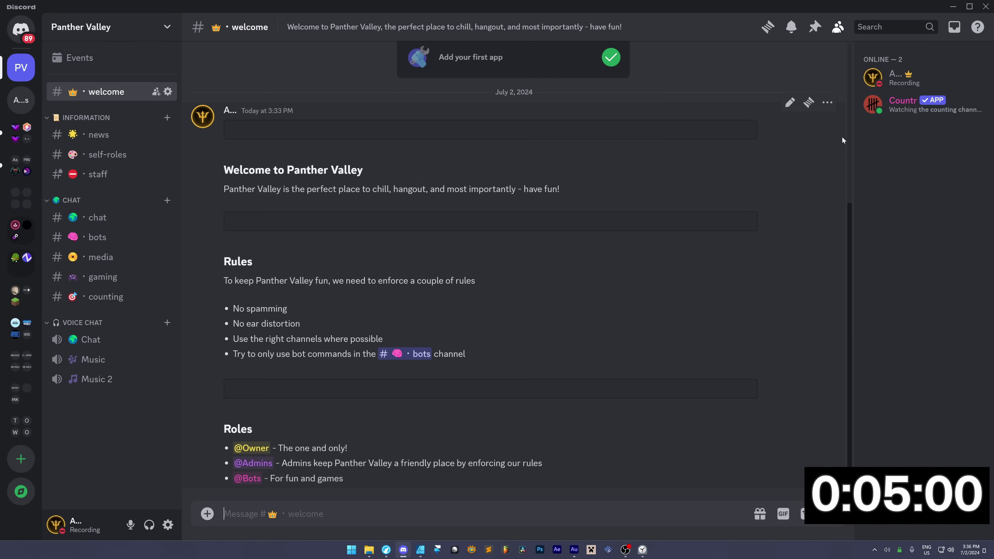
right_click(874, 78)
mouse_move(841, 227)
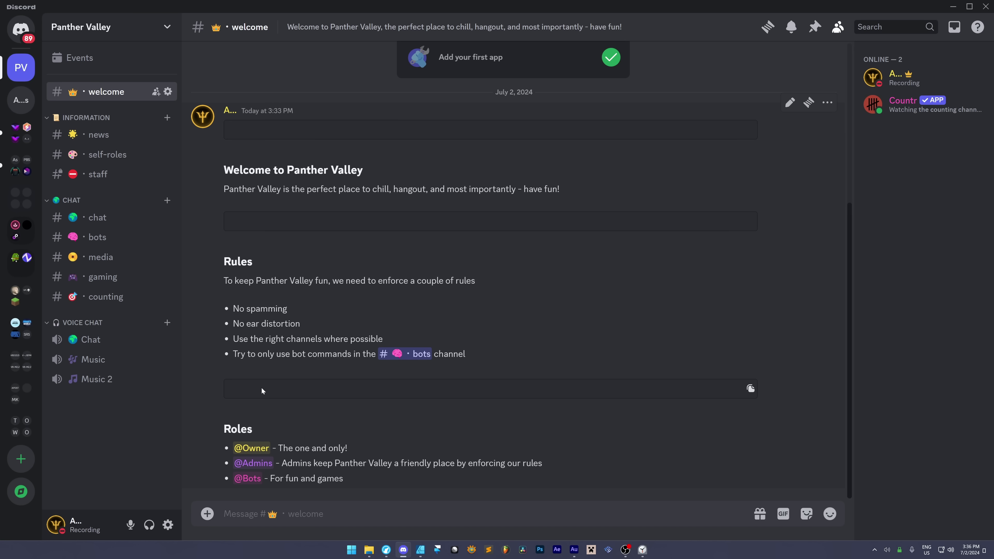
Review the news, self-roles, staff, counting and welcome channels of the finished Panther Valley server.
left_click(99, 135)
left_click(102, 159)
left_click(101, 174)
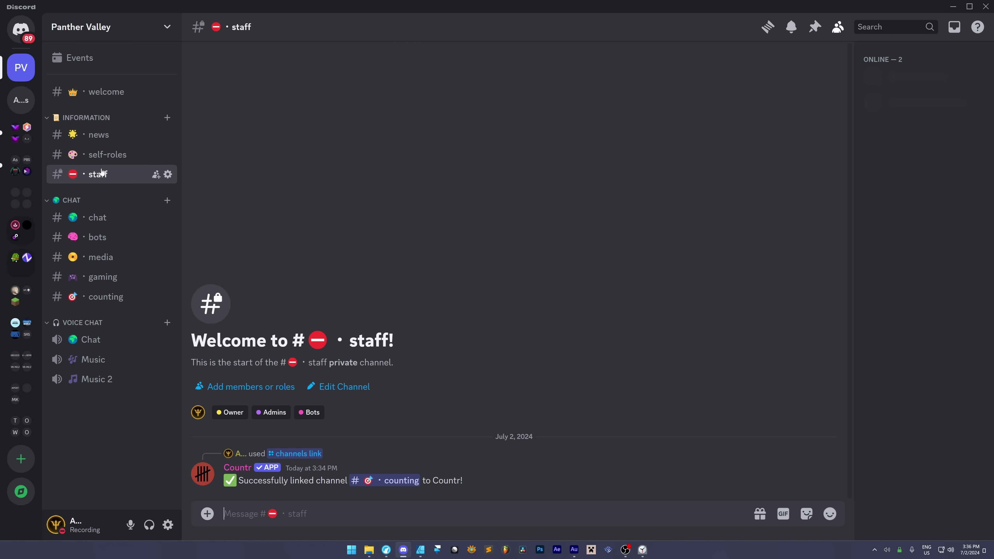
left_click(104, 292)
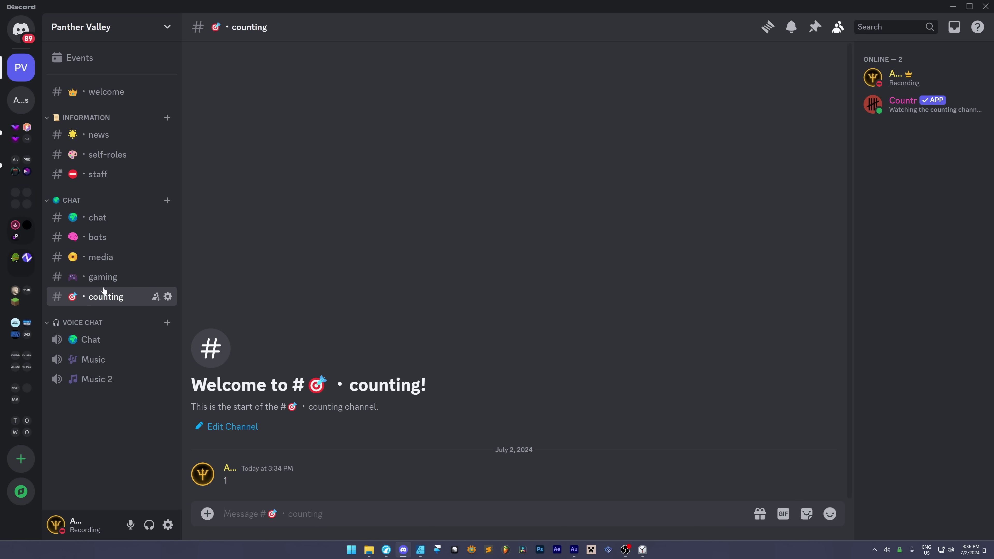
left_click(102, 91)
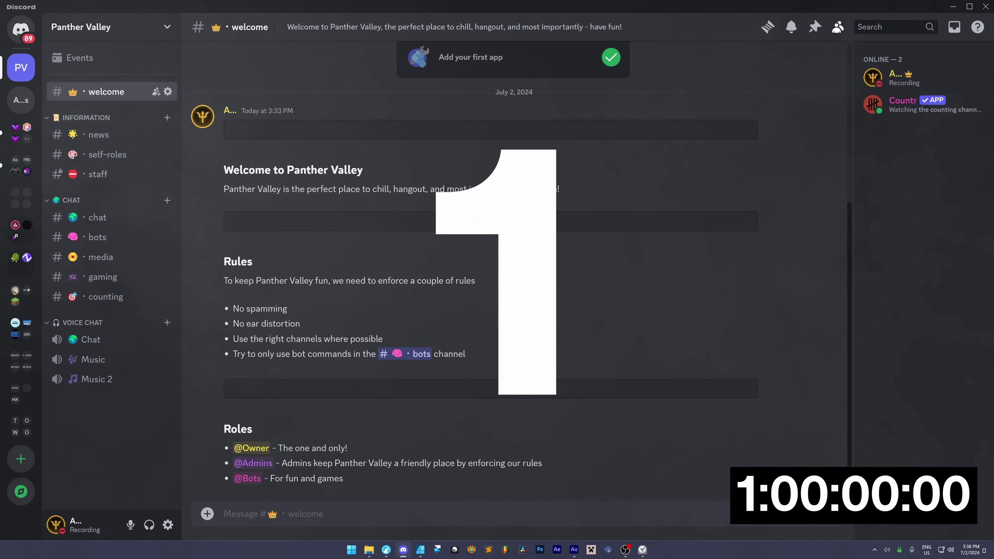
Create a custom server named Redview Coast and put a globe emoji in front of the chat channel's name.
left_click(21, 459)
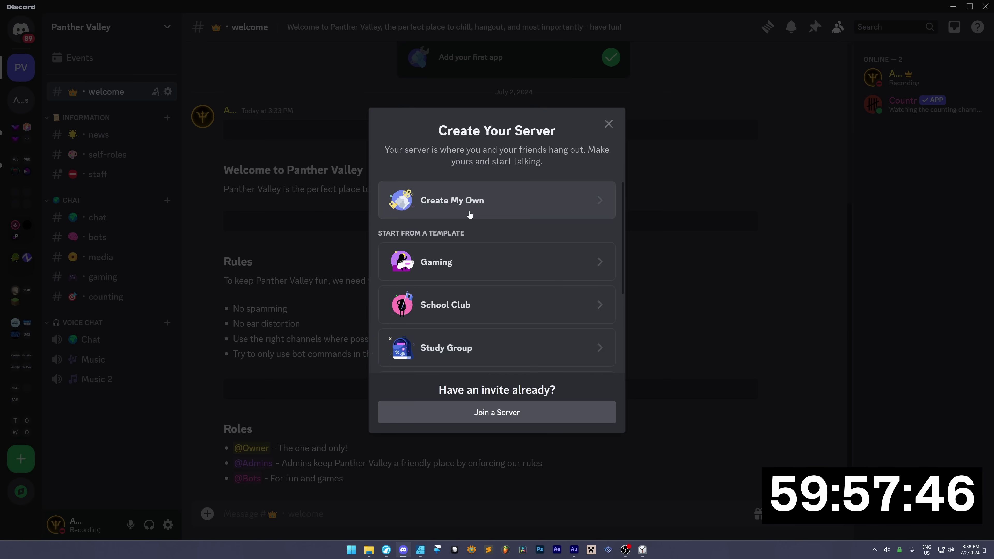
left_click(470, 215)
left_click(472, 251)
type("Redview Coa")
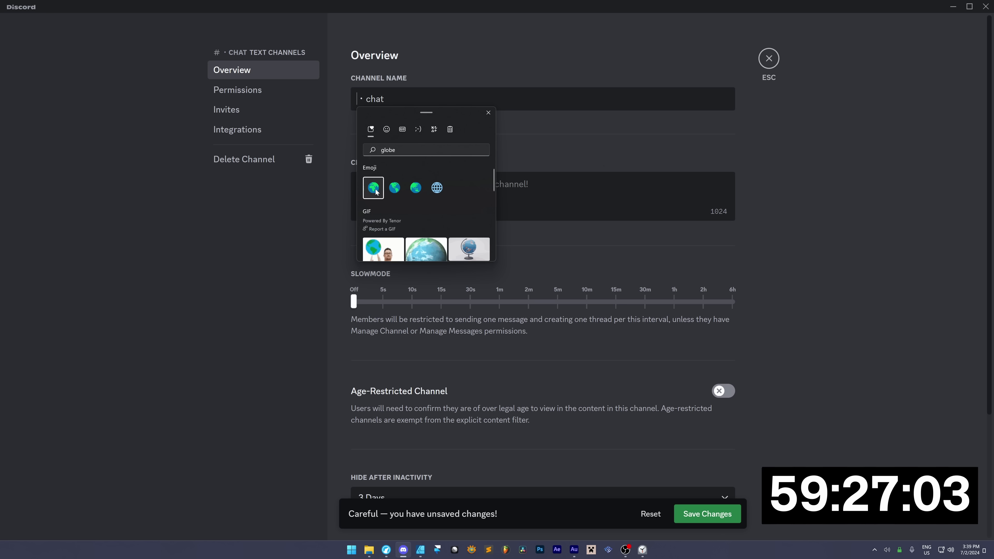
left_click(372, 188)
Generate superscript digits for 12 in the Superscript Generator and duplicate the Music ¹ voice channel as Music ².
type("12")
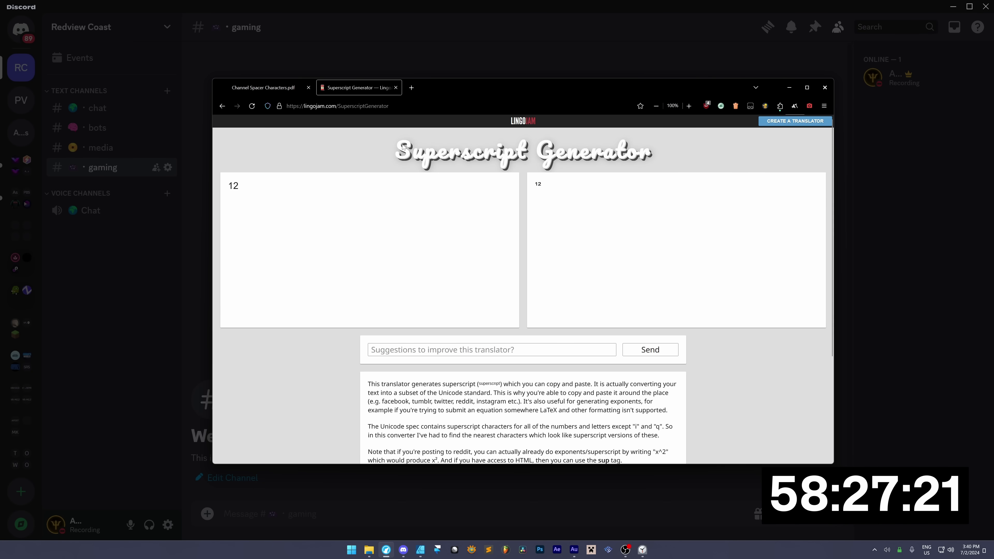
right_click(110, 231)
left_click(172, 441)
key("Return")
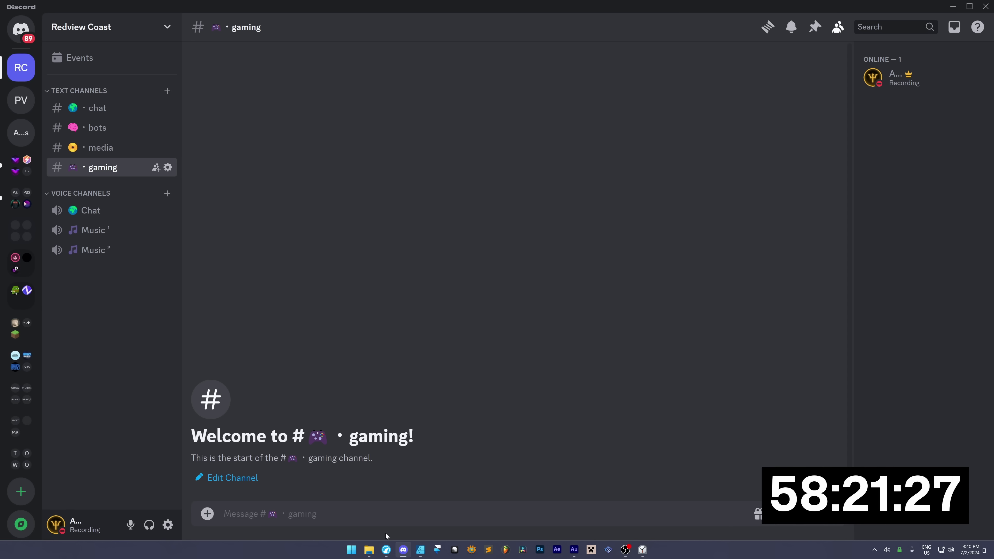
Switch to the browser and enter a search starting with "tempo" in a new tab.
key("alt+Tab")
key("ctrl+t")
type("tempo")
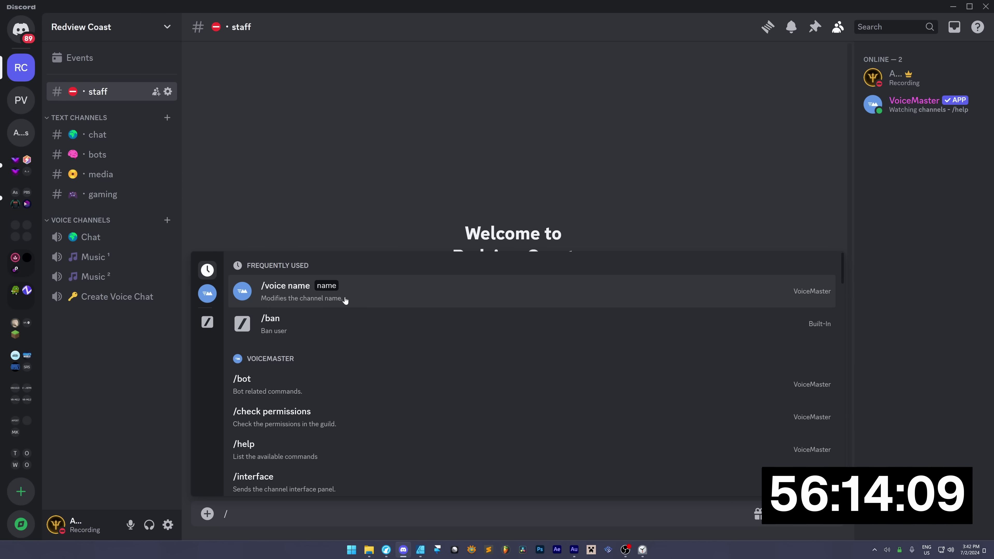
Browse VoiceMaster's slash commands in the staff channel and disconnect from the temporary voice channel.
scroll(300, 396, "down", 4)
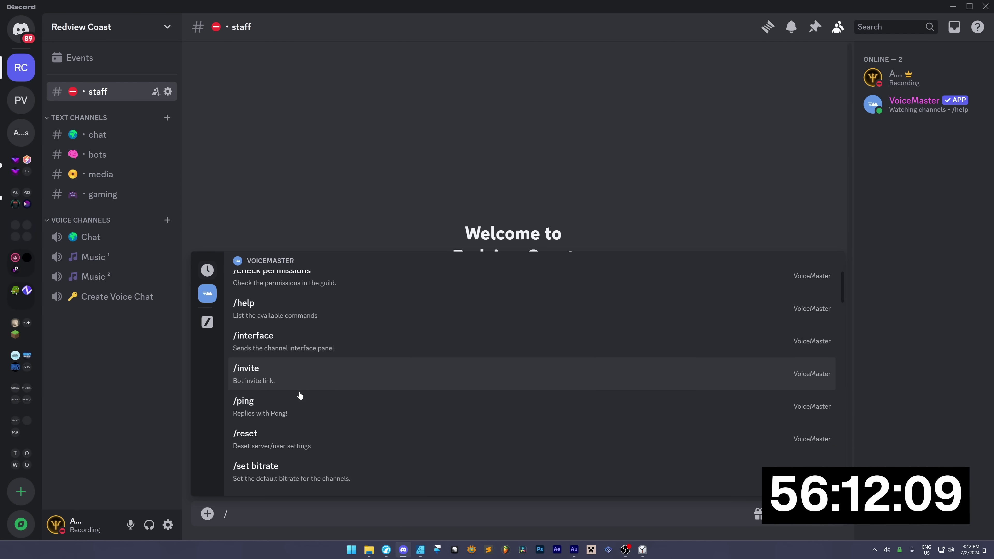
scroll(301, 396, "down", 5)
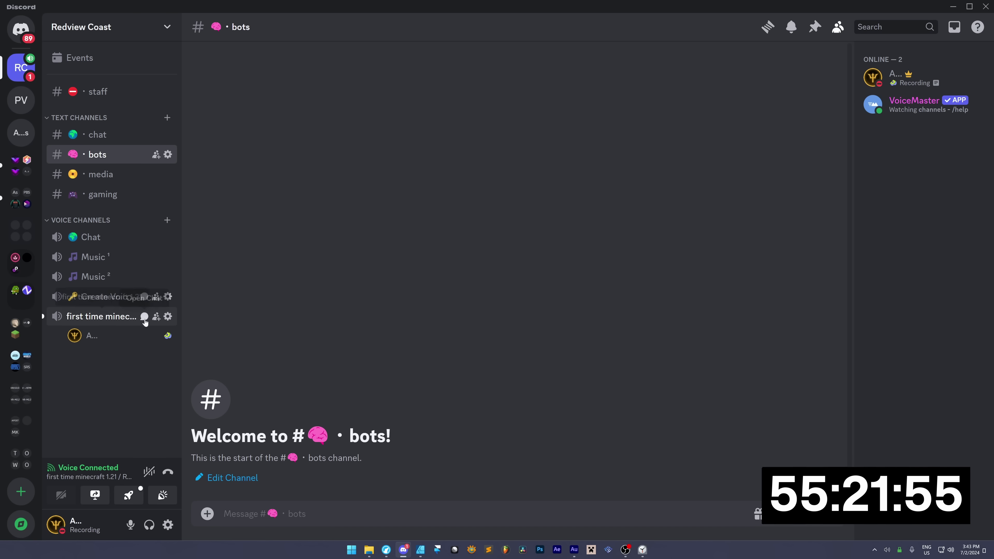
left_click(169, 473)
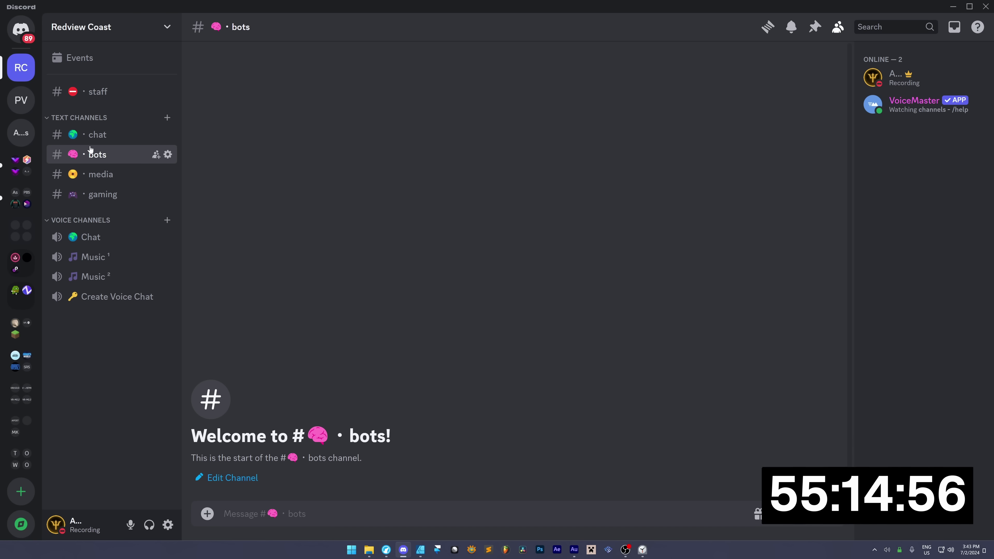
Duplicate the chat channel as an emoji-styled welcome channel.
left_click(97, 134)
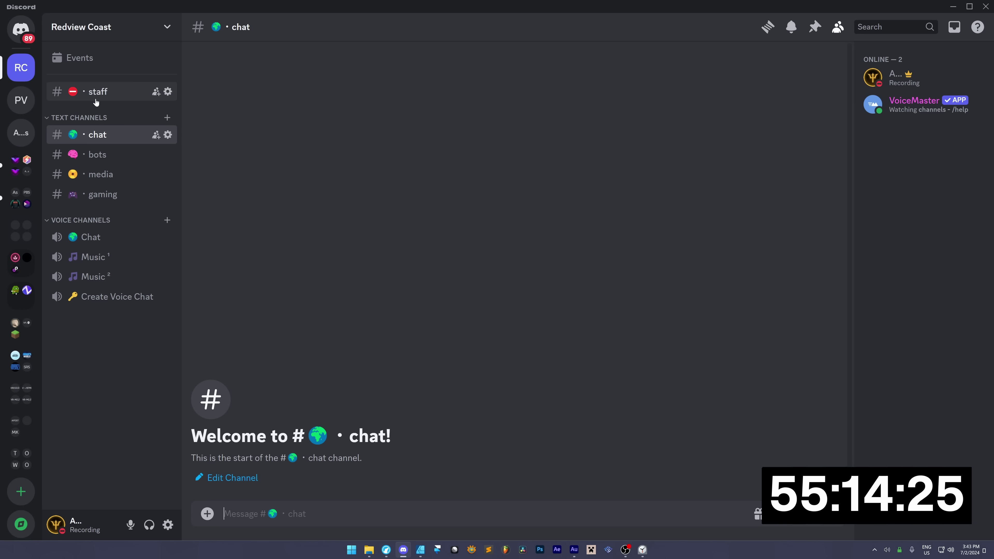
right_click(124, 134)
left_click(164, 286)
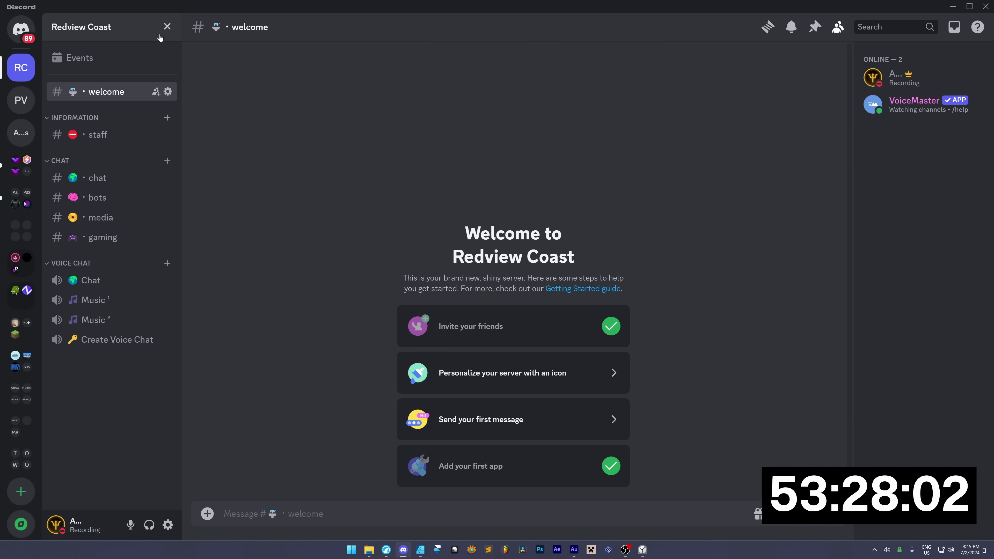
Create a Minigames category and collapse the Chat category.
left_click(98, 27)
left_click(136, 144)
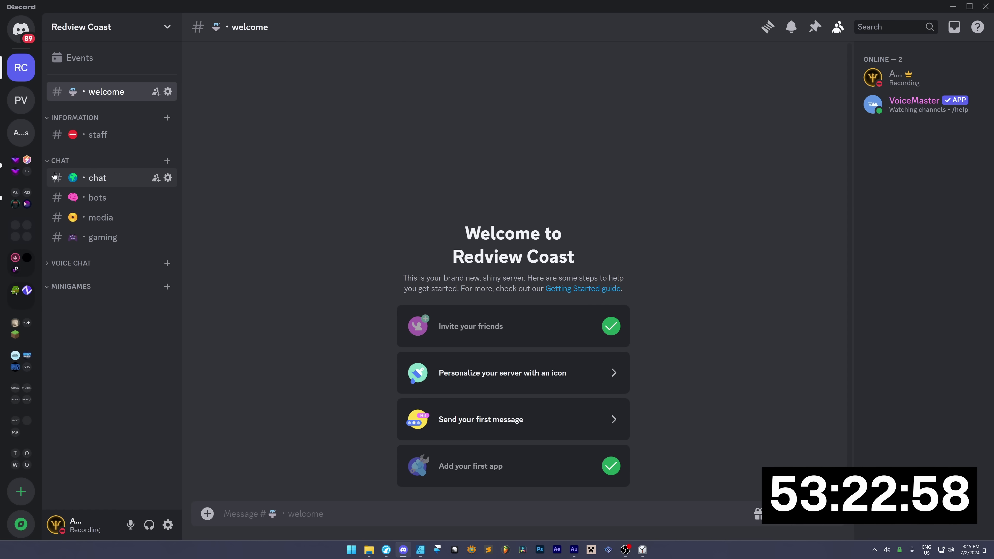
left_click(60, 161)
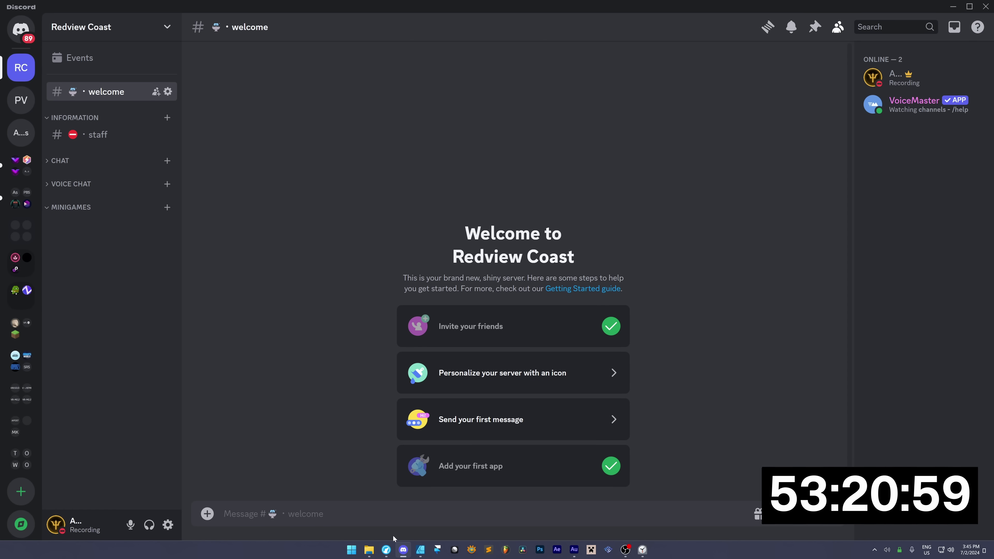
Switch to the browser and search for countr in a new tab.
left_click(386, 550)
key("ctrl+t")
type("countr")
key("Return")
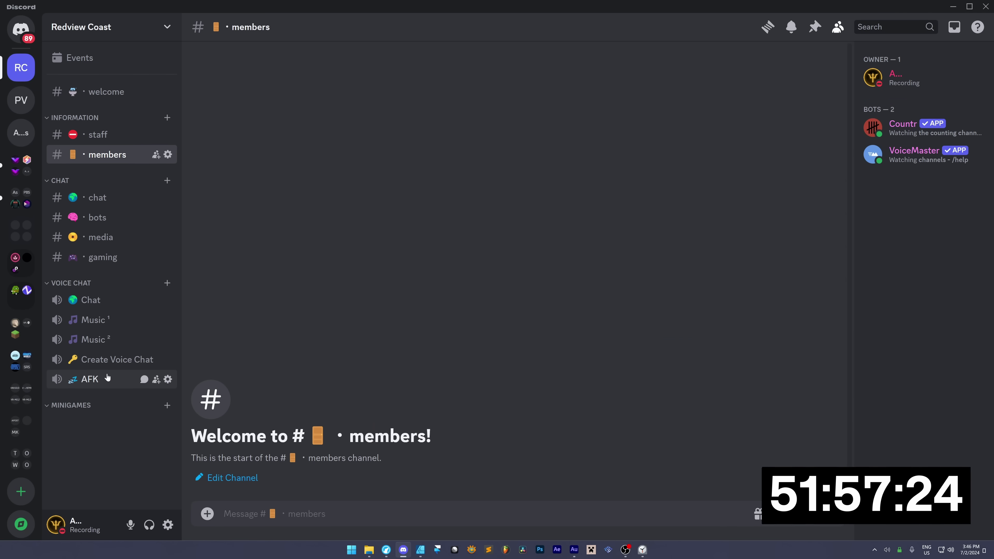
Set AFK as the server's inactive channel and members as the system messages channel in the server overview.
left_click(113, 135)
left_click(101, 100)
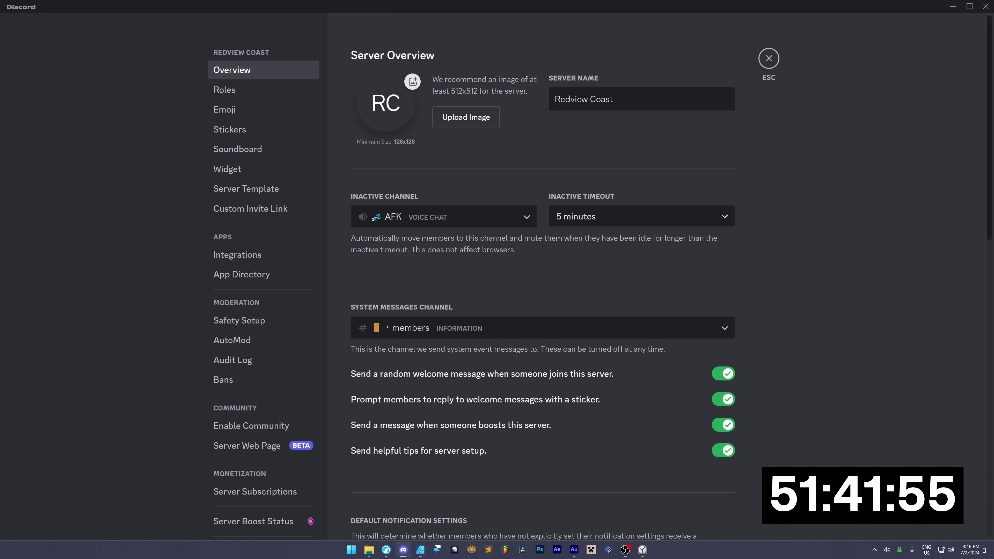
key("Escape")
Duplicate the members channel as self·roles, using a separator from the Channel Spacer Characters PDF and an artist palette emoji.
left_click(114, 135)
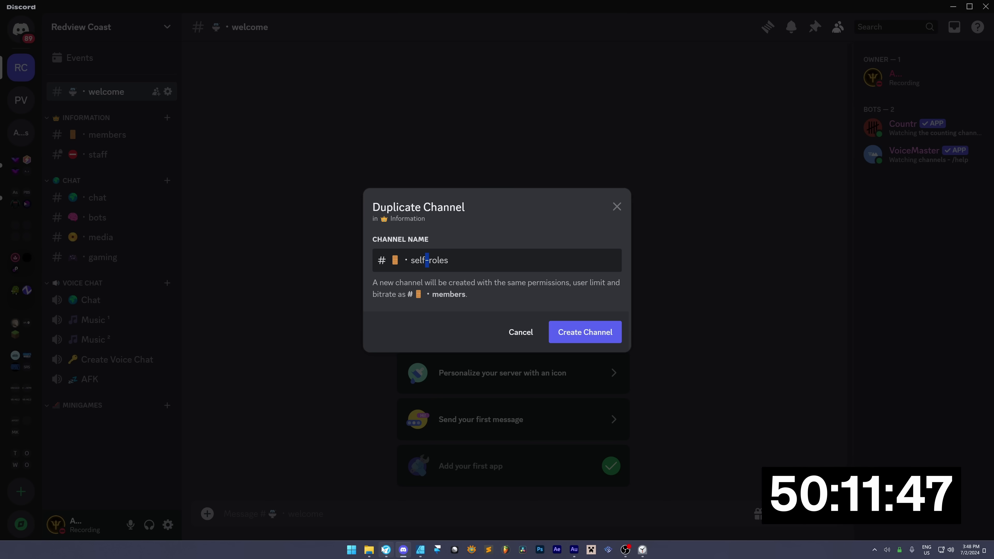
left_click(386, 549)
left_click(262, 88)
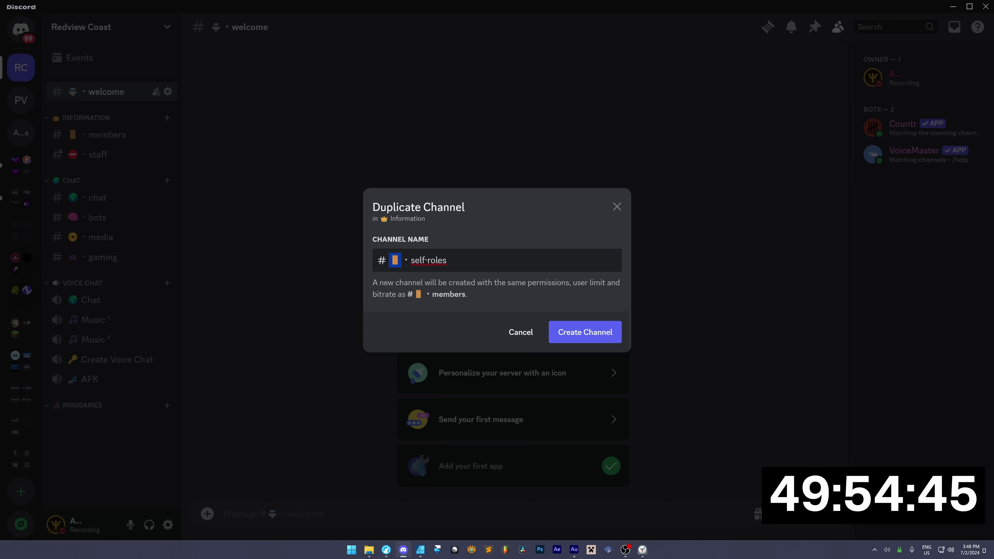
key("super+period")
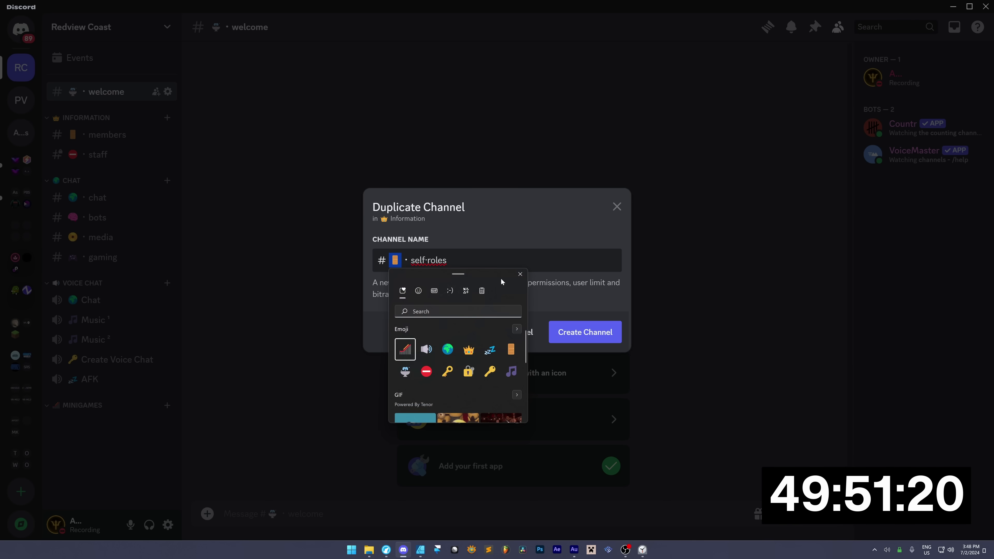
type("art")
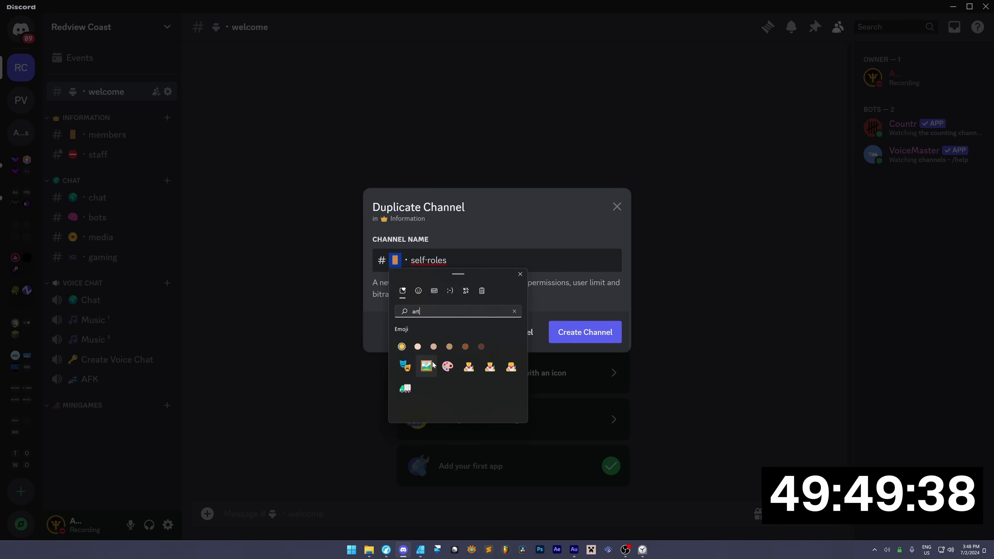
left_click(447, 366)
left_click(577, 333)
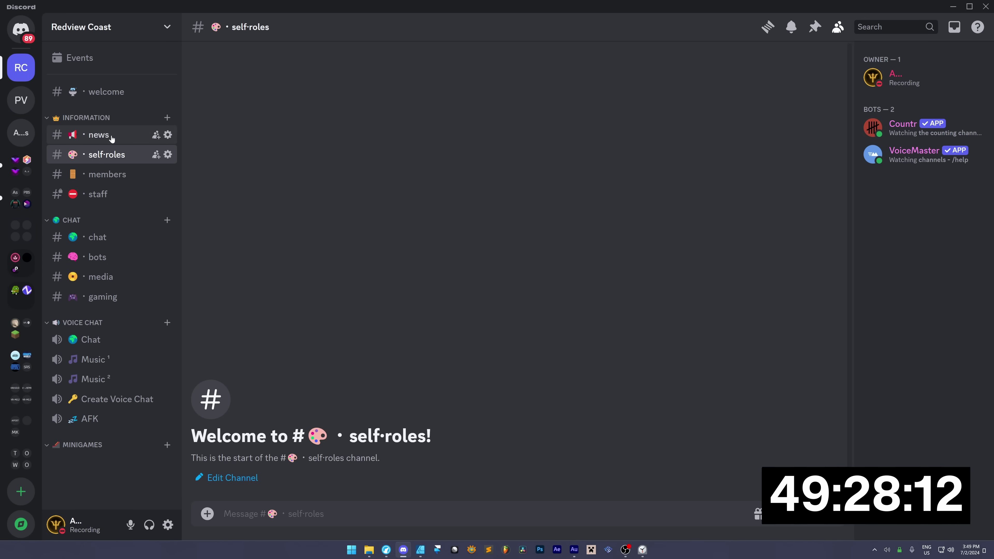
Duplicate the gaming channel as counting with a rocket emoji, and duplicate the counting channel as akinator.
left_click(111, 137)
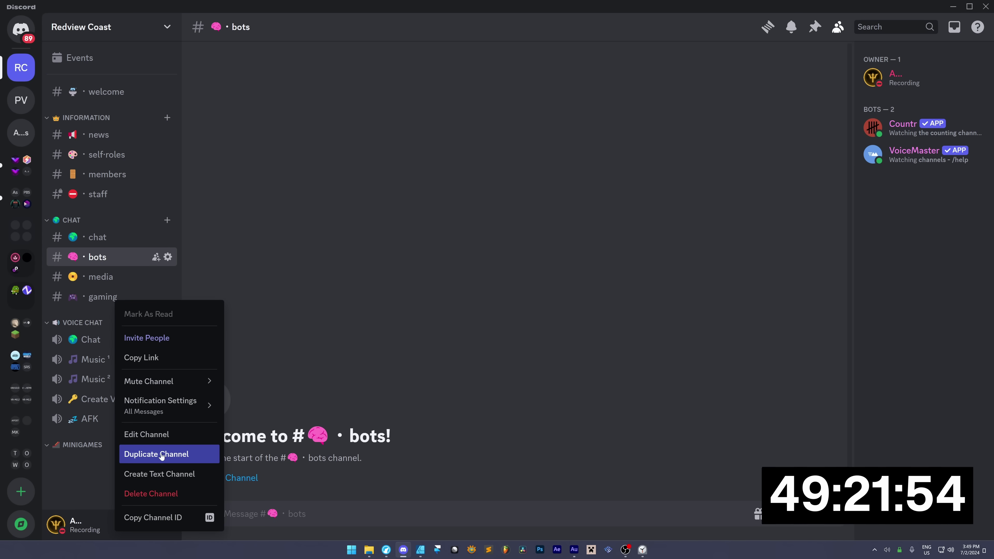
left_click(167, 450)
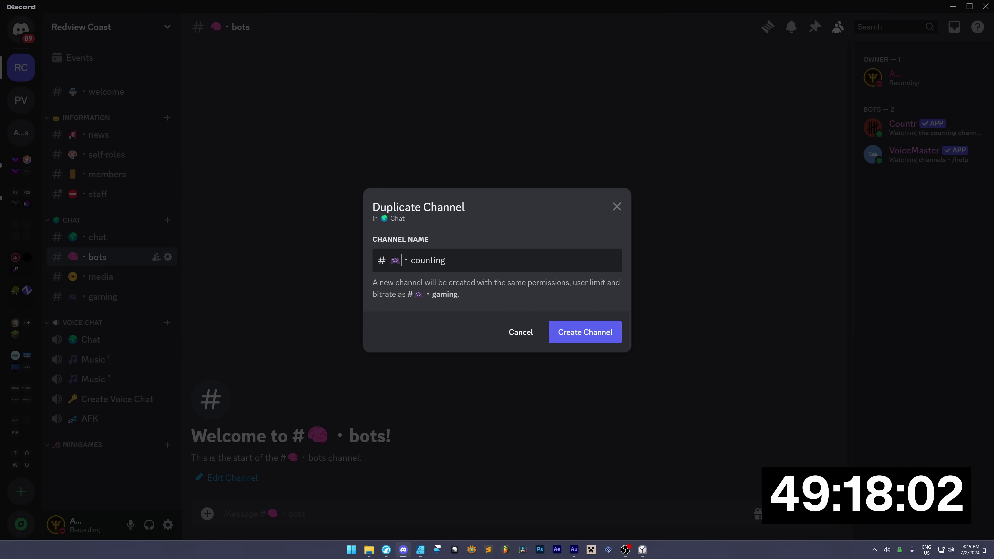
key("BackSpace")
key("super+period")
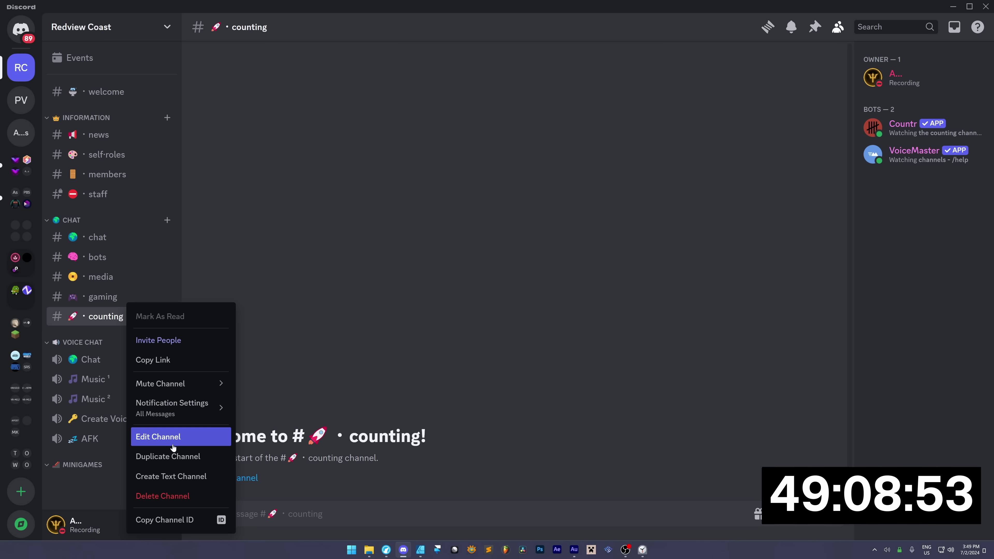
left_click(180, 455)
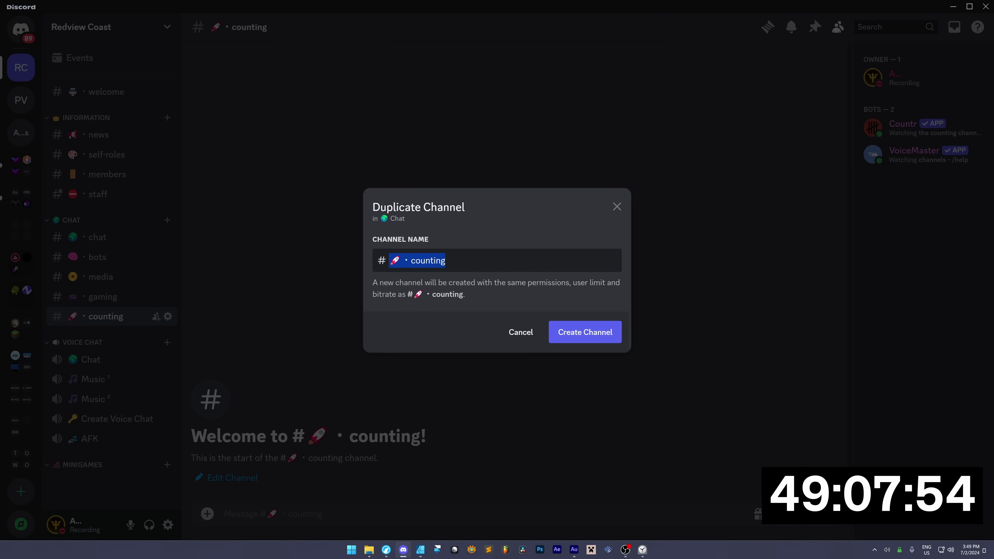
type("akinator")
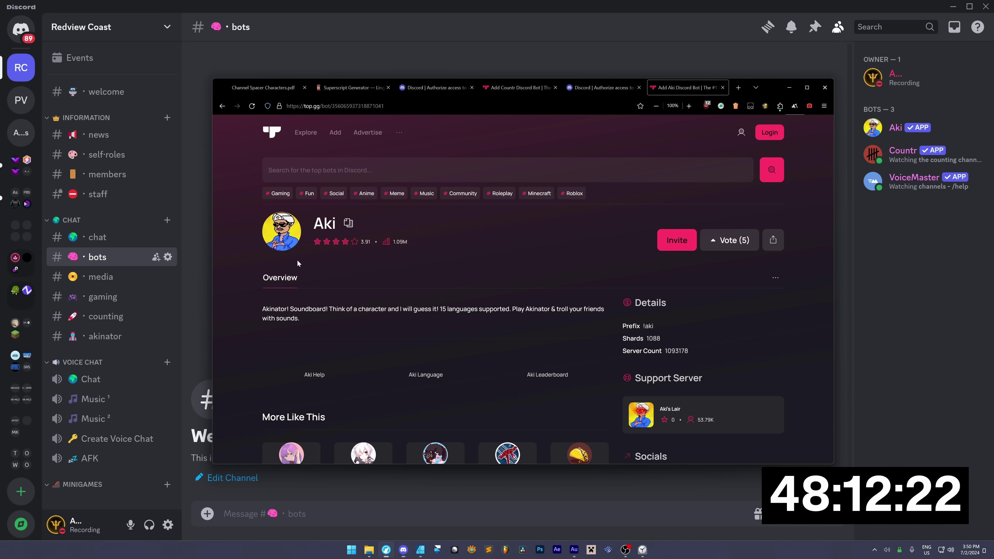
Search for the Polaris Discord bot in a new browser tab, try to invite it from top.gg, and return to the search.
key("ctrl+t")
type("arcan")
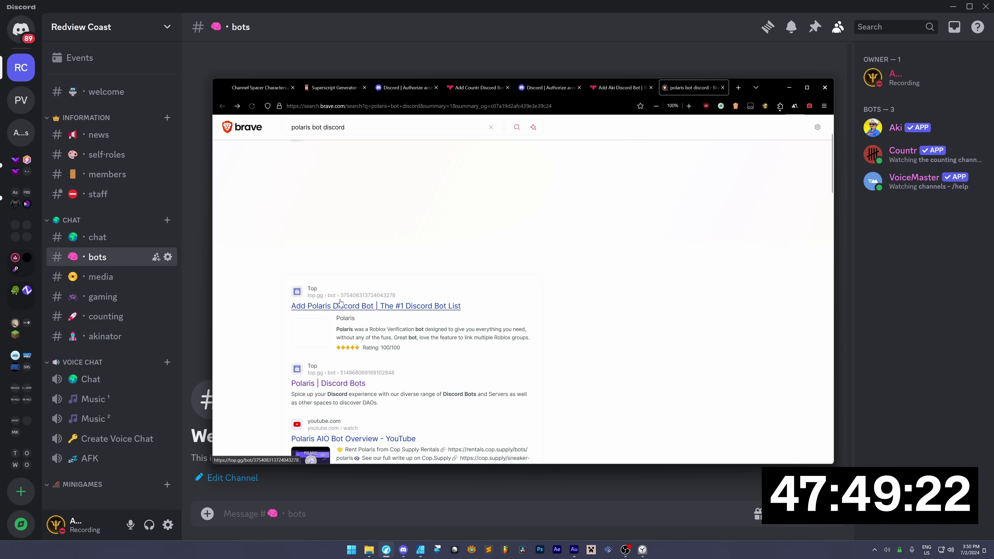
left_click(451, 388)
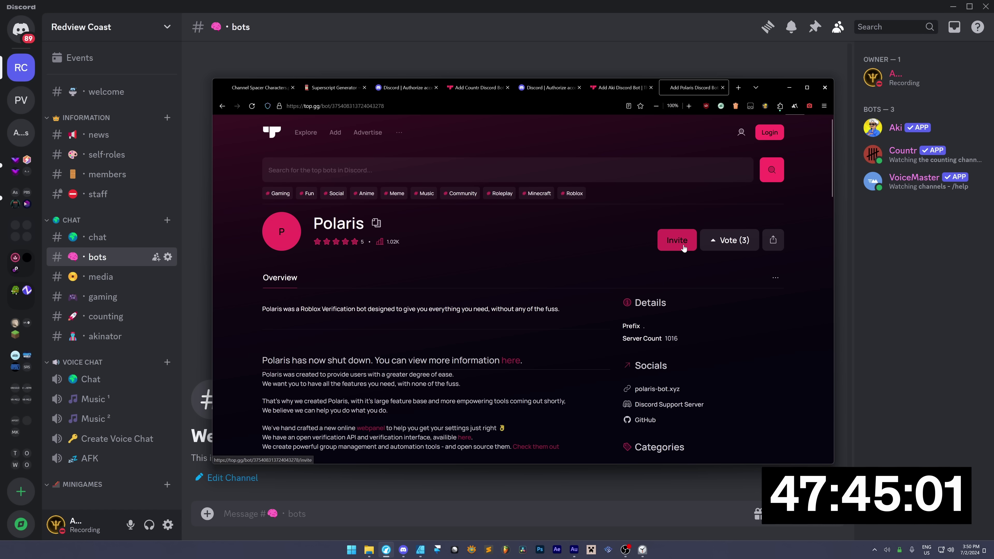
left_click(676, 240)
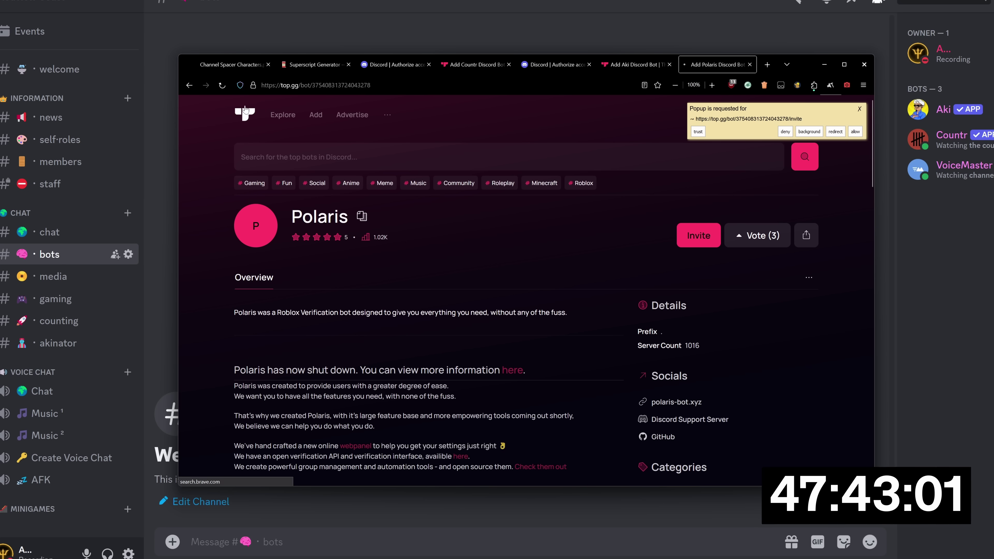
key("alt+Left")
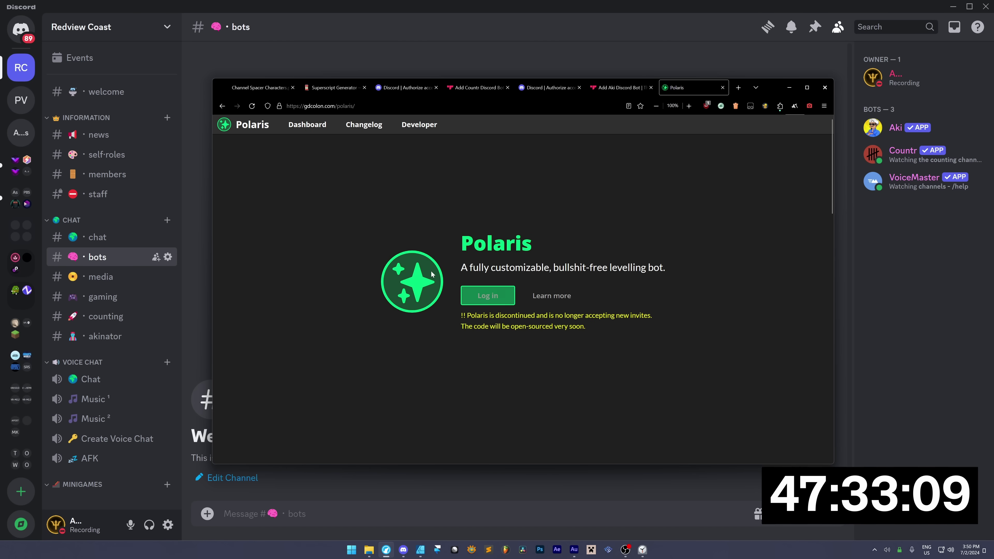
left_click(223, 106)
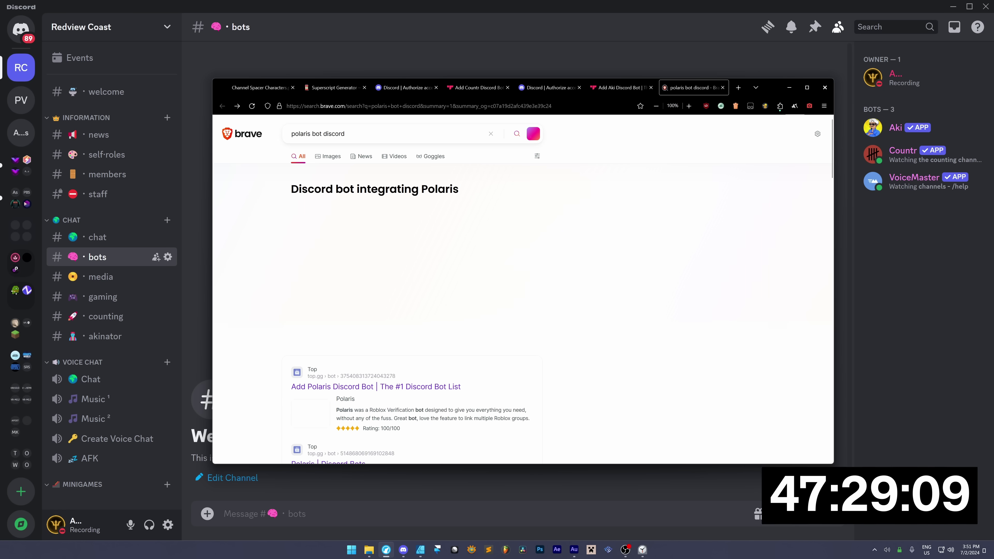
double_click(317, 134)
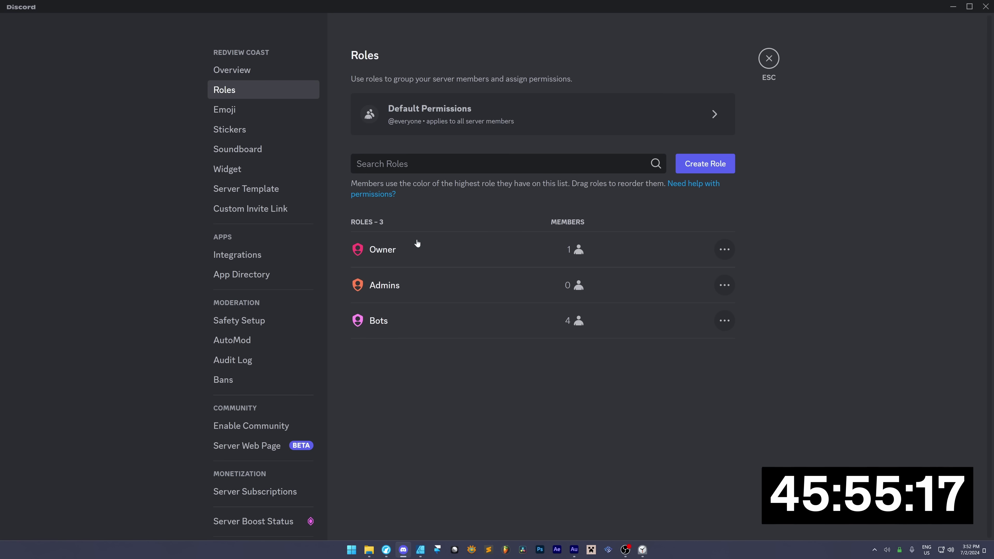
Open the Owner role in the server's role settings and add six new roles to the list.
left_click(417, 247)
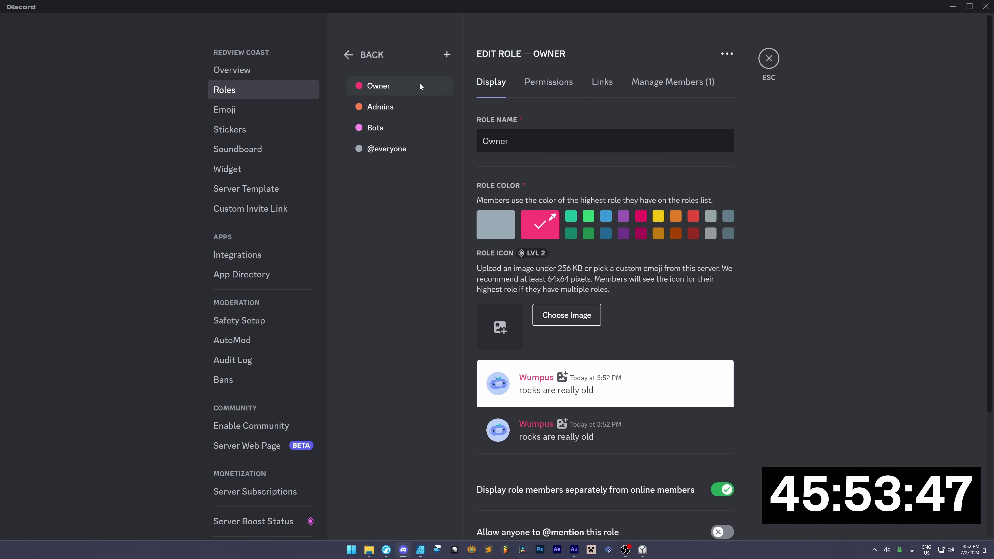
left_click(447, 54)
left_click(447, 55)
left_click(447, 55)
left_click(447, 55)
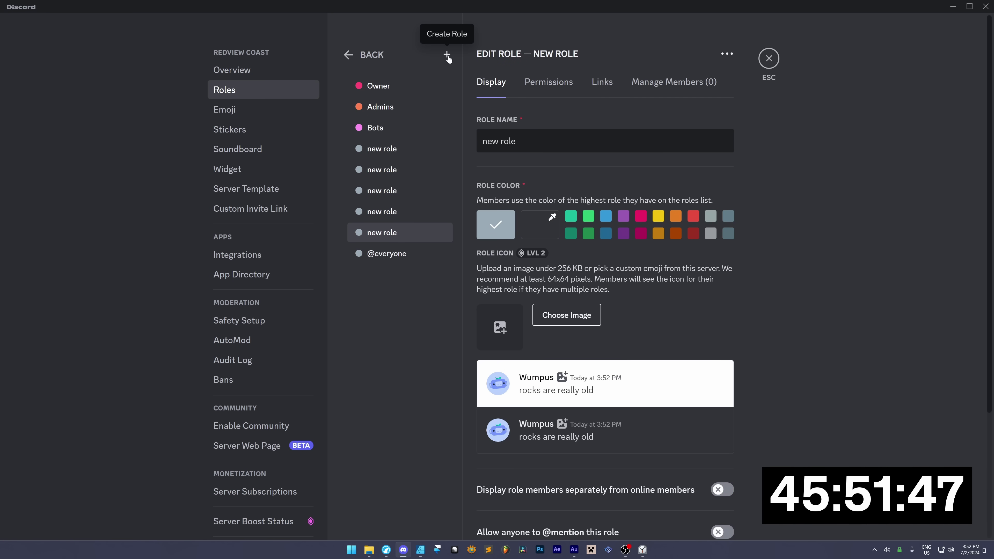
left_click(447, 54)
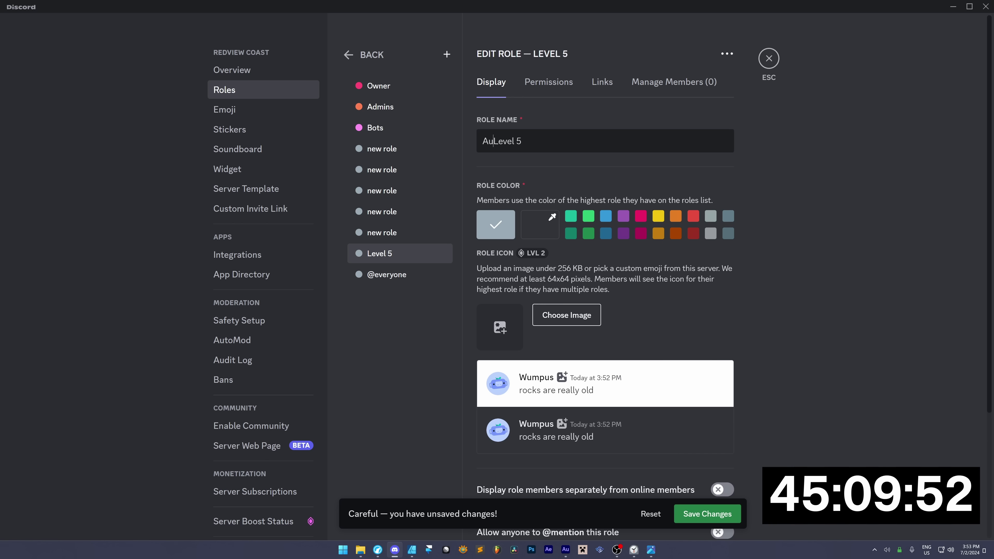
Rename the lowest new role as Aurora (Level 5) and give it a bright magenta-pink color.
type("rora (")
key("End")
type(")")
left_click(540, 224)
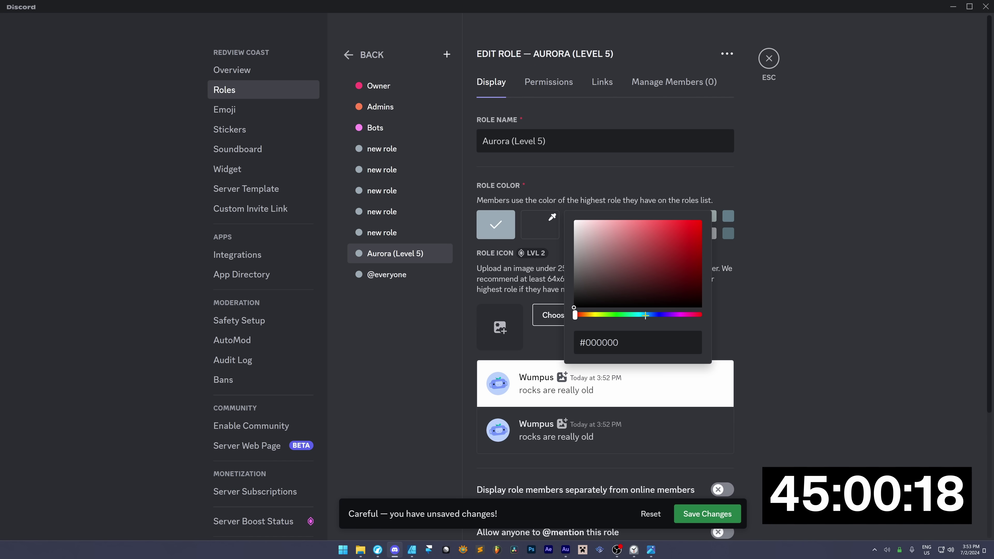
left_click(683, 315)
left_click(693, 227)
left_click(417, 253)
Set up the Gemera (Level 10), Nevera (Level 25) and Liberty (Level 40) roles and three roles named (Counted 50 Times).
left_click(407, 233)
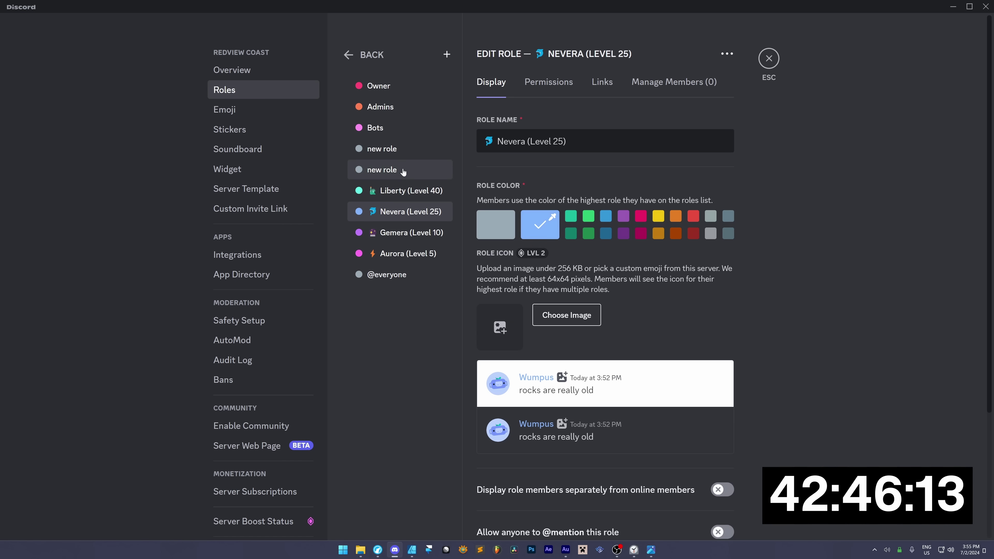
left_click(405, 155)
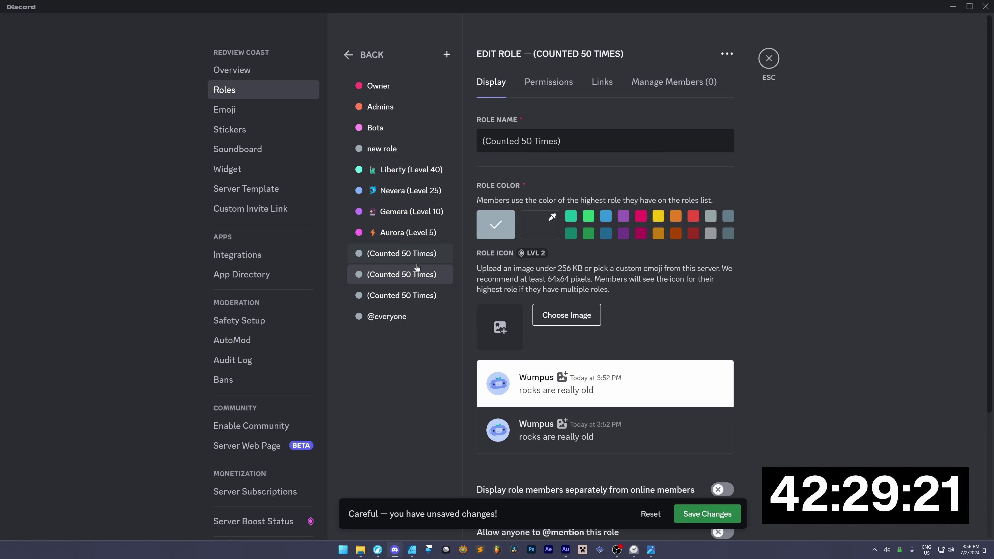
left_click(411, 294)
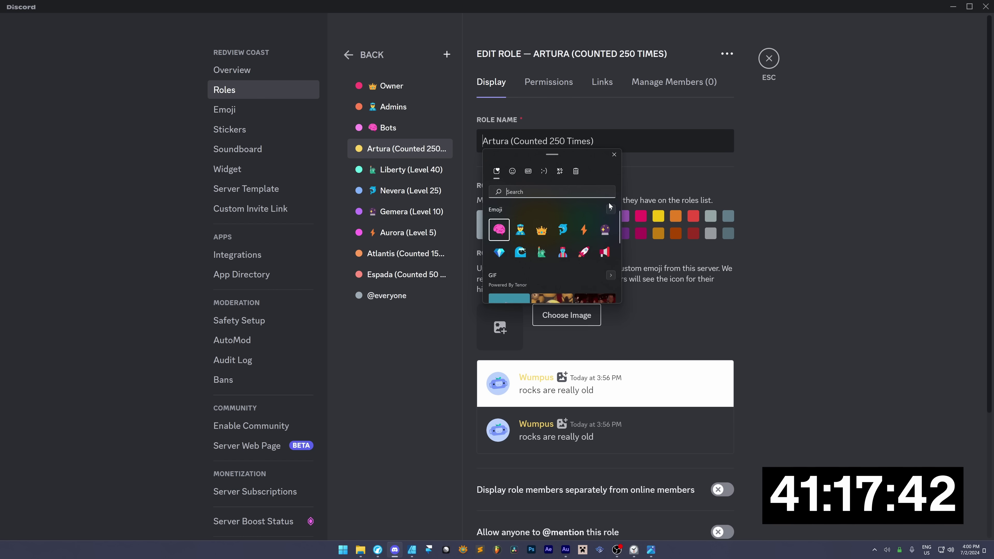
Move the Artura role below Aurora (Level 5) and prefix the Artura and Atlantis role names with emojis, a balloon for Artura.
left_click(416, 146)
left_click_drag(416, 147, 408, 244)
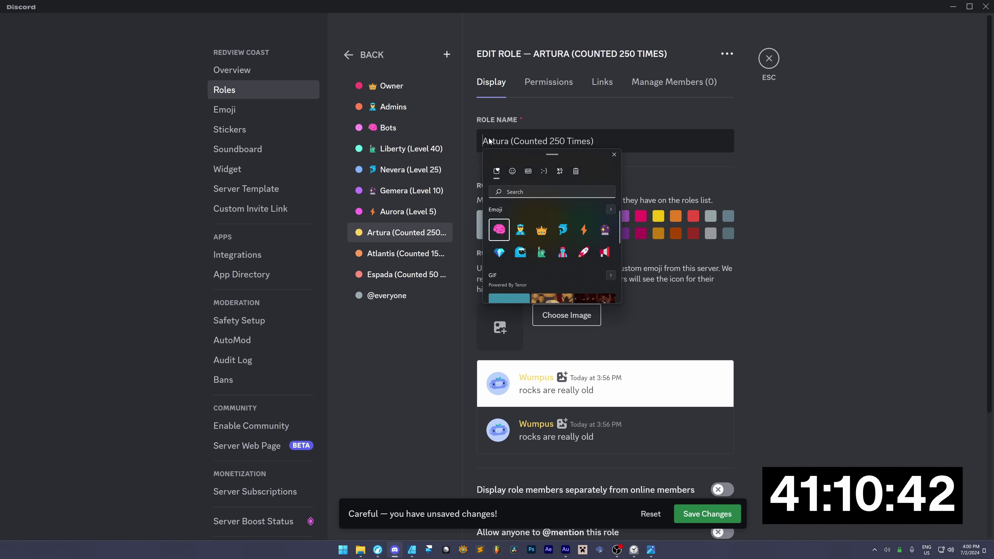
type("balloon")
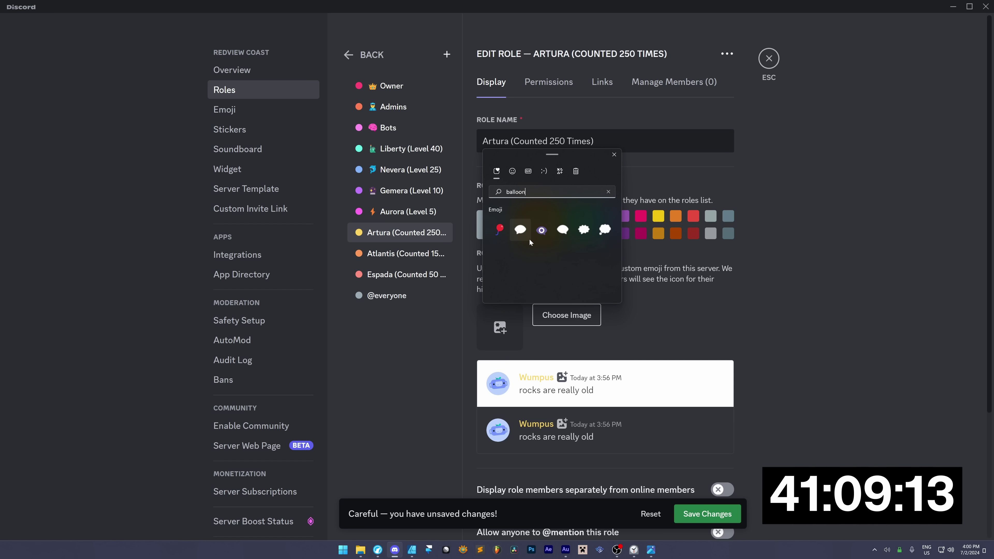
left_click(500, 229)
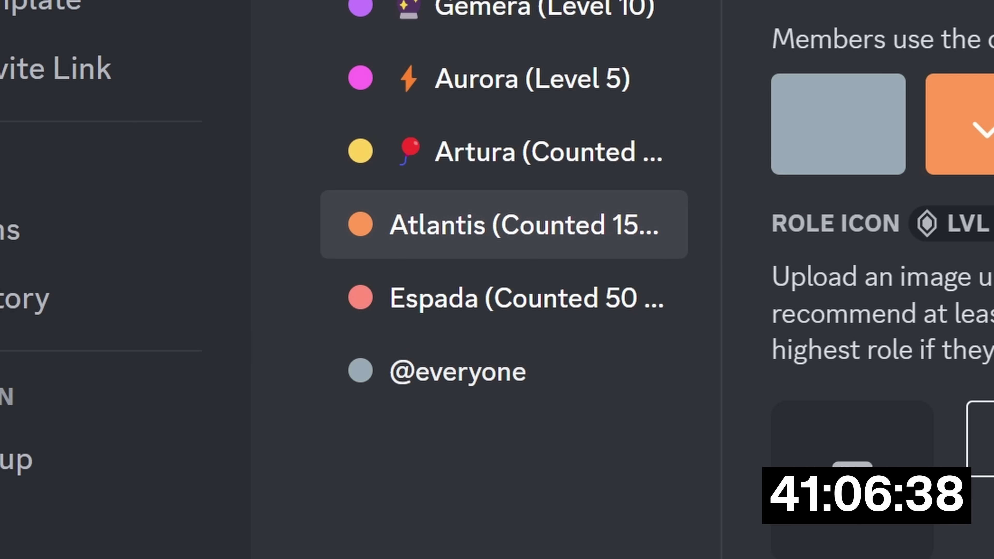
key("super+period")
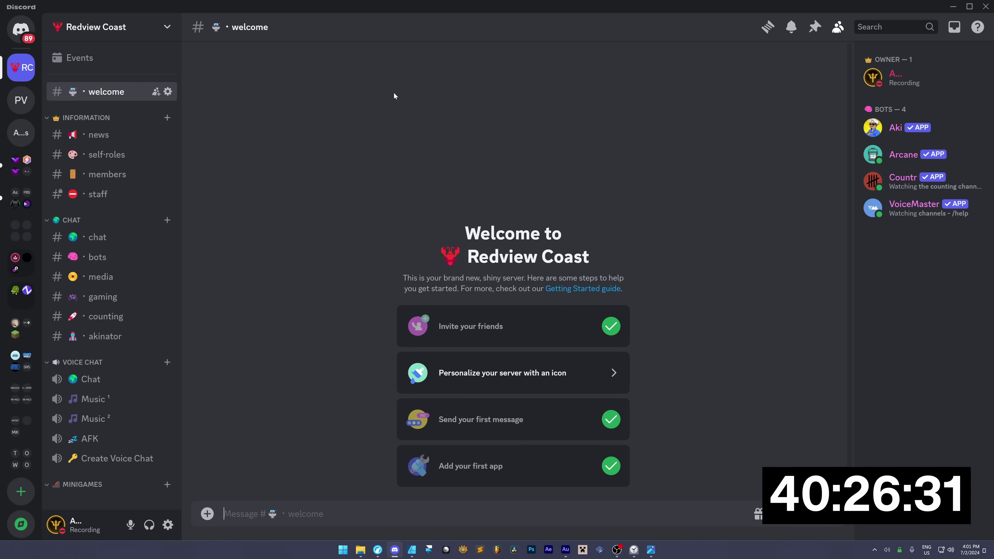
In the staff channel, create a Countr flow with the flows create command.
left_click(98, 135)
left_click(94, 177)
left_click(93, 189)
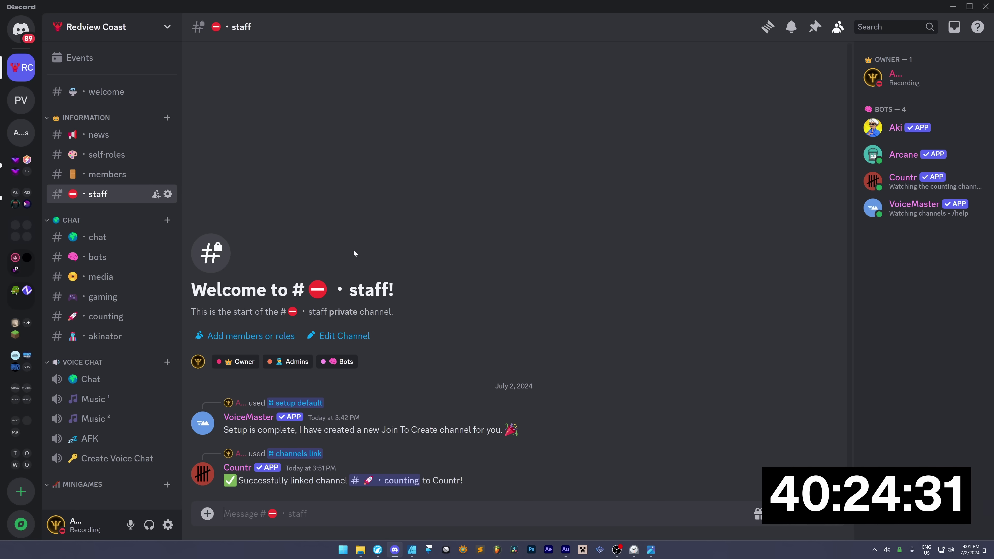
type("/")
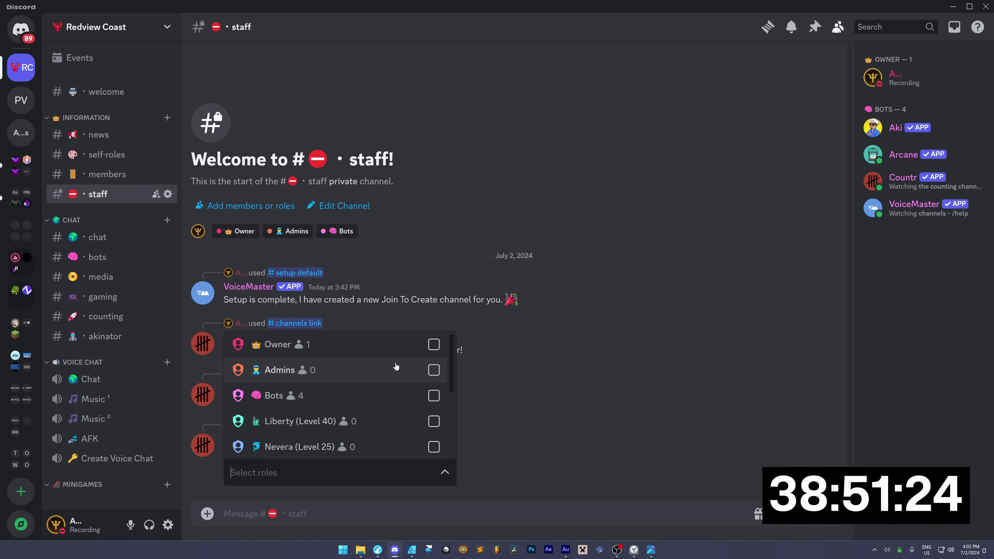
Set the Countr flow's action to give the user the Atlantis (Counted 150 Times) role and complete the action.
type("150")
left_click(391, 498)
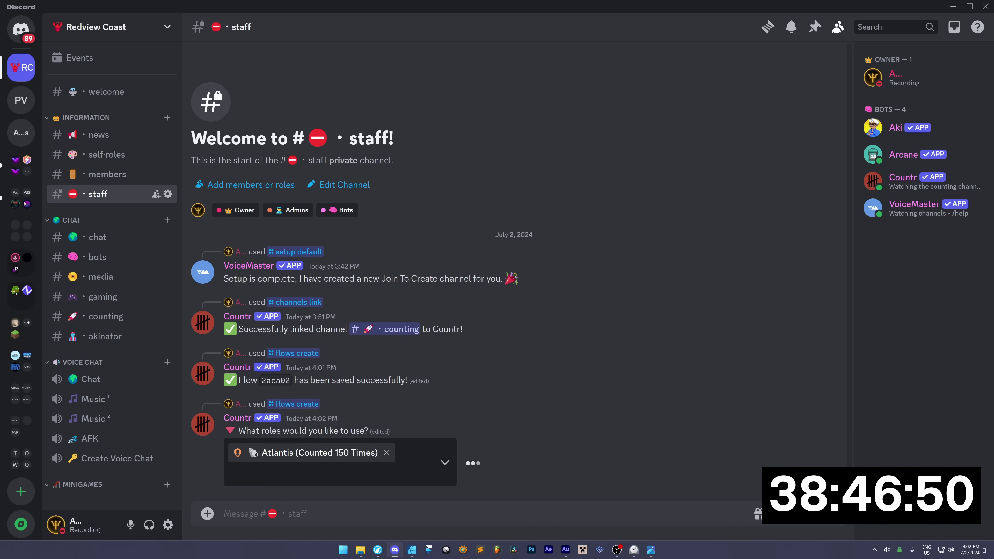
left_click(431, 466)
left_click(236, 480)
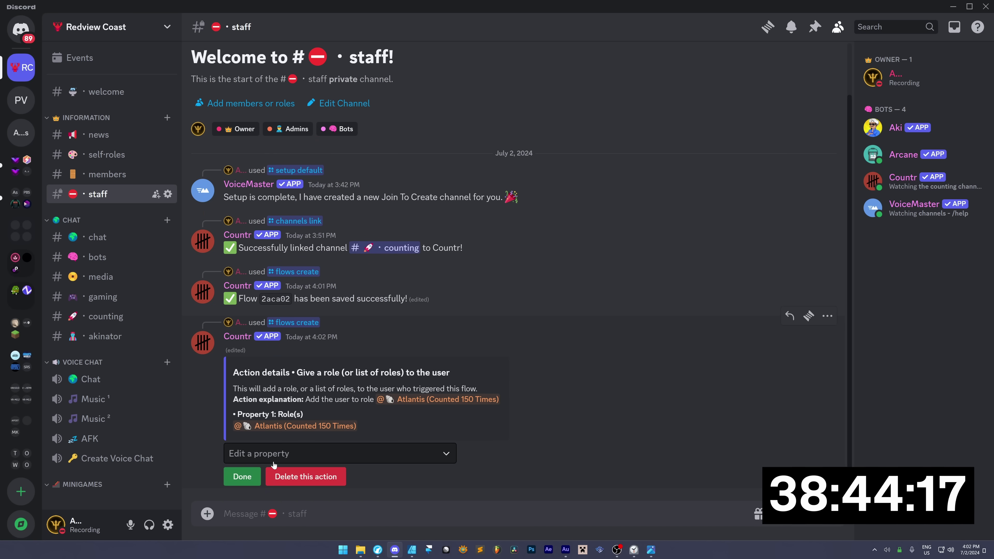
left_click(247, 476)
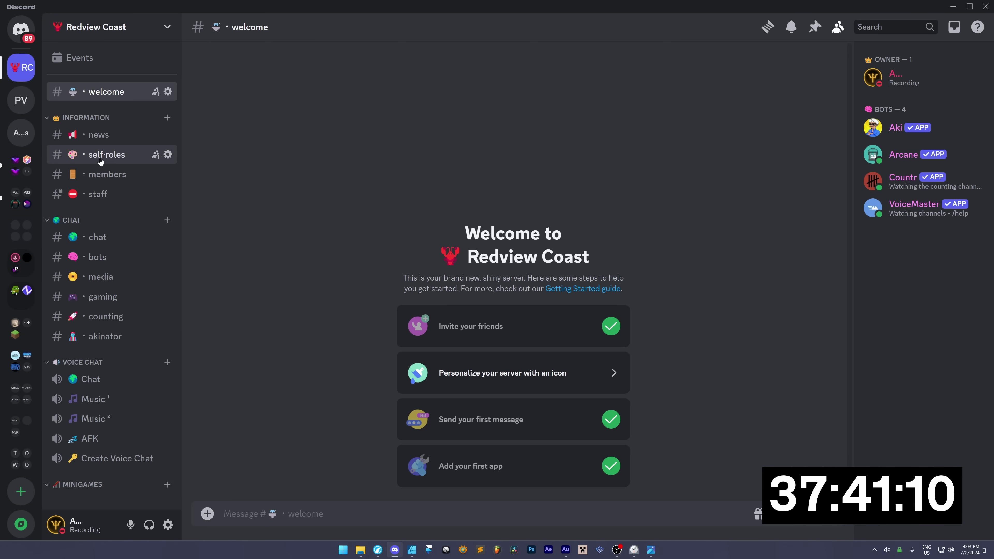
Open the self·roles channel, switch to Affinity Designer and recolor the RC logo's circle to dark grey 212121 with a pink outline.
left_click(101, 156)
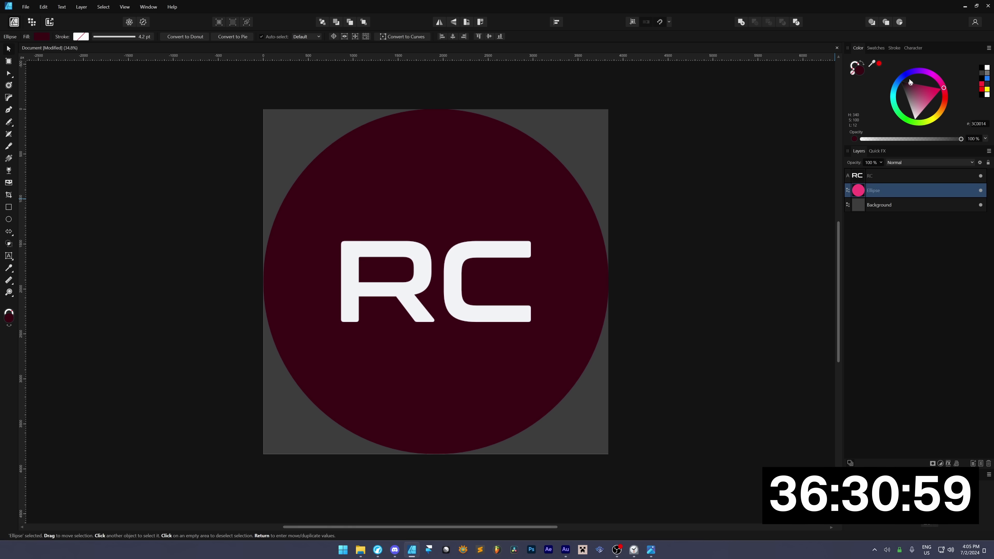
left_click_drag(909, 78, 882, 93)
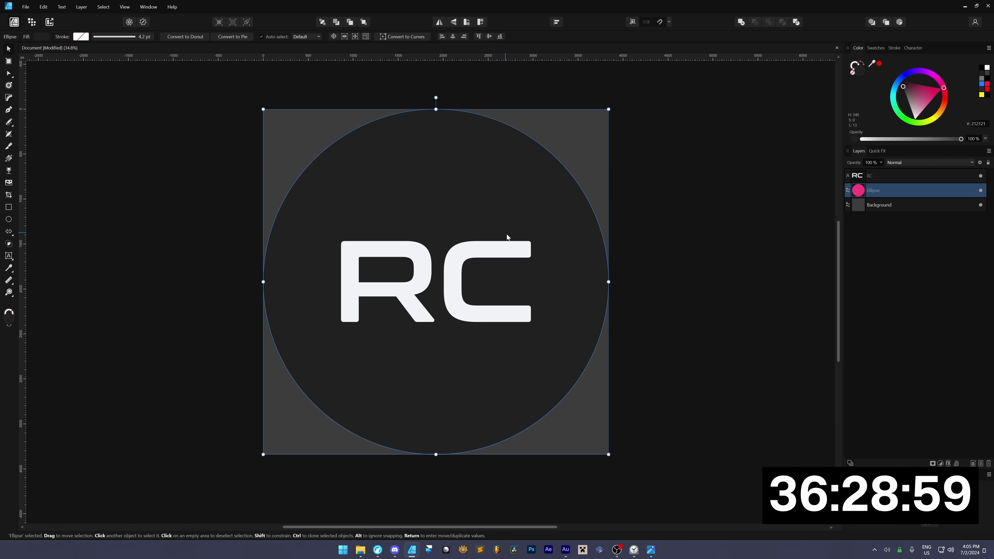
left_click(853, 70)
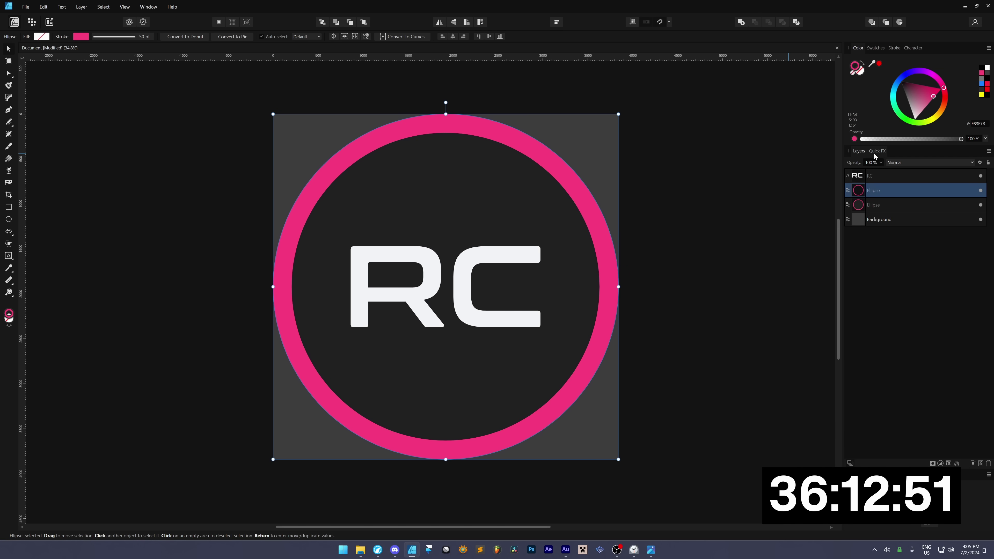
Clip the duplicate pink-outlined ellipse inside the logo's circle and give it a Gaussian Blur with a 333 px radius.
left_click(876, 152)
left_click(859, 151)
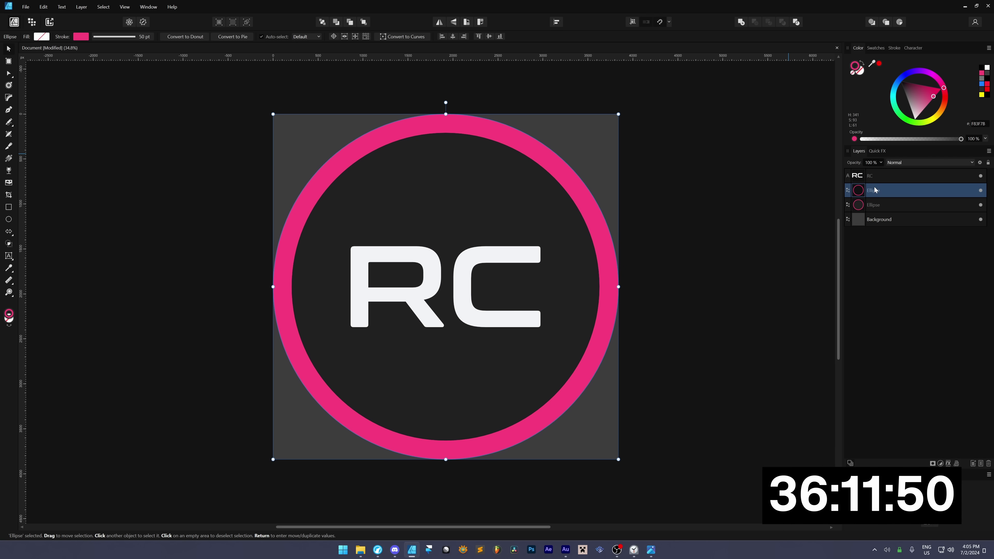
left_click(863, 204)
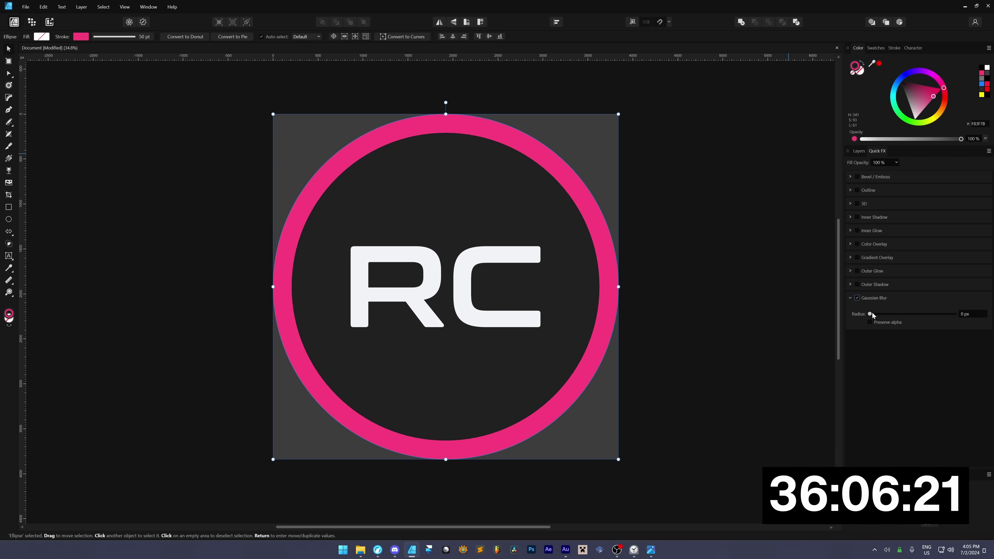
left_click_drag(872, 312, 957, 321)
left_click(970, 314)
type("333")
key("Return")
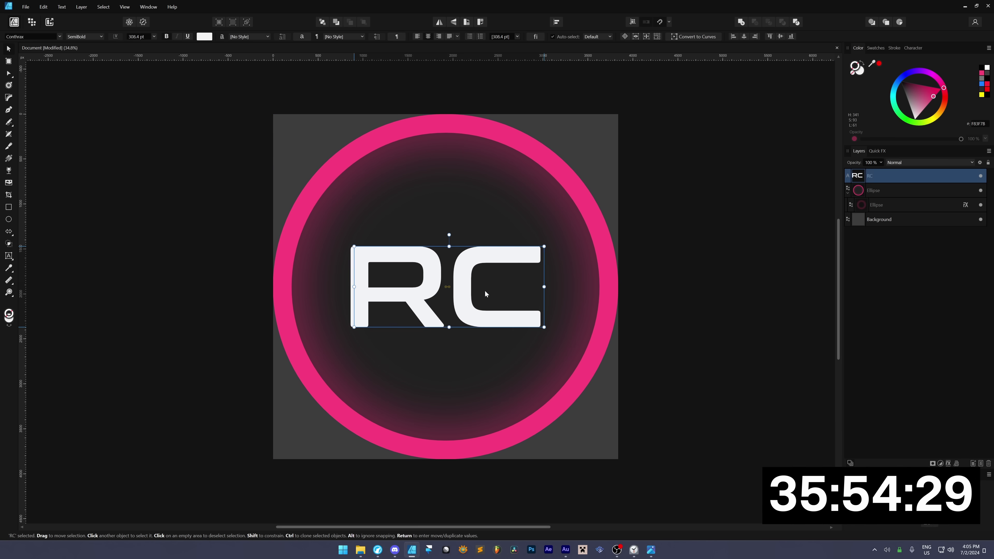
Try an alternative layout by moving the RC lettering sideways and drawing a small rectangle inside the circle.
left_click_drag(446, 286, 487, 286)
key("m")
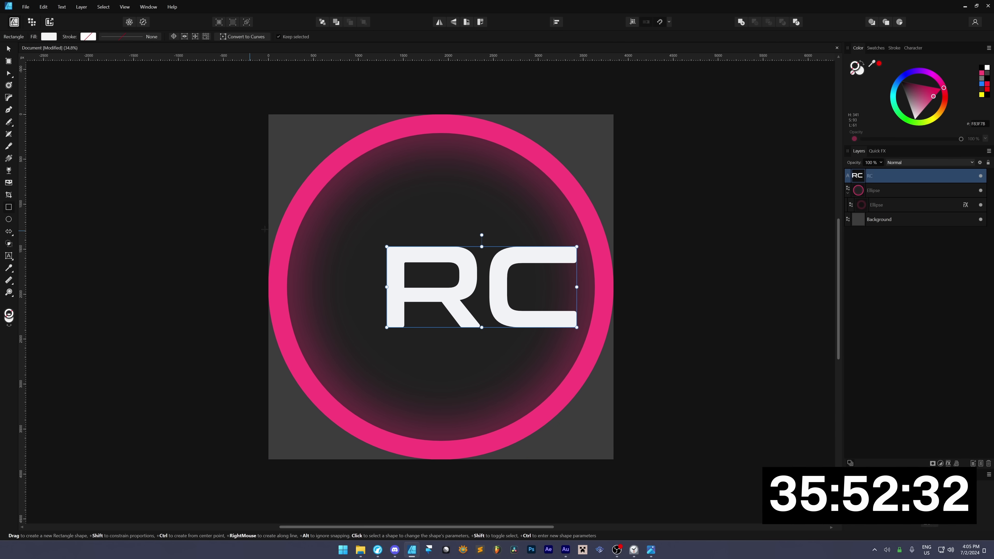
left_click_drag(314, 223, 345, 257)
scroll(323, 231, "up", 2)
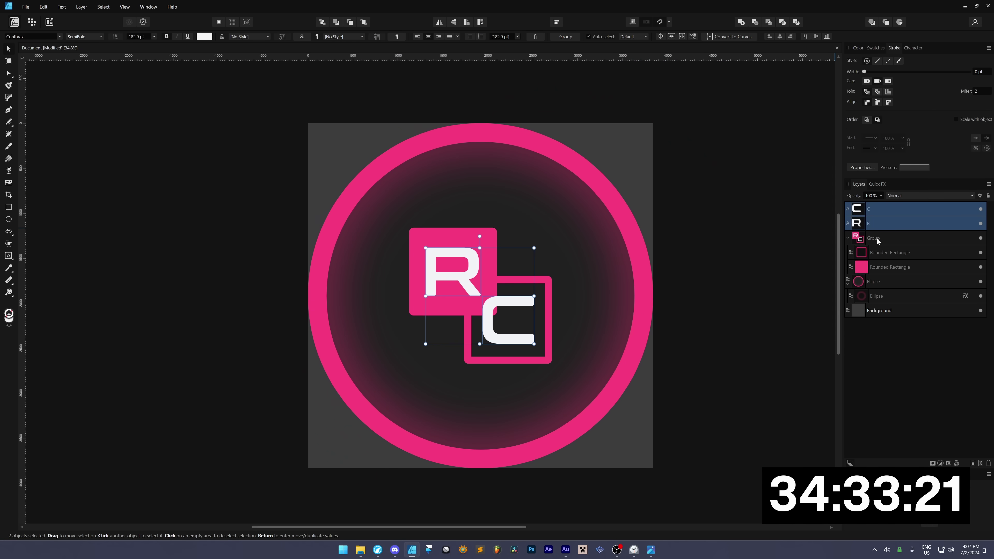
Try the separate R and C letters with and without the rounded rectangles behind them by toggling the rectangles' visibility.
left_click(879, 245)
left_click(886, 255)
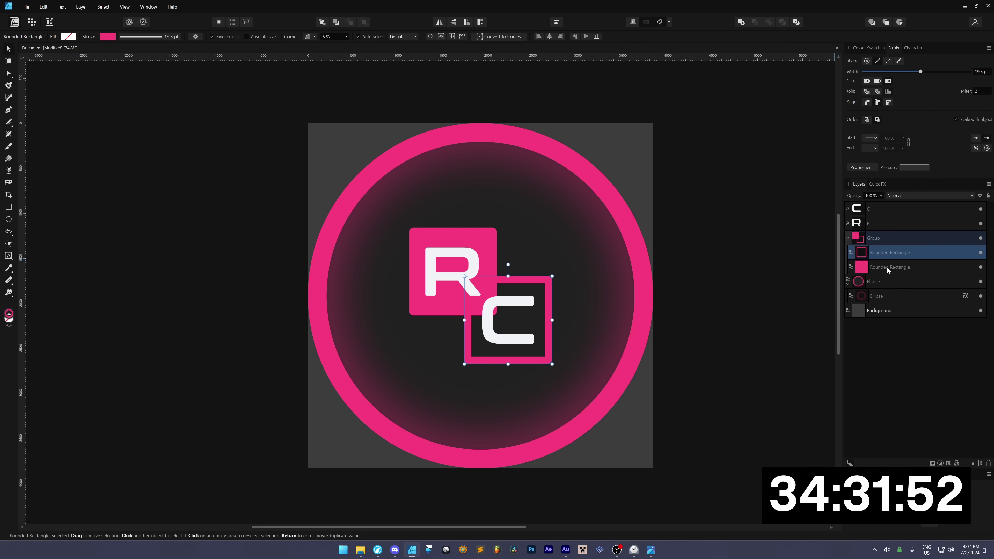
left_click(543, 309)
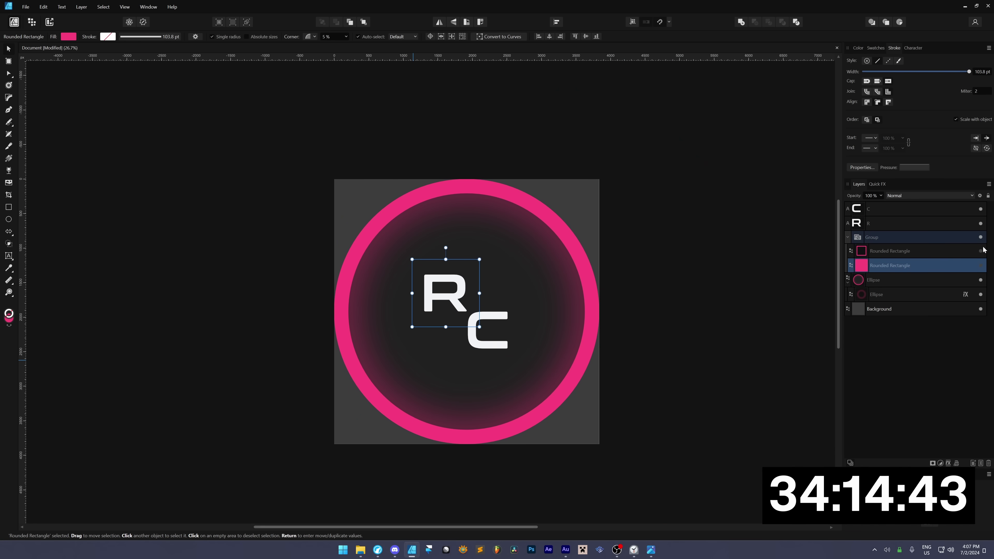
left_click(981, 251)
left_click(921, 223)
left_click_drag(806, 239, 806, 227)
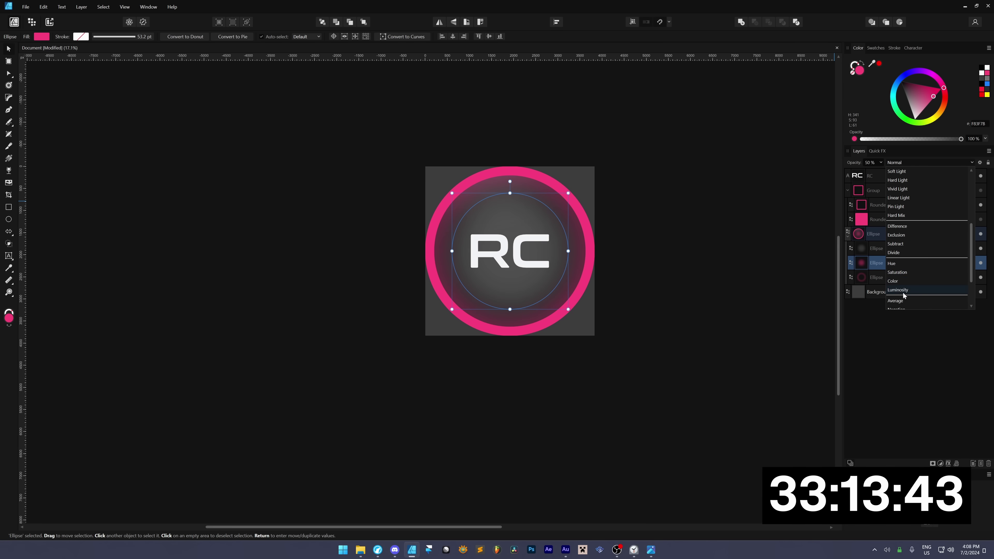
Look through the blend modes for the pink ellipse at the centre of the logo.
scroll(908, 245, "up", 1)
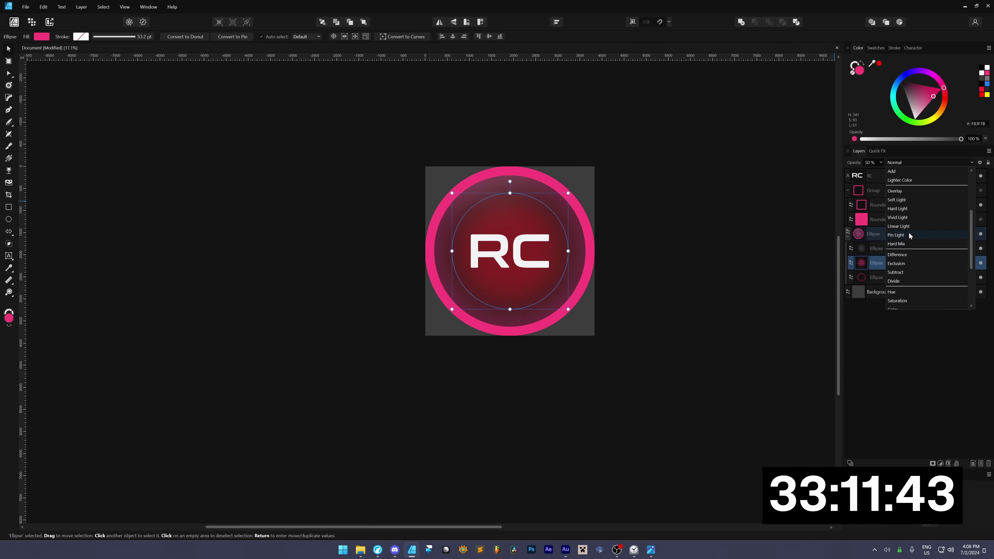
Switch to Discord, open the welcome channel and go to the Integrations section of the server settings.
left_click(113, 137)
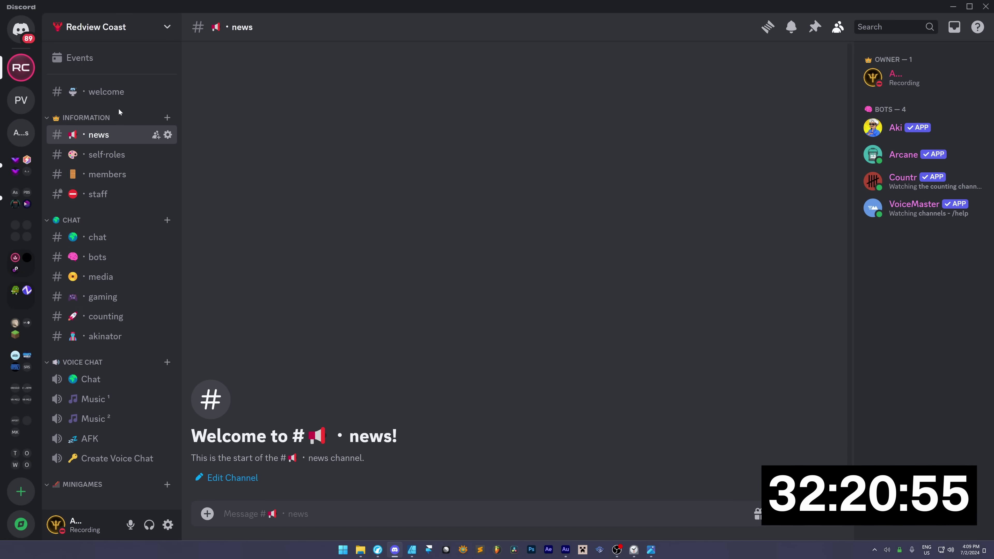
left_click(113, 92)
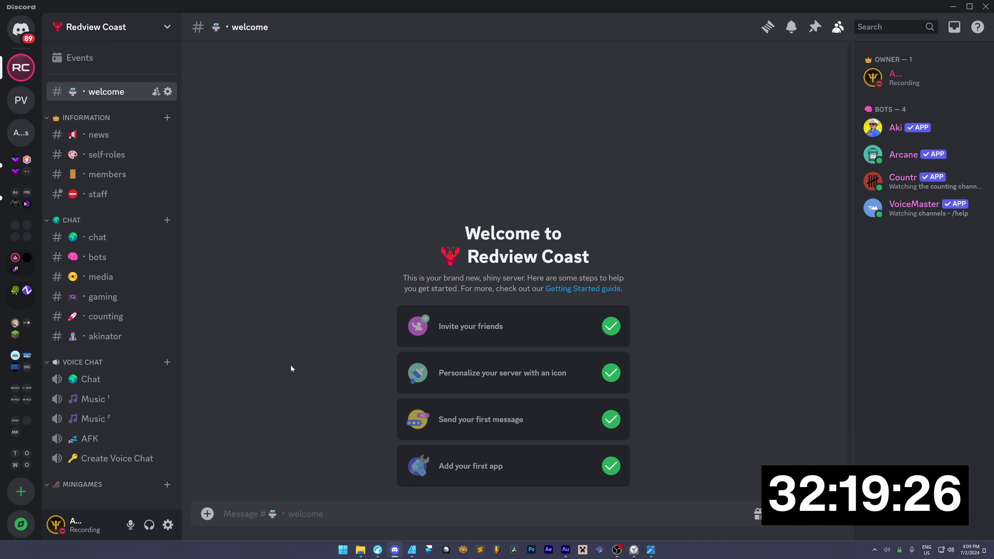
left_click(117, 27)
left_click(115, 97)
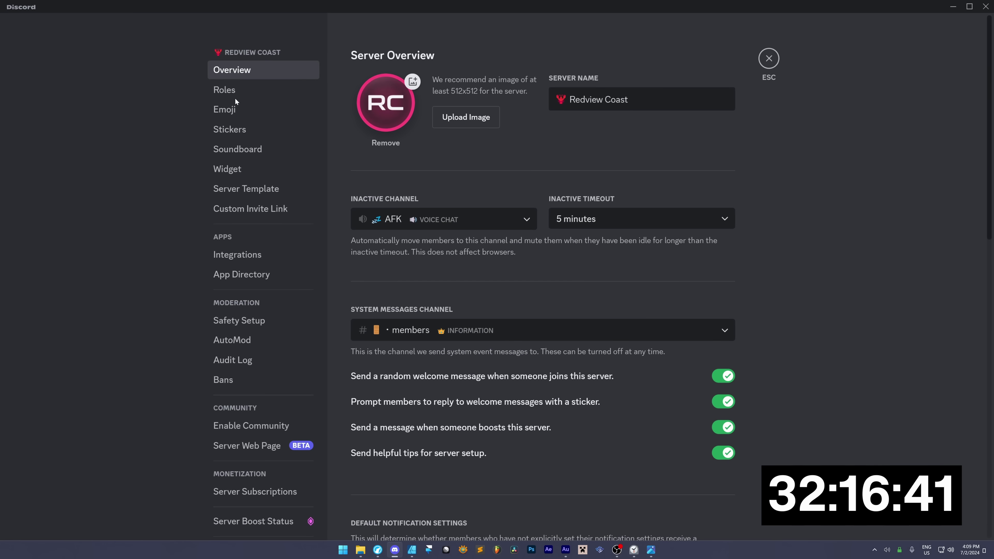
left_click(257, 253)
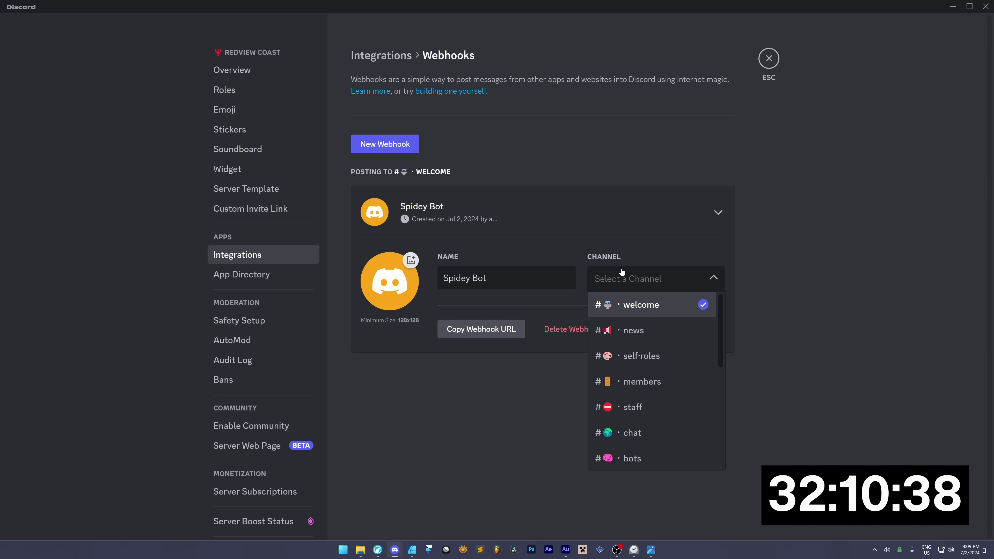
Name the webhook for the welcome channel Redview County, give it the RC logo as avatar, copy its URL and save the changes.
left_click(623, 278)
key("shift+Tab")
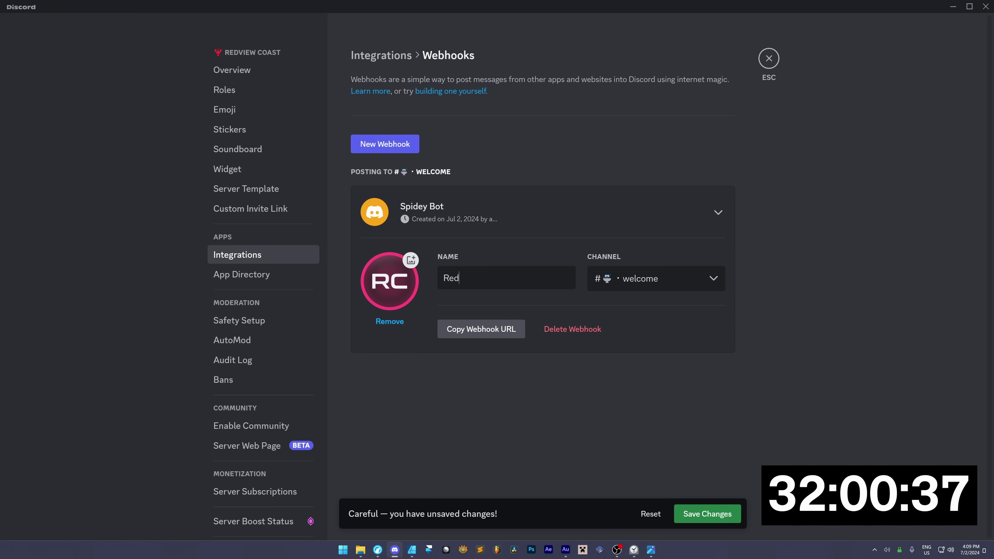
type("Redview County")
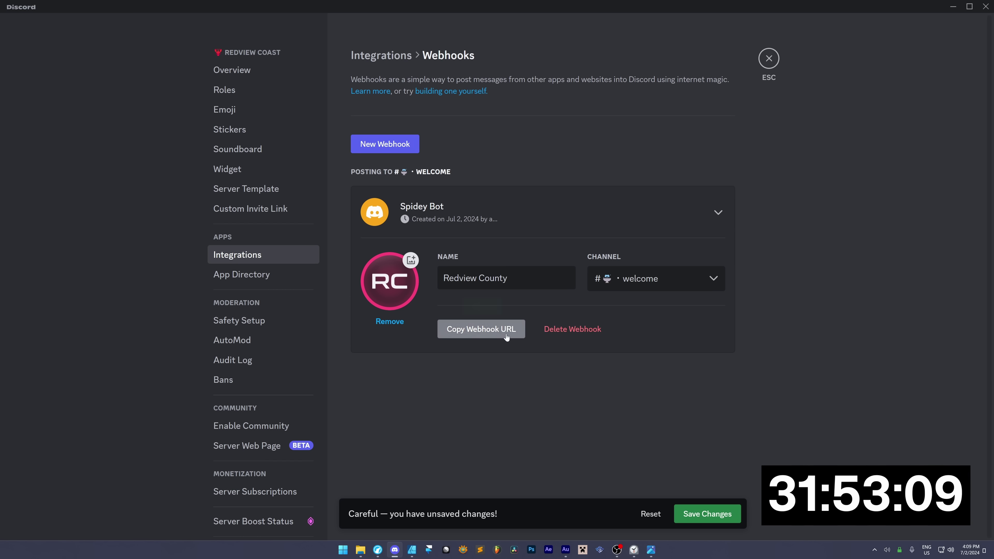
left_click(481, 329)
left_click(707, 514)
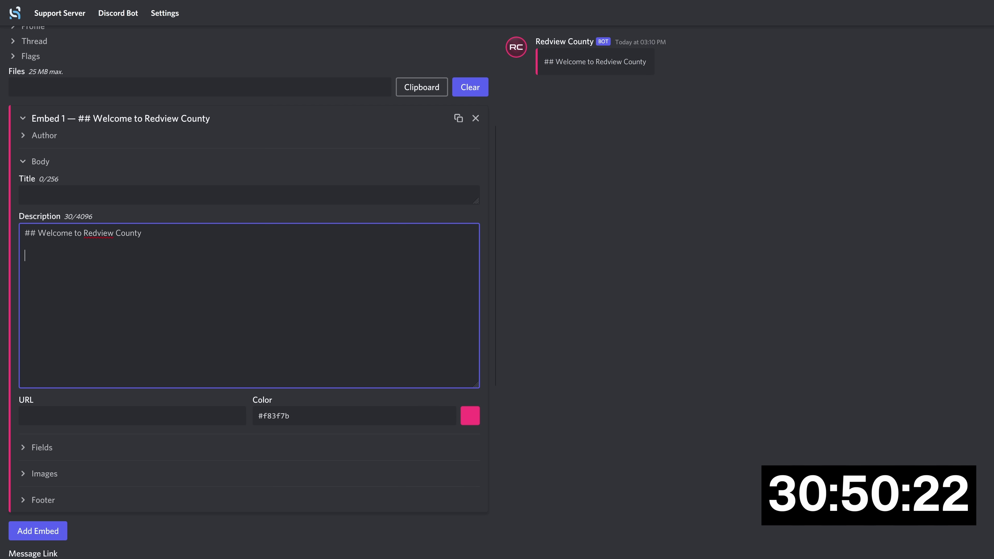
In the webhook message editor, add a welcome paragraph to the first embed beginning "Redview County is the perfect place to chill out, relax, and hangout!".
type("R")
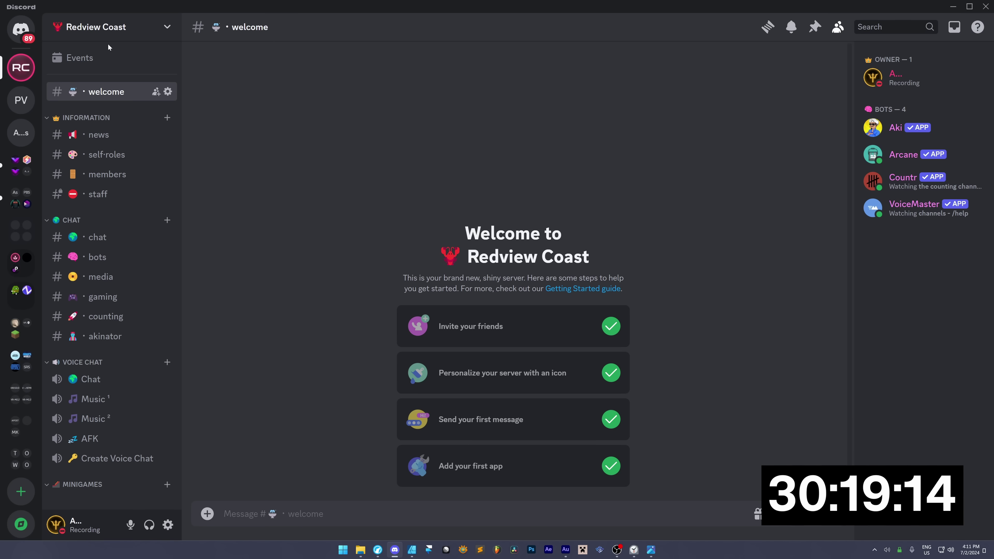
left_click(112, 36)
left_click(116, 95)
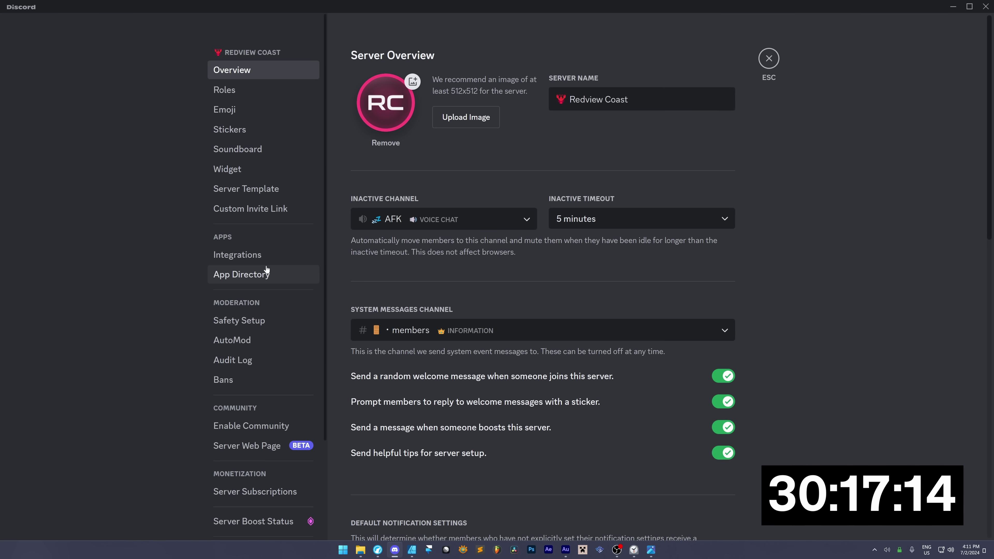
left_click(251, 425)
key("alt+Tab")
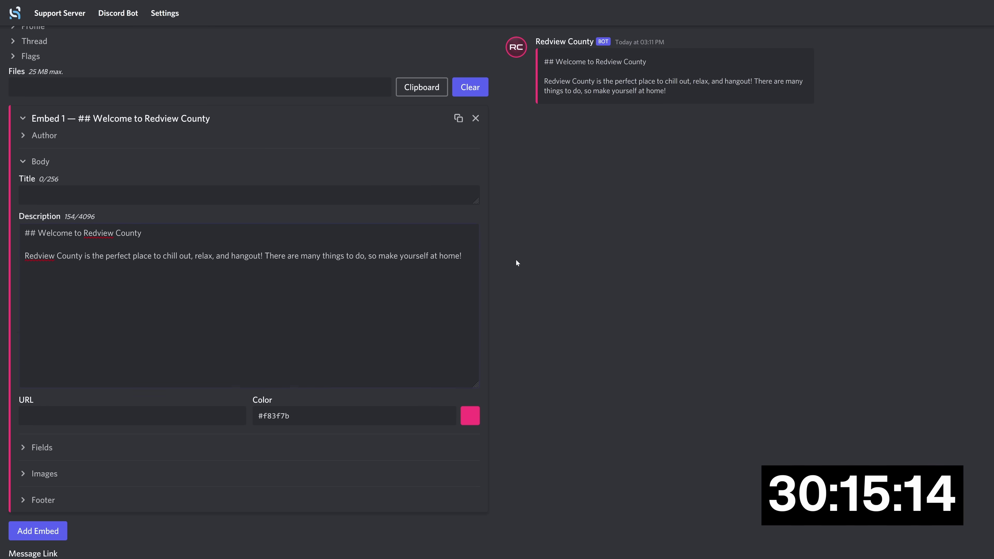
Add a second embed headed "## Rules of the server" with rules on ear distortion, spamming, correct chats and bot commands, coloured #f83f7b.
scroll(356, 215, "down", 4)
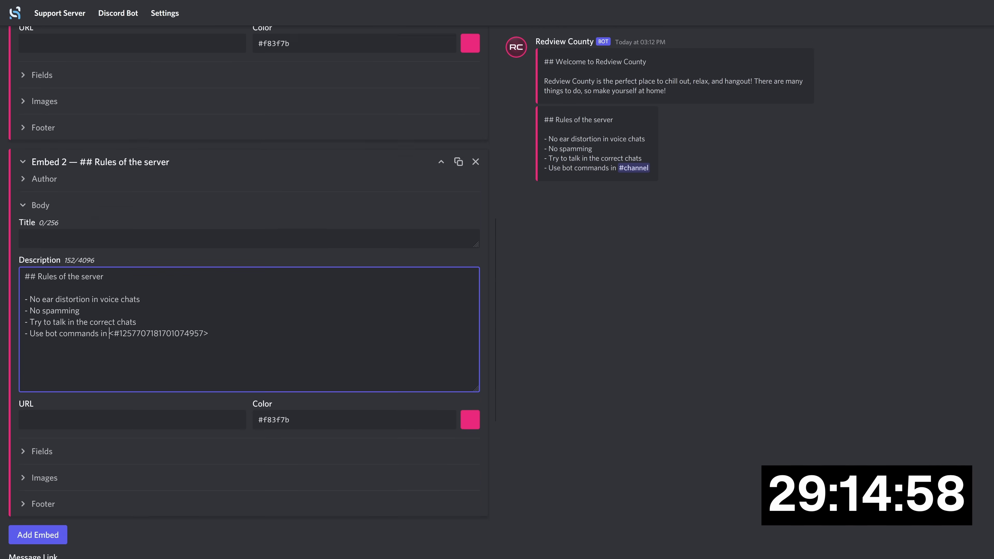
scroll(249, 289, "up", 1)
left_click(644, 118)
scroll(249, 290, "down", 1)
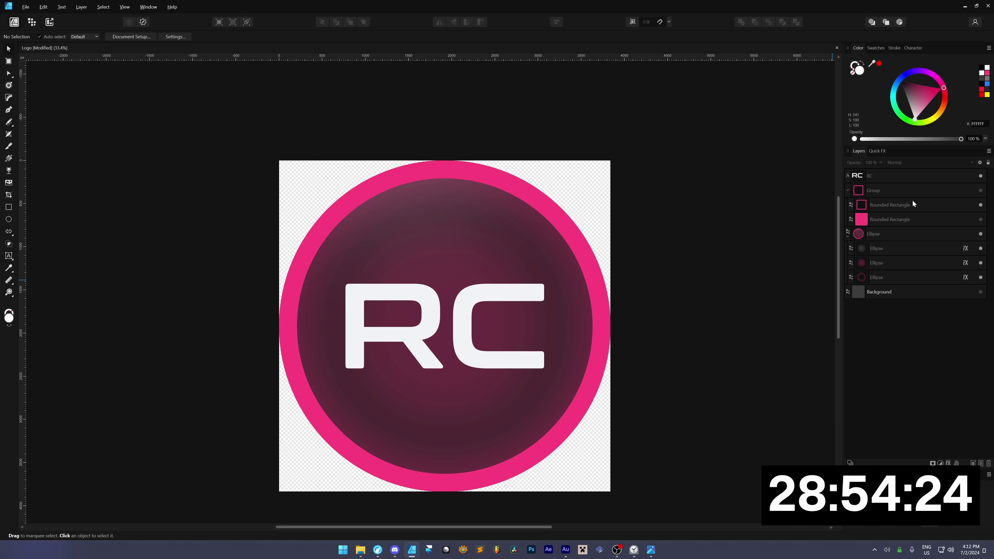
Switch to Affinity Designer and select the RC text layer in the Logo document.
left_click(896, 176)
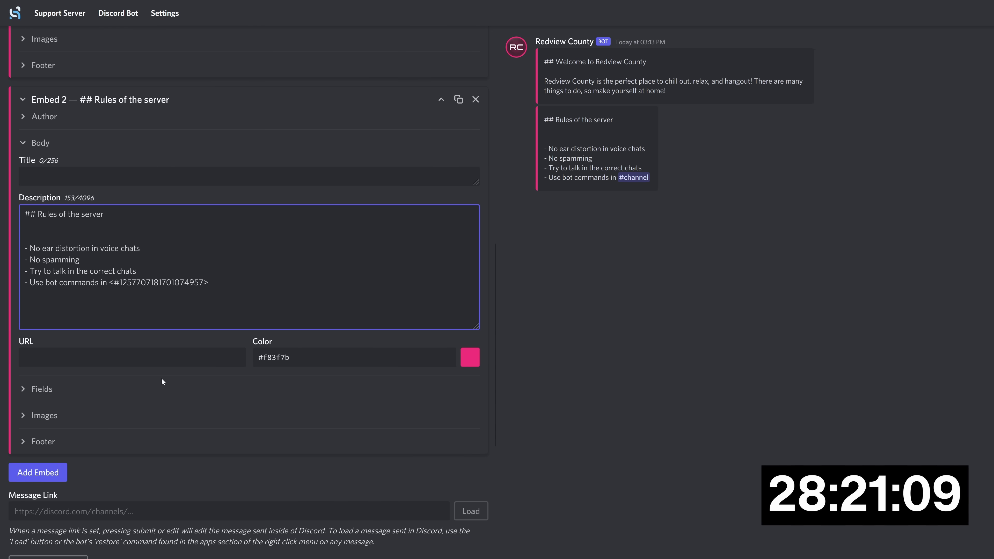
Insert the embed widener image link as the image URL of the rules embed in the webhook message editor.
left_click(157, 311)
key("ctrl+v")
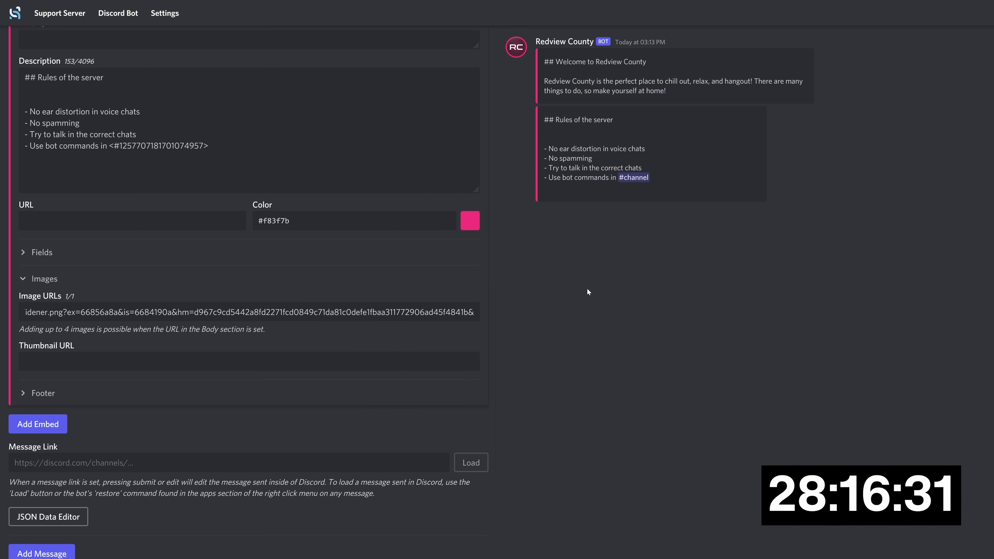
left_click(158, 320)
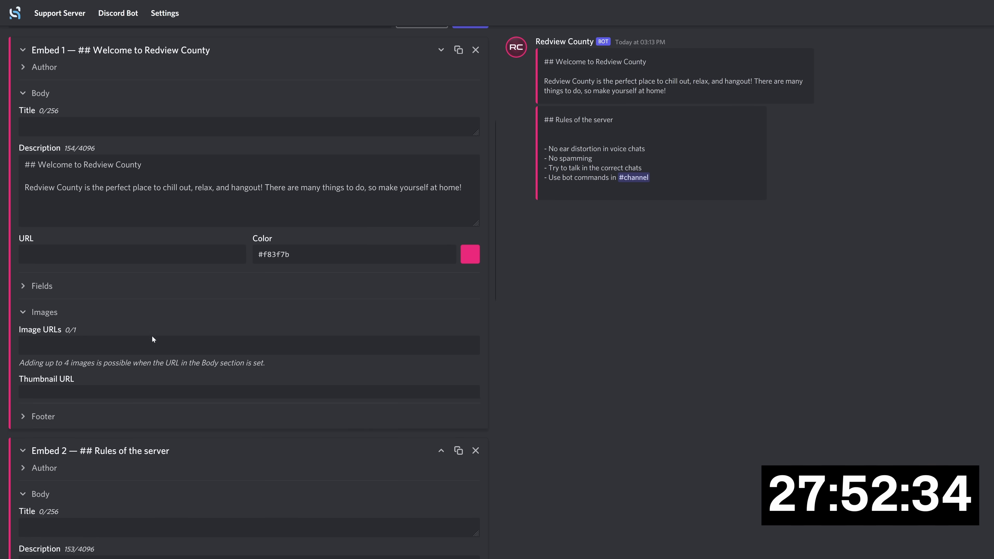
Insert the embed widener image link as the welcome embed's image URL and review both embeds.
left_click(152, 342)
key("ctrl+v")
scroll(335, 353, "up", 6)
scroll(326, 357, "down", 5)
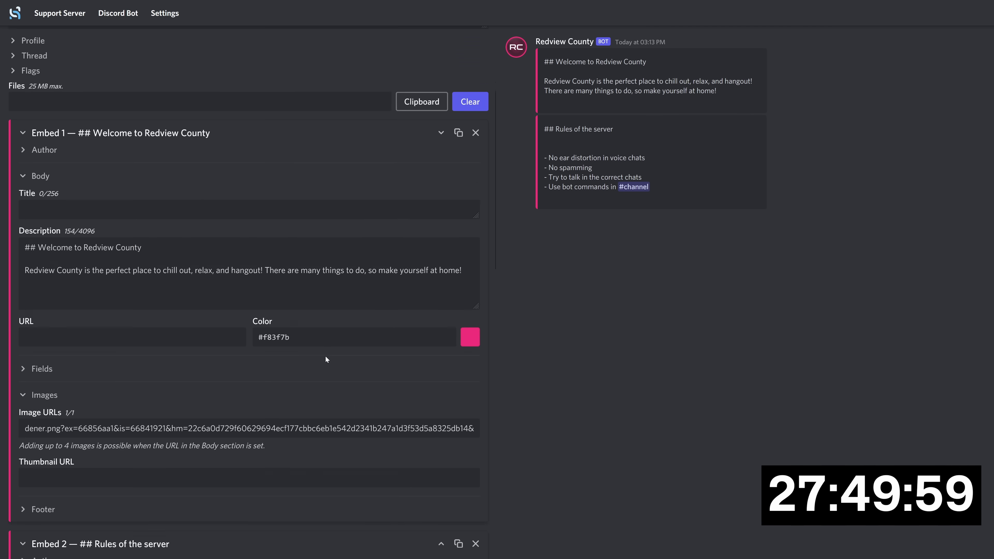
scroll(311, 361, "up", 1)
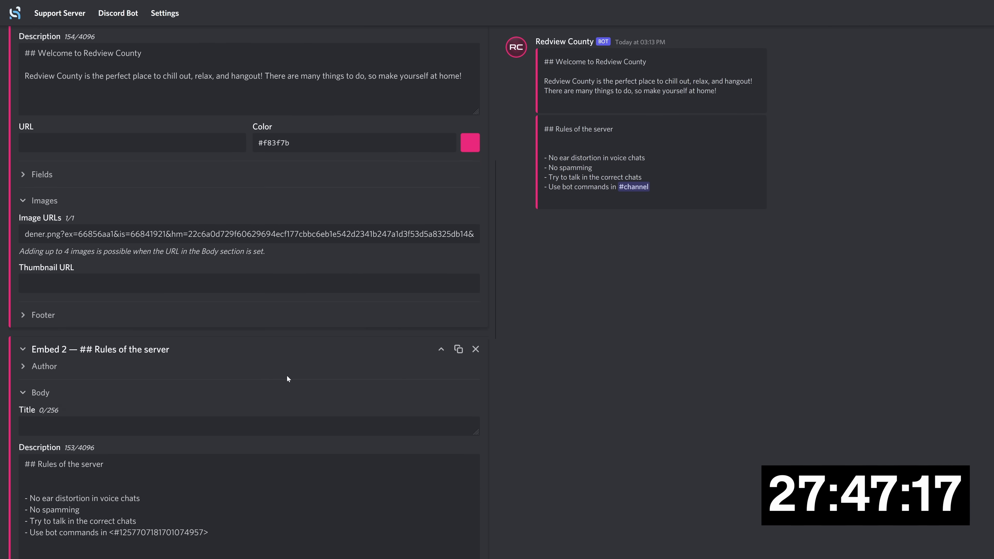
scroll(248, 294, "down", 1)
scroll(249, 293, "down", 2)
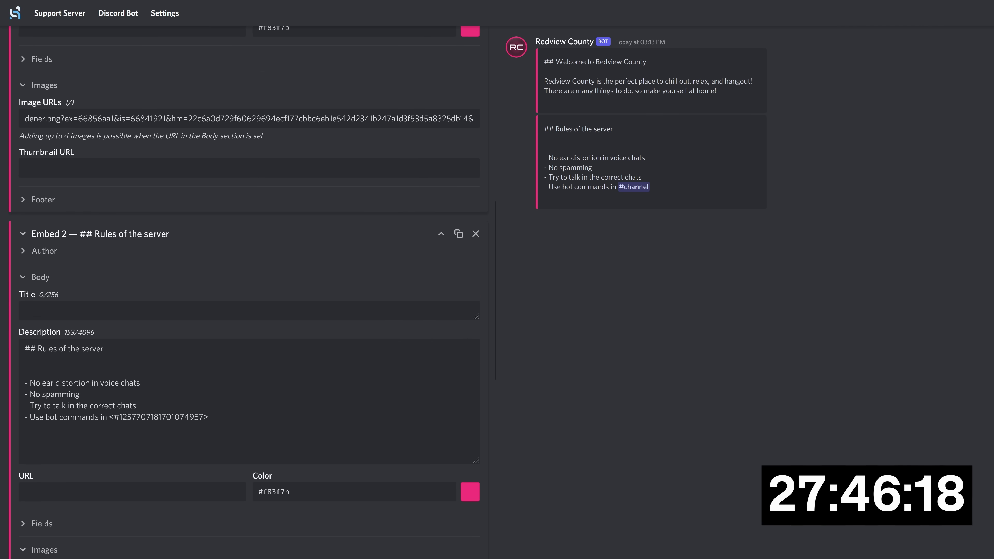
scroll(244, 292, "down", 2)
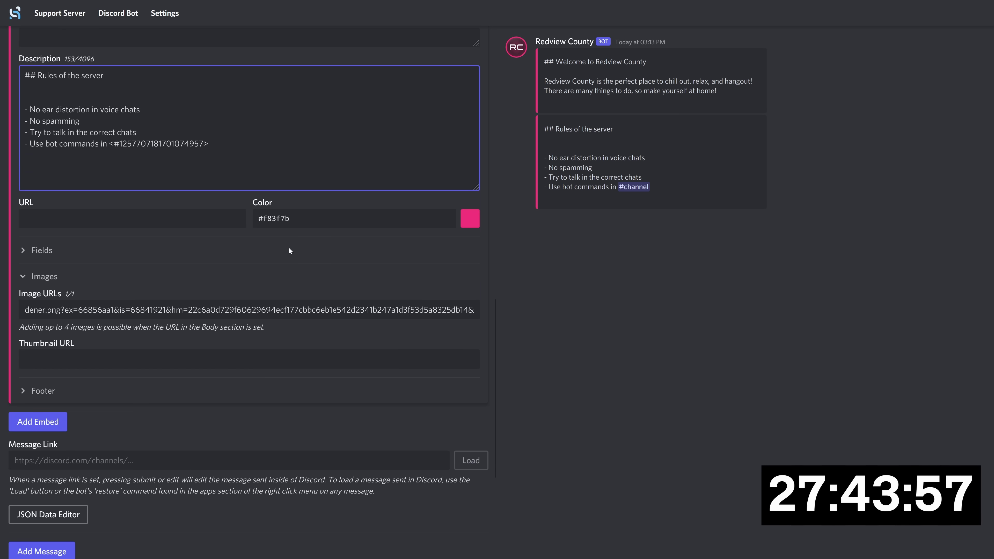
Add a third embed headed "## Server roles" in color #f83f7b, enlarge its description box and select the first copied rule's text.
left_click(294, 218)
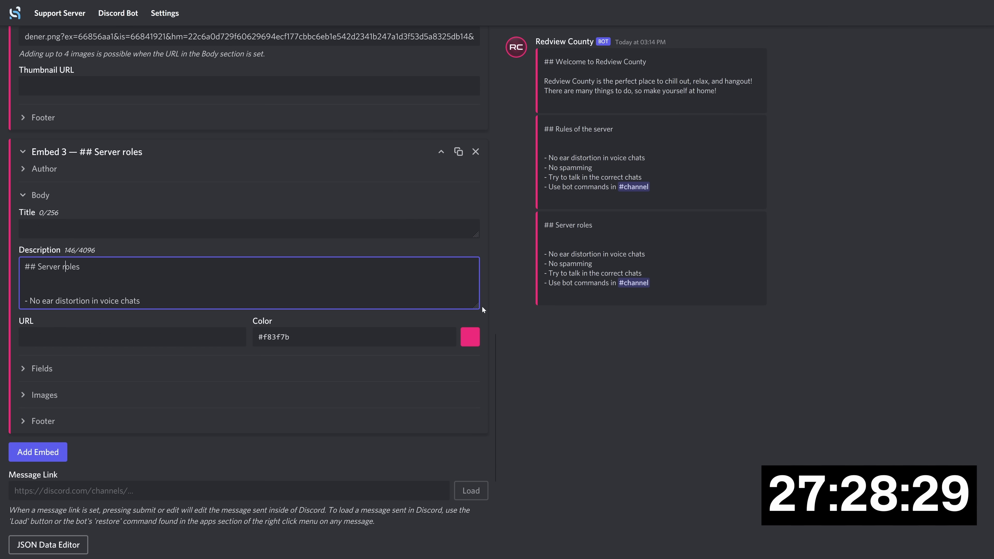
left_click_drag(482, 307, 481, 508)
left_click_drag(30, 301, 140, 301)
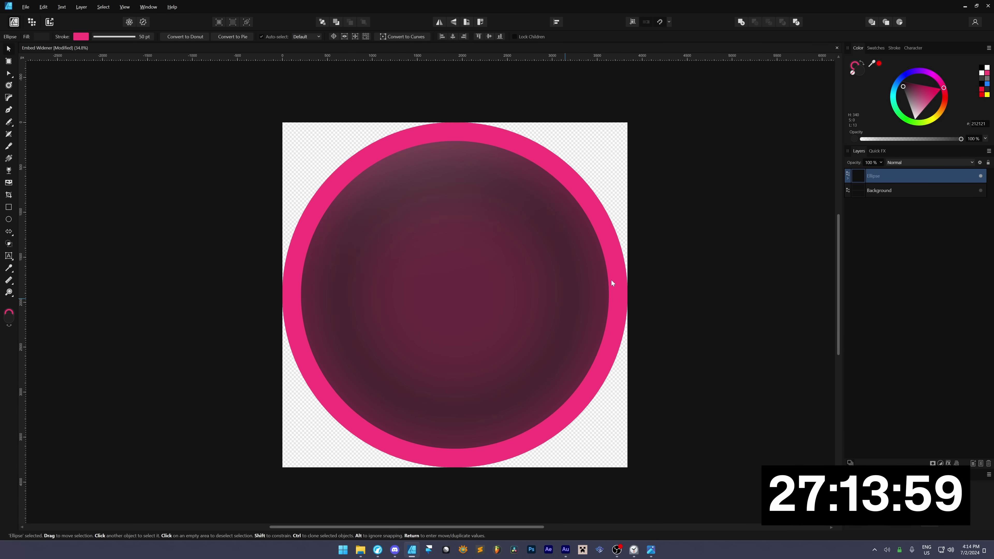
In Affinity Designer, reduce the logo artwork to a small solid pink circle and save the document as Bullet.
left_click(612, 282)
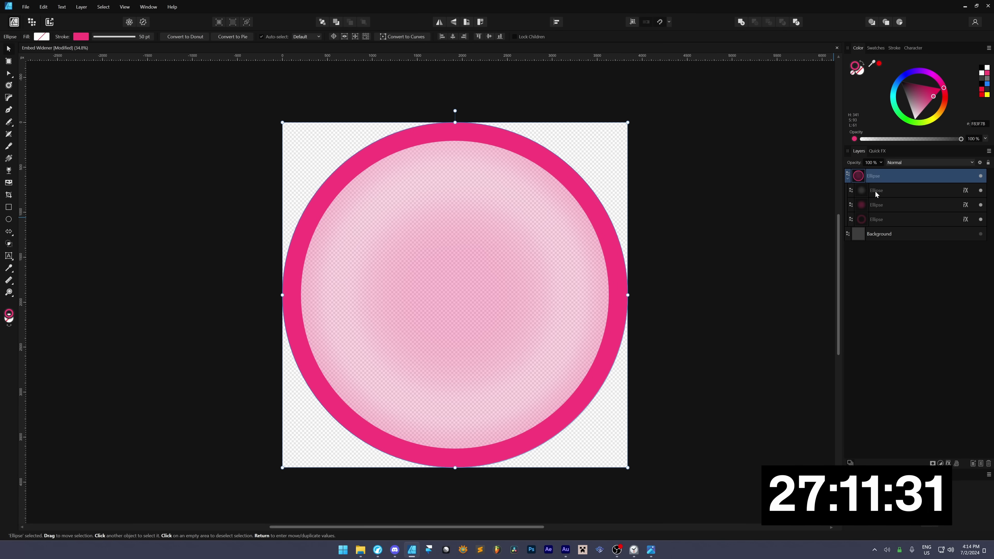
left_click(862, 64)
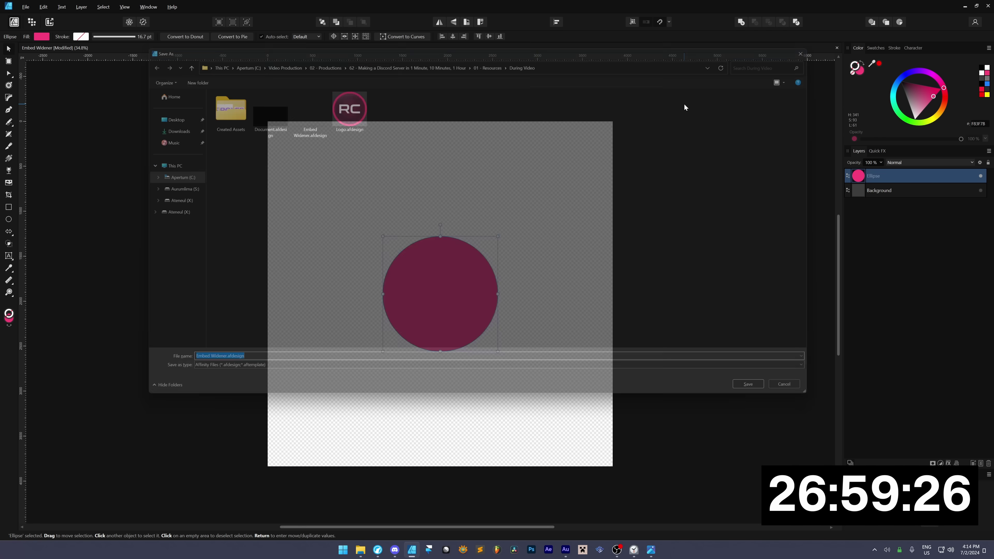
type("Bullet")
key("Return")
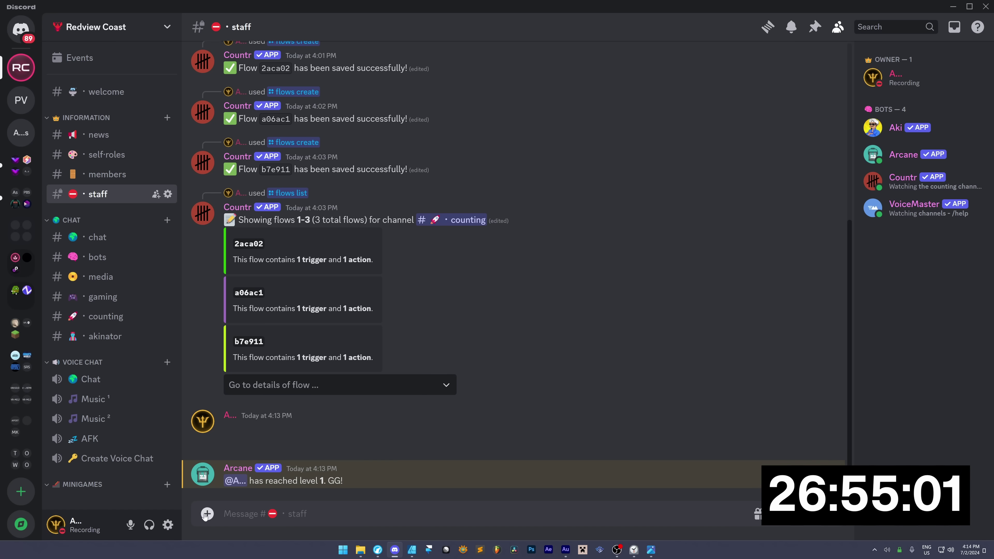
Switch to Discord's staff channel and send the Bullet.png image.
double_click(205, 515)
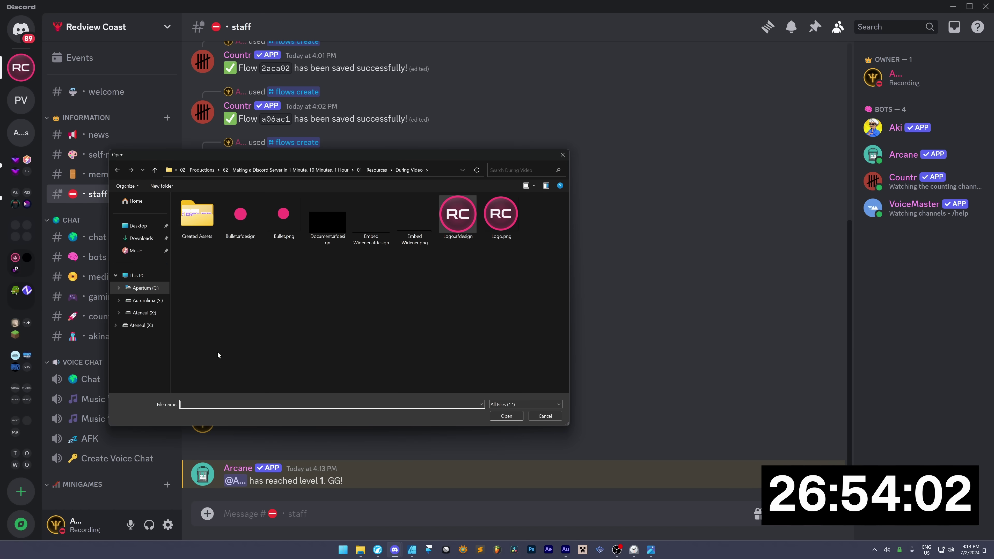
double_click(274, 217)
key("Return")
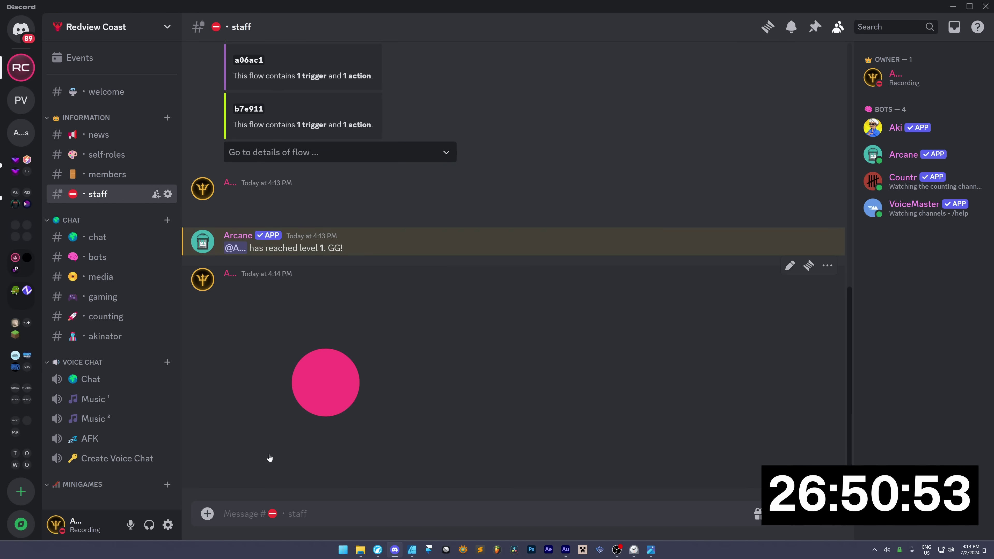
Try to replace the first rule's dash in the rules embed with the copied bullet image link, and undo it.
right_click(348, 398)
left_click(399, 473)
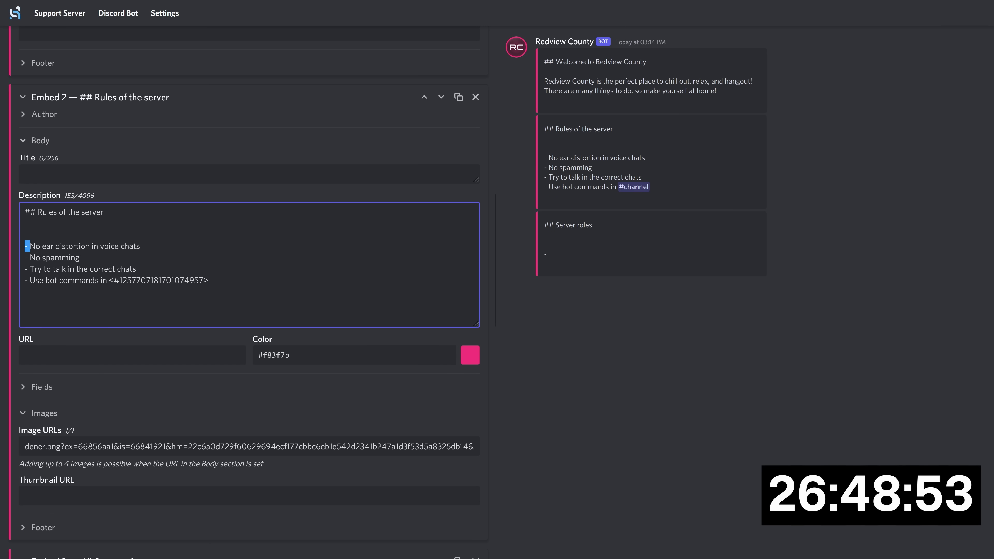
key("ctrl+v")
key("ctrl+z")
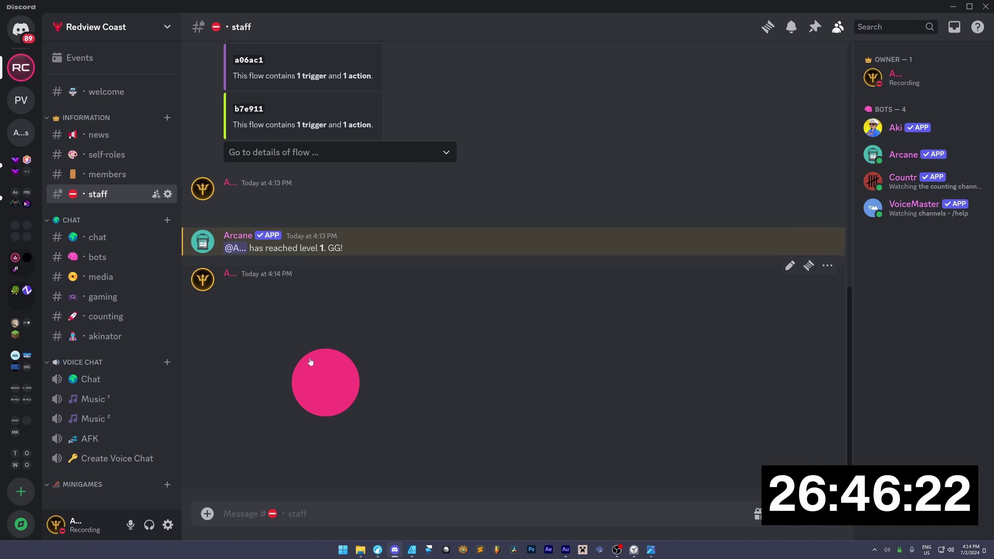
Delete the bullet image message from Discord's staff channel and upload Bullet.png as a custom server emoji.
right_click(521, 330)
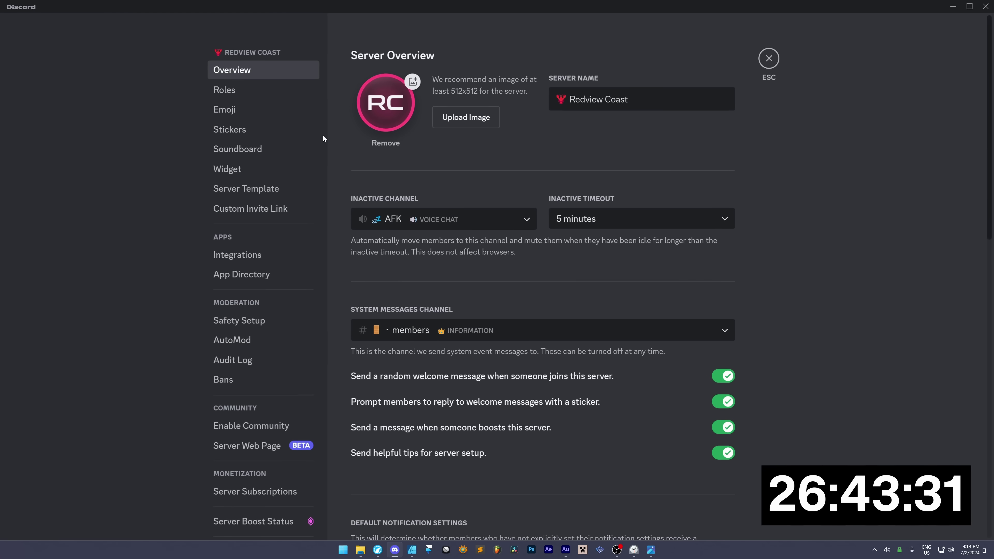
left_click(287, 115)
left_click(405, 210)
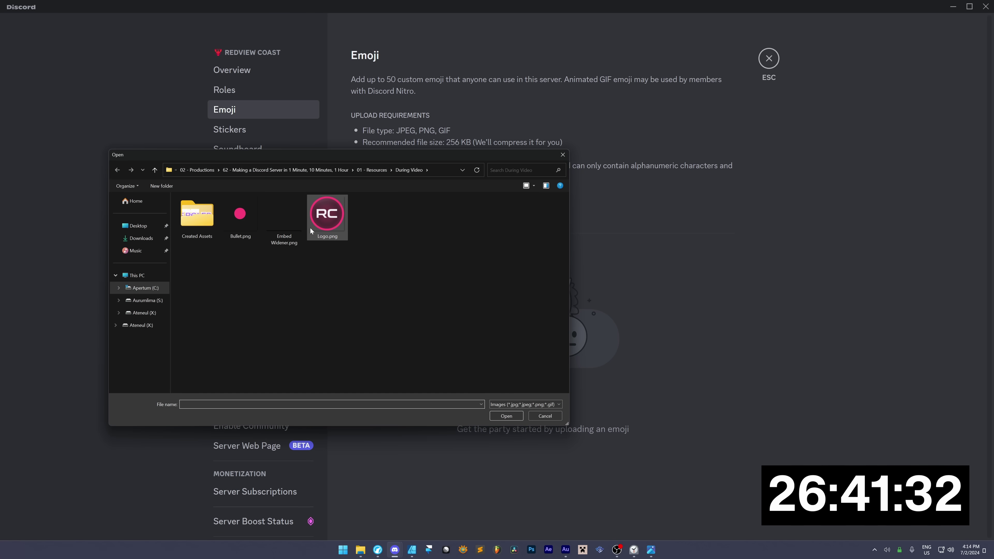
left_click(241, 224)
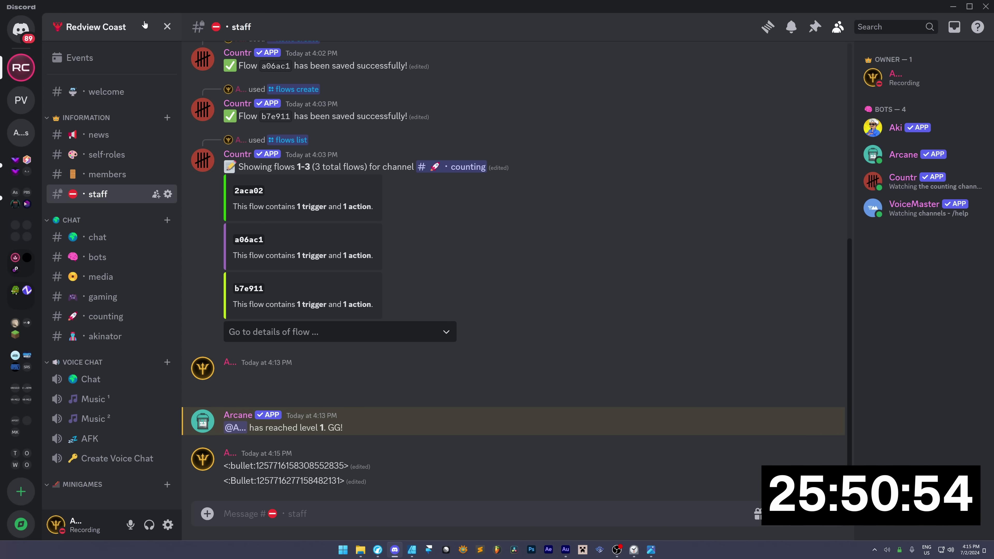
In the server's role settings, name new roles Notified about News, Notified about Giveaways and Notified about Events, and remove surplus roles.
left_click(102, 99)
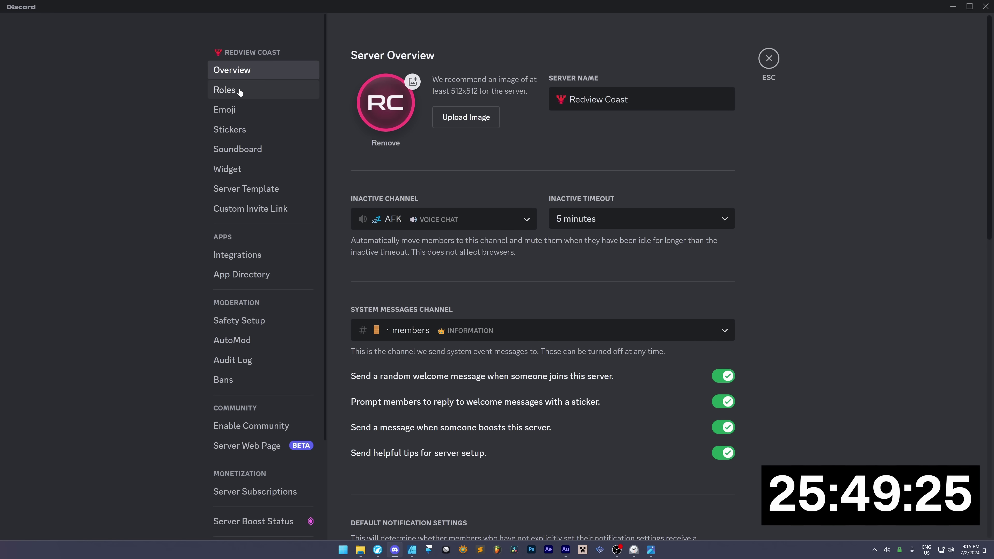
left_click(240, 91)
left_click(399, 249)
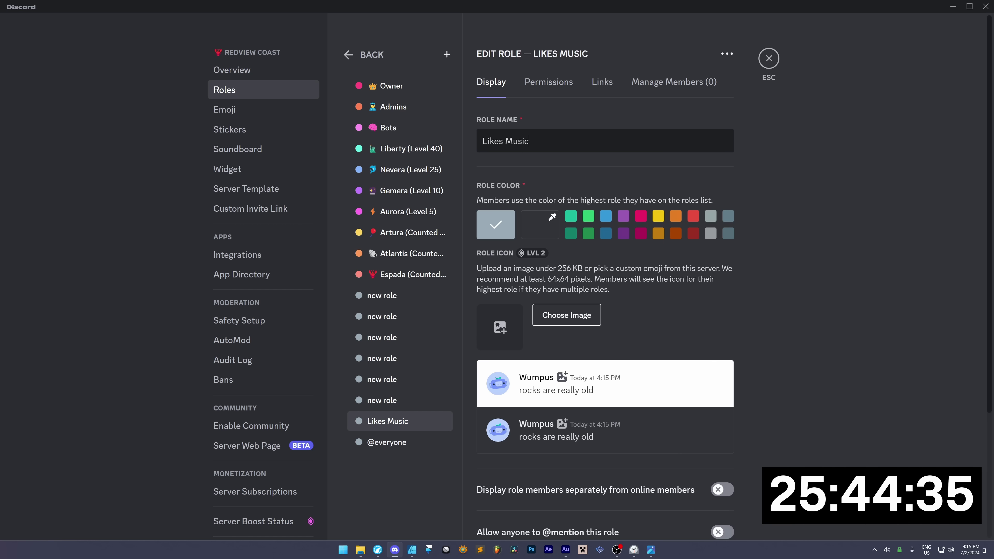
left_click(382, 295)
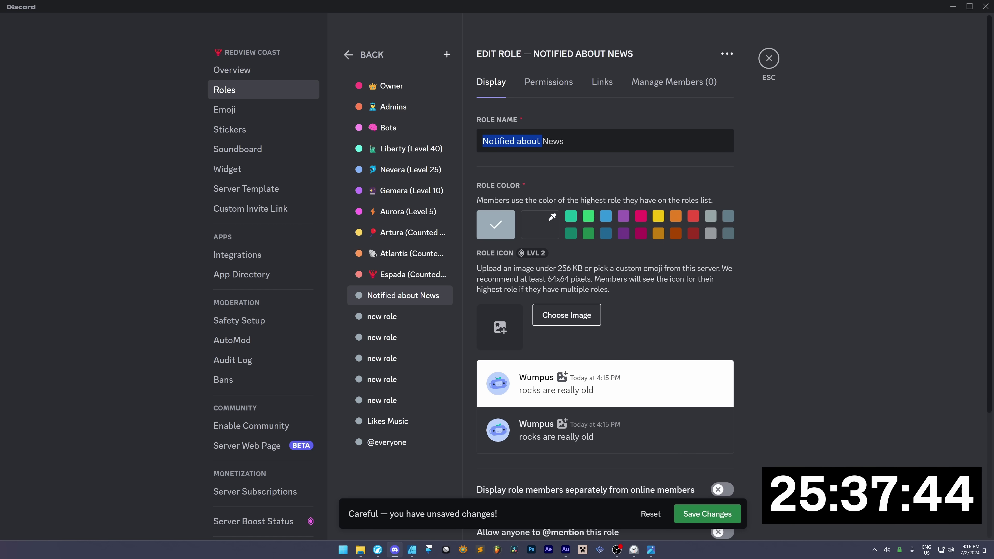
left_click(401, 322)
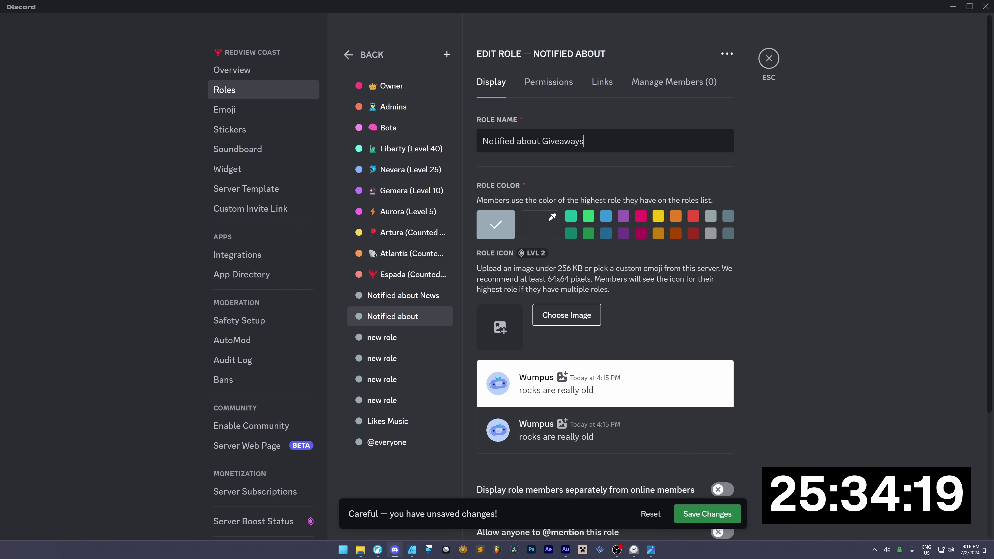
left_click(399, 337)
type("Notified about")
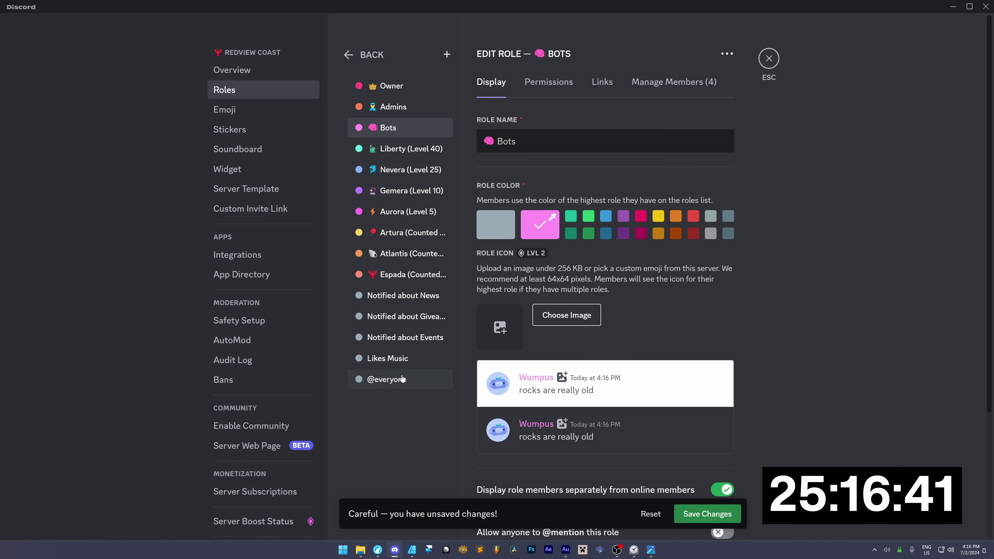
right_click(406, 364)
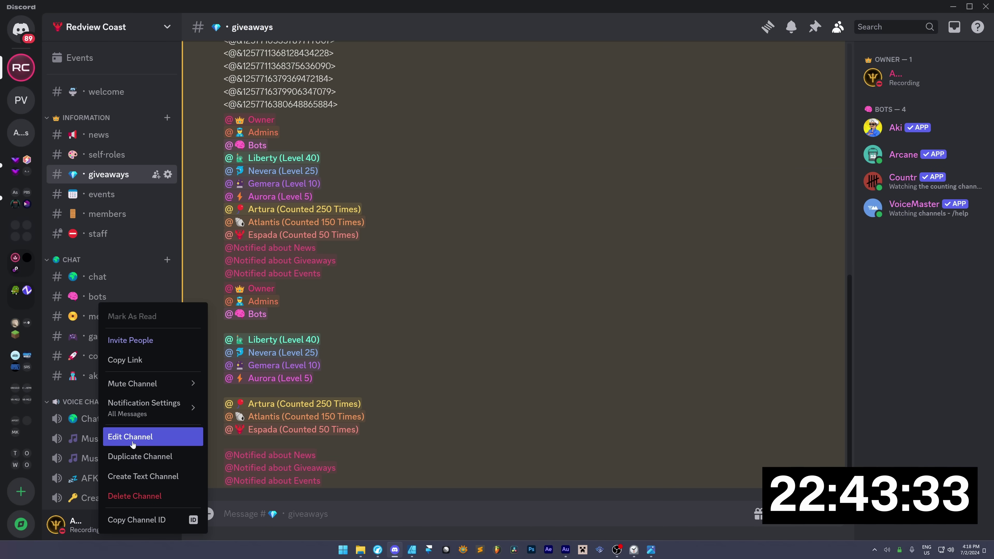
Duplicate the media channel in the Chat category as a channel named vip with a trophy emoji.
left_click(141, 456)
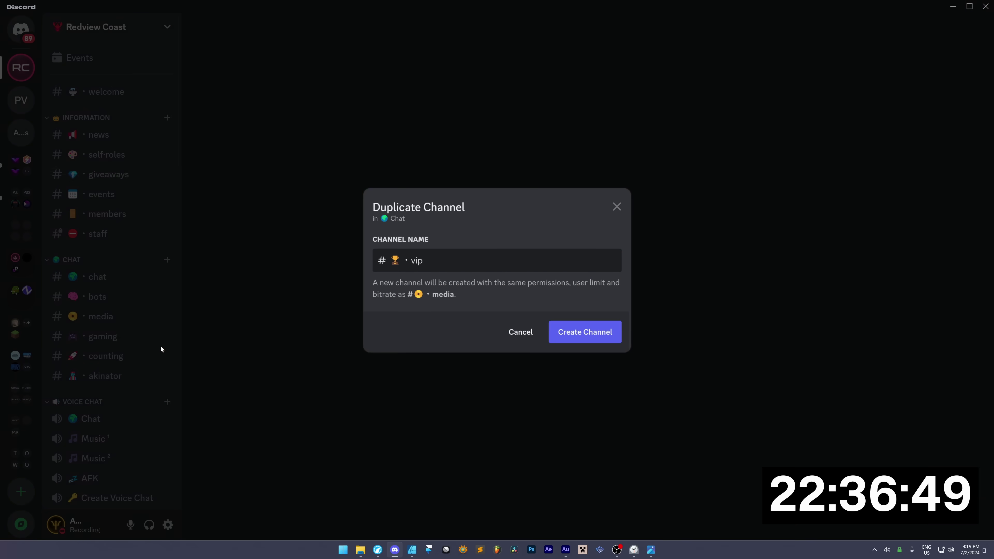
left_click(552, 304)
left_click(468, 311)
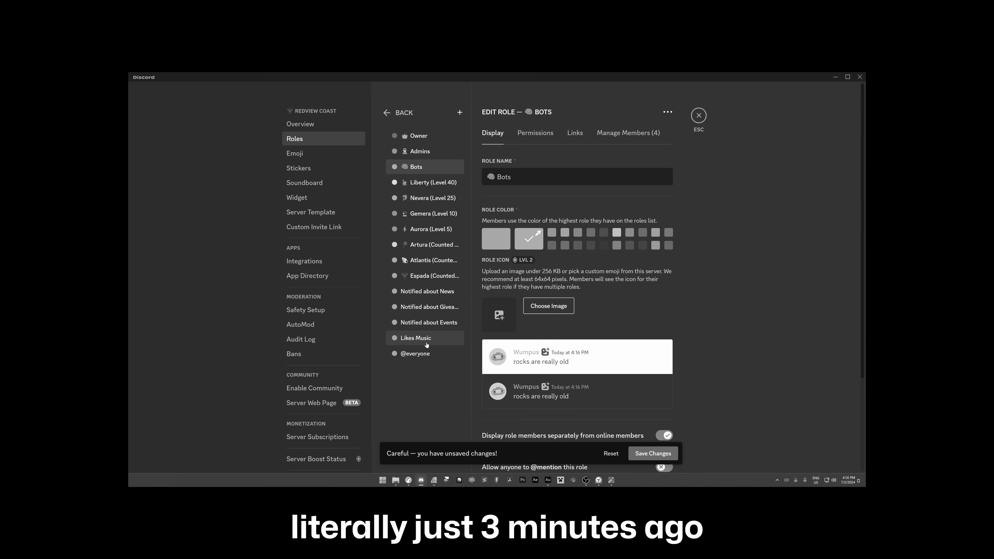
Delete the Likes Music role from the server's role list.
right_click(427, 345)
left_click(446, 382)
left_click(541, 300)
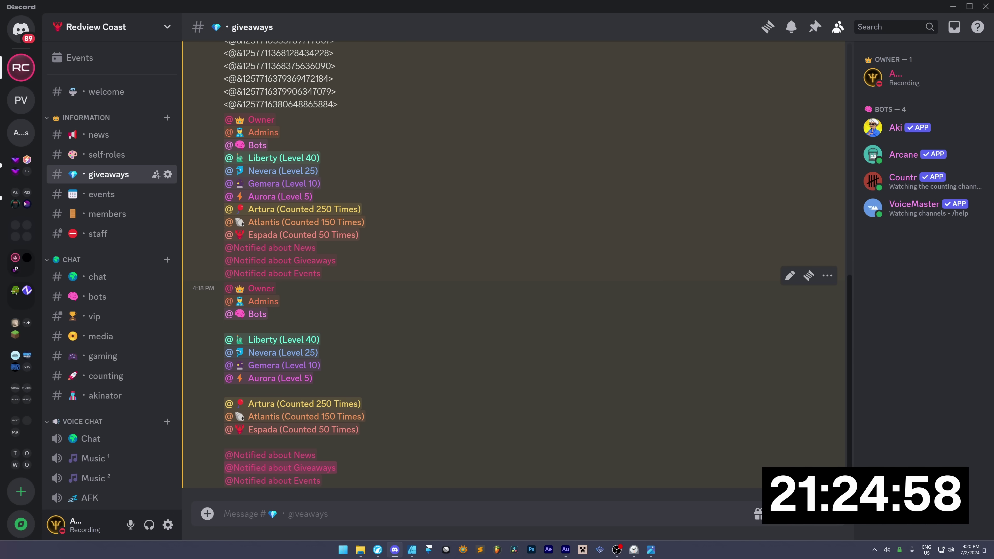
Add new self roles in the server's role settings for members' continents, such as From Asia, From Africa and From Europe.
left_click(96, 26)
left_click(125, 101)
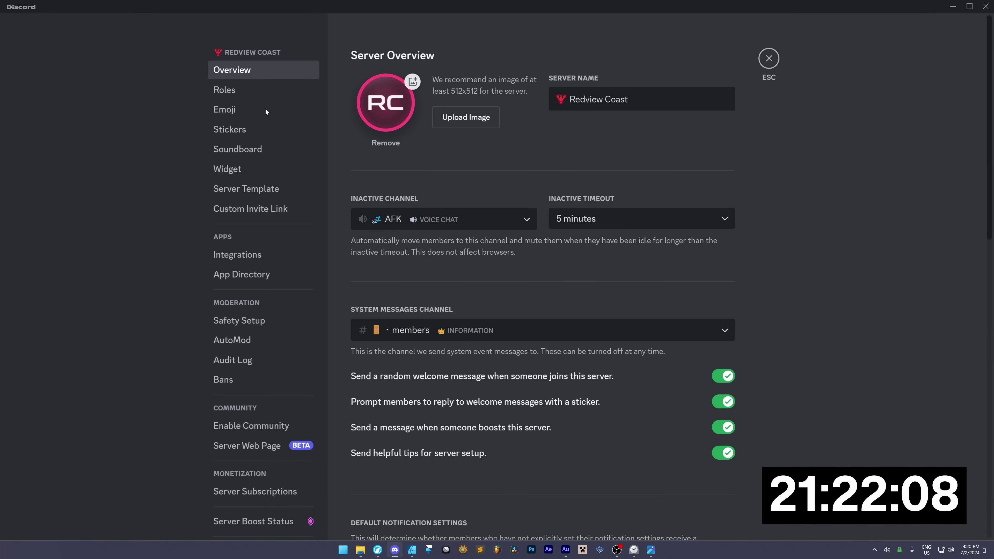
left_click(266, 91)
left_click(399, 285)
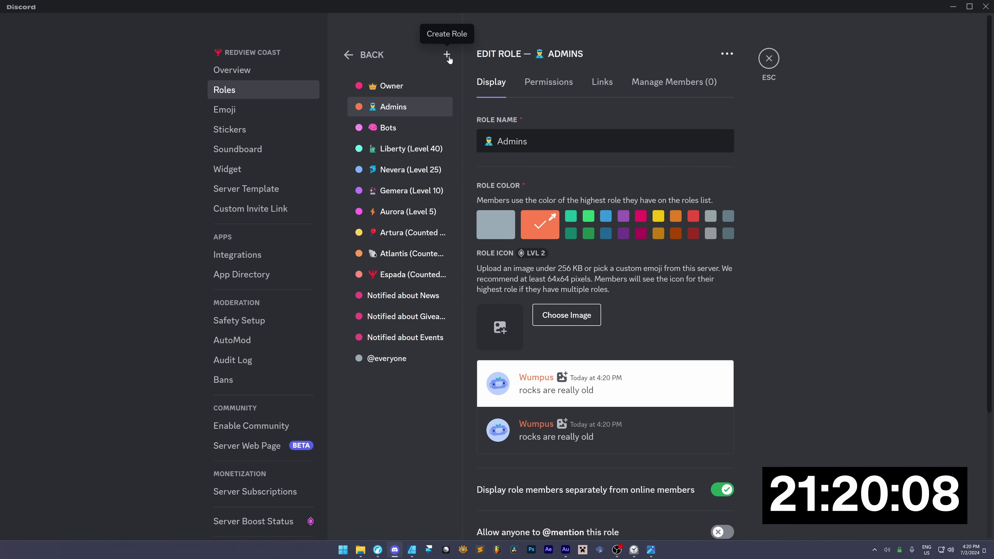
left_click(418, 401)
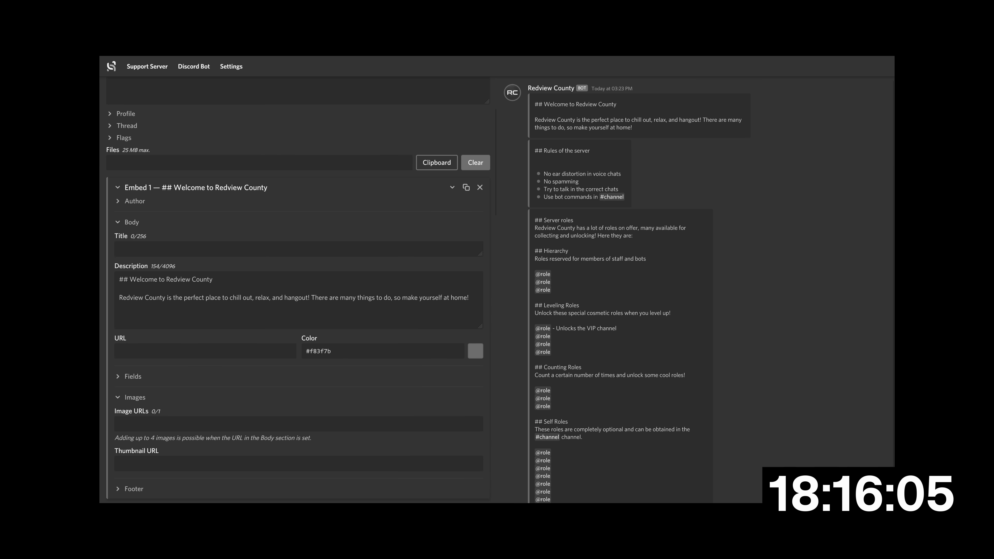
scroll(286, 276, "down", 3)
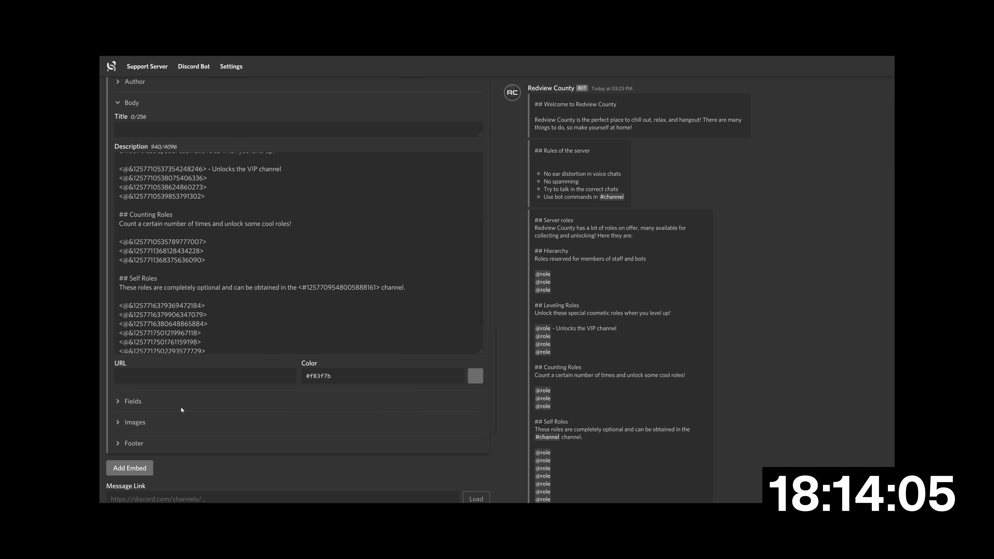
key("ctrl+a")
key("BackSpace")
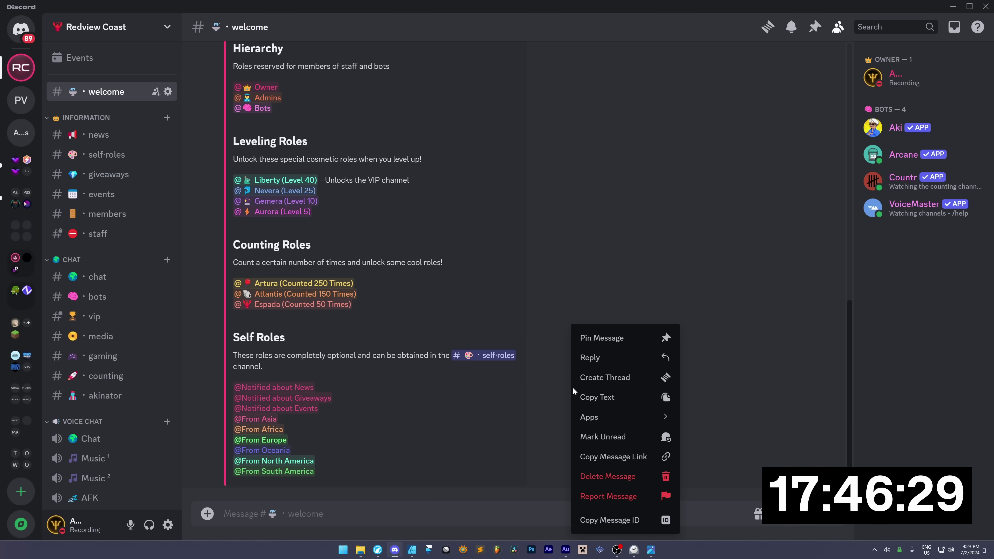
Switch to Affinity Designer, add the banner texts Redview County and Welcome, and sample the embed's pink for Welcome.
key("alt+Tab")
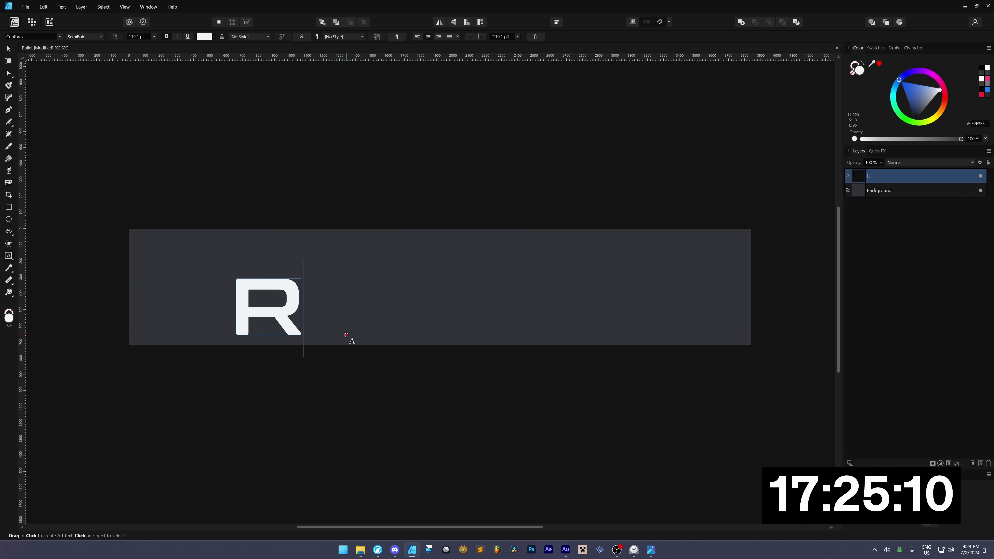
type("edview County")
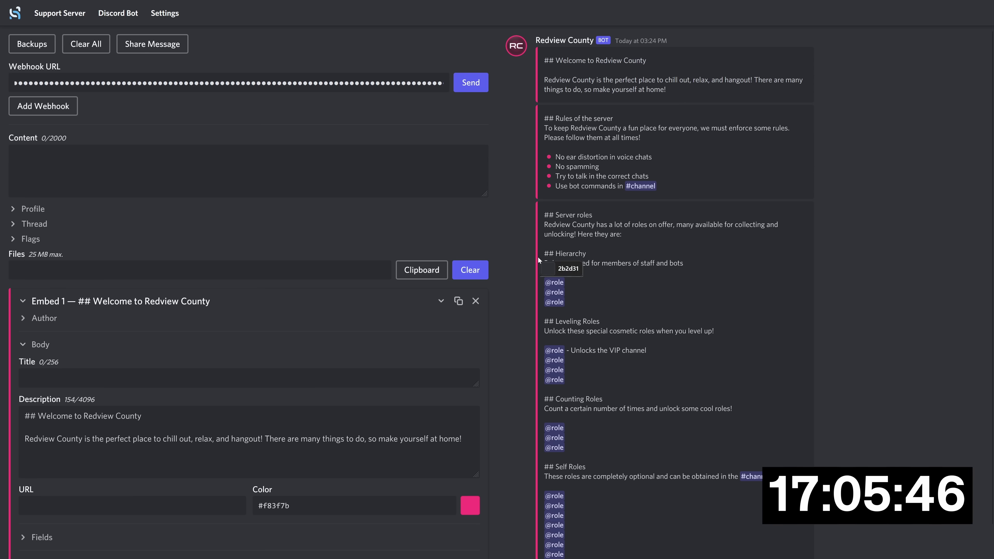
key("super+shift+c")
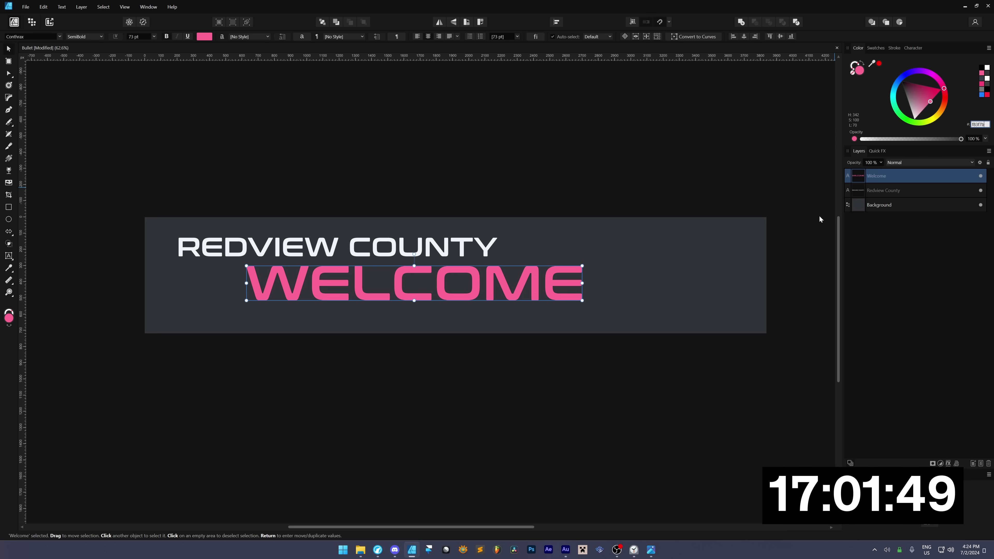
Set both banner texts to the Mona-Sans font and apply a Gaussian Blur effect to the Welcome text.
type("mona")
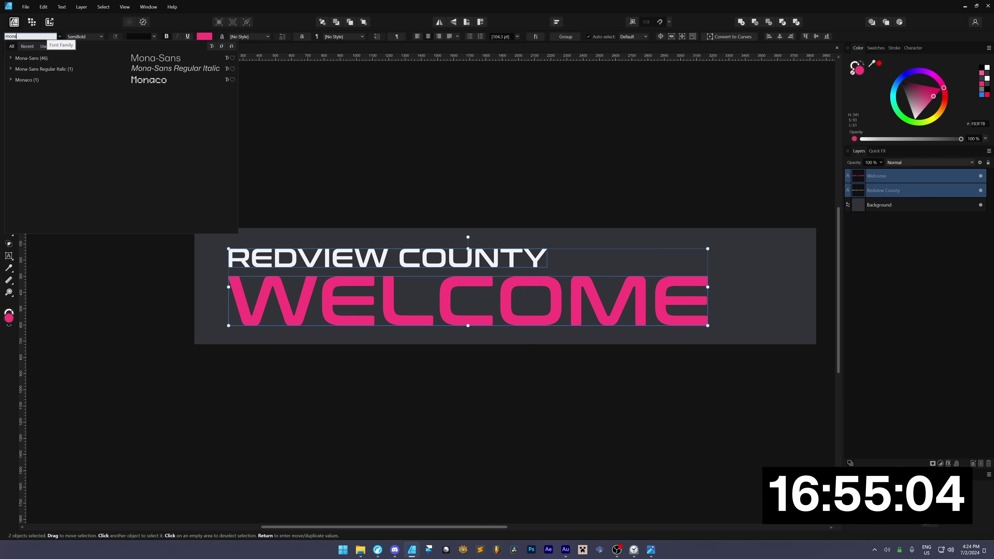
left_click_drag(479, 173, 490, 290)
left_click_drag(489, 289, 302, 246)
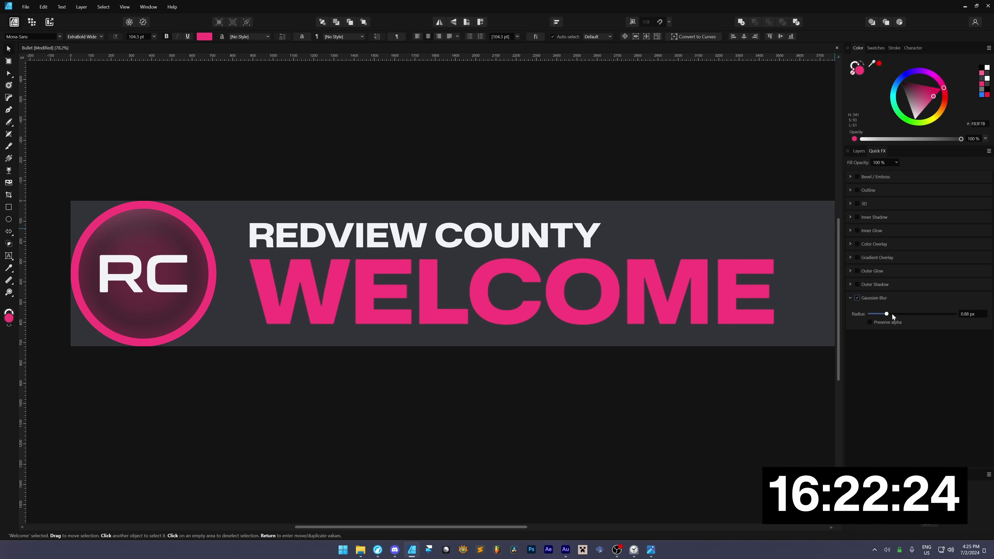
left_click_drag(912, 313, 942, 315)
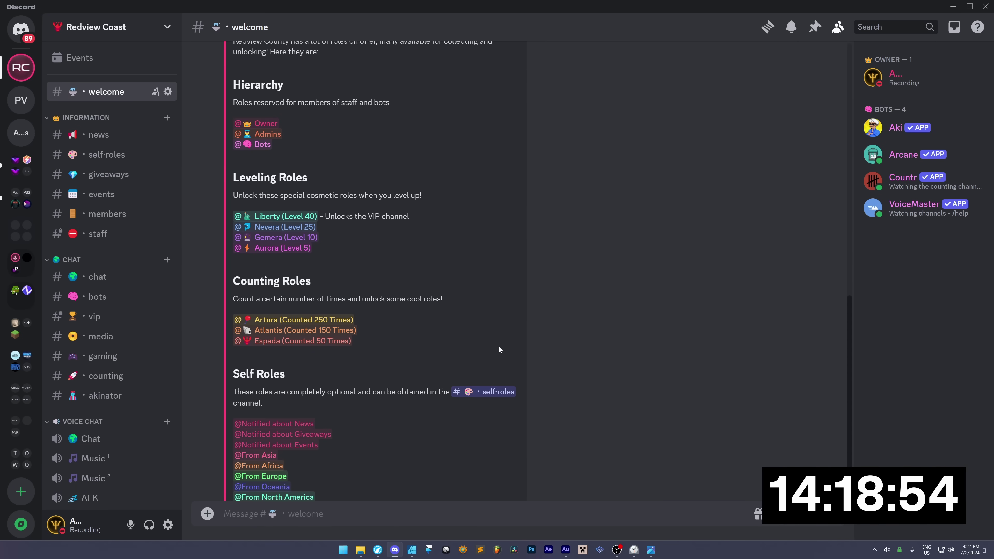
In Discord's news channel, compose a message reading "Created the server" under the heading "## Welcome to Redview Coast!".
left_click(120, 135)
left_click(119, 155)
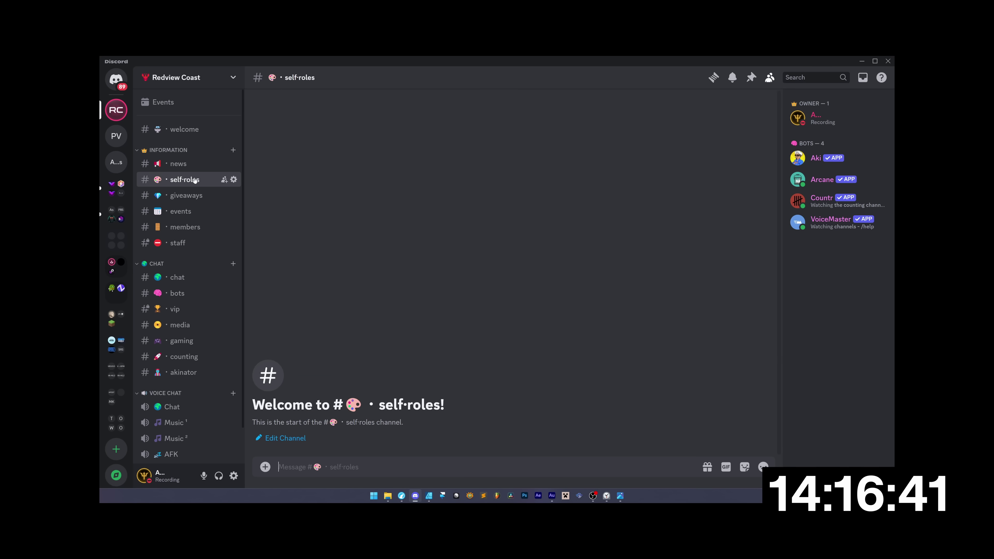
left_click(183, 165)
type("Created the s")
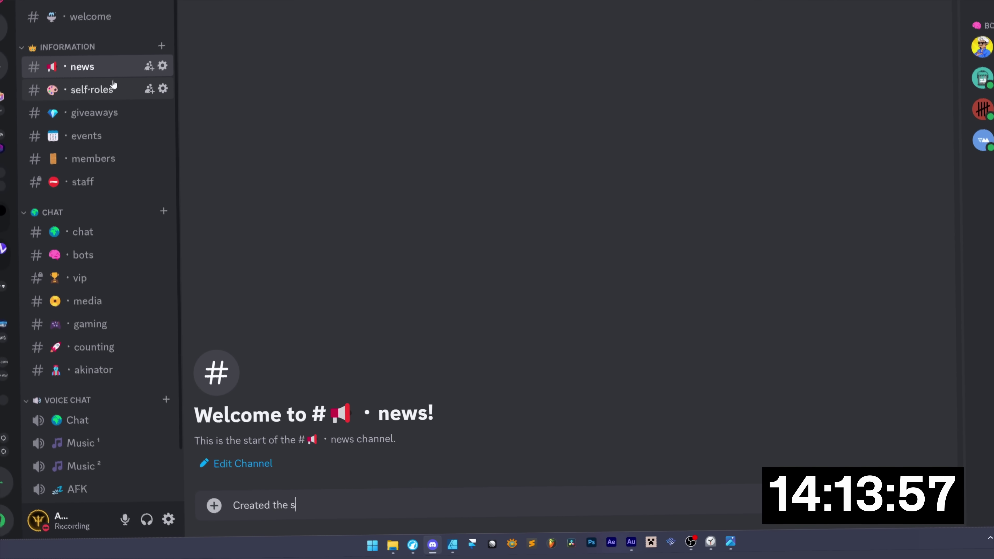
type("erver")
key("Home")
type("## Welc")
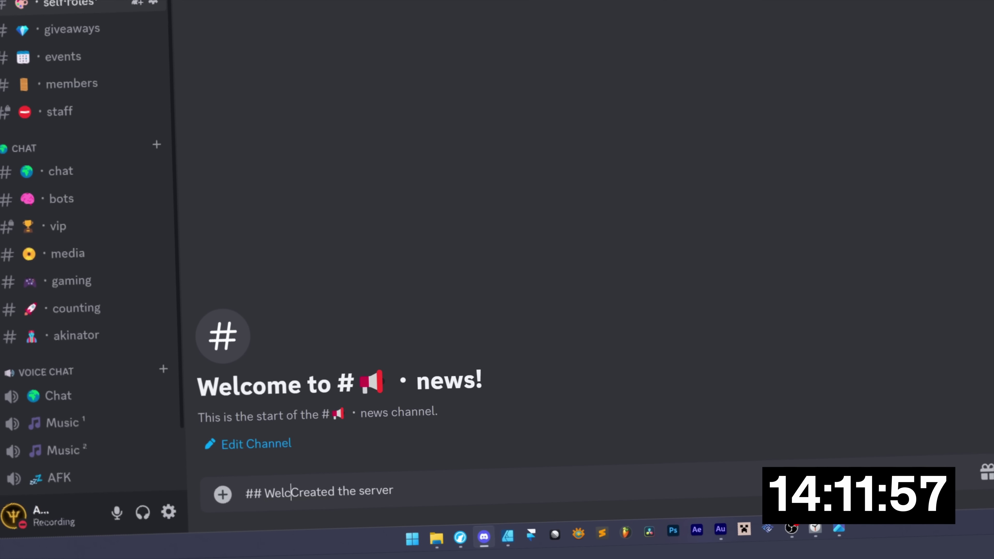
type("ome to Redview Coa")
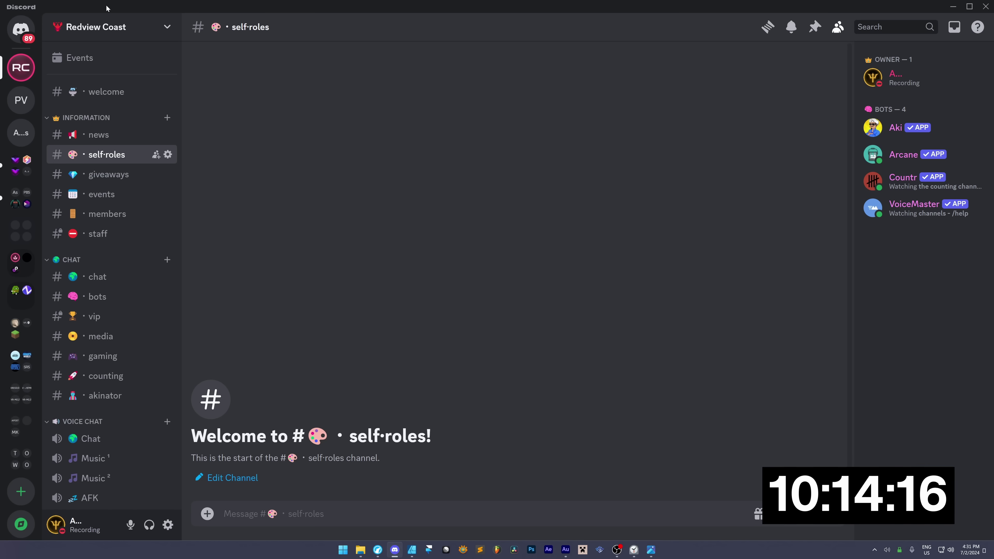
Switch to the browser, look up the Discohook Utils bot in a new tab and add it to the server.
left_click(96, 27)
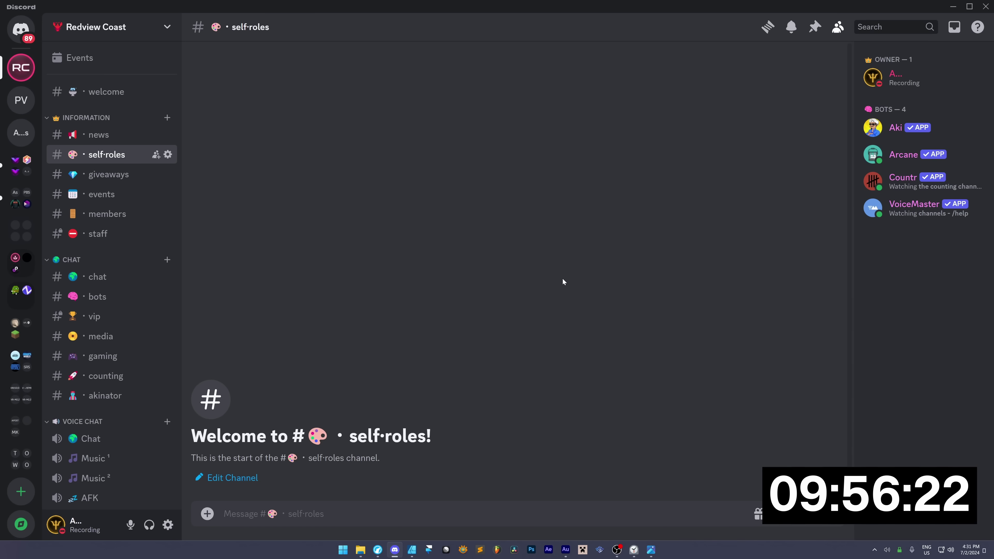
key("alt+Tab")
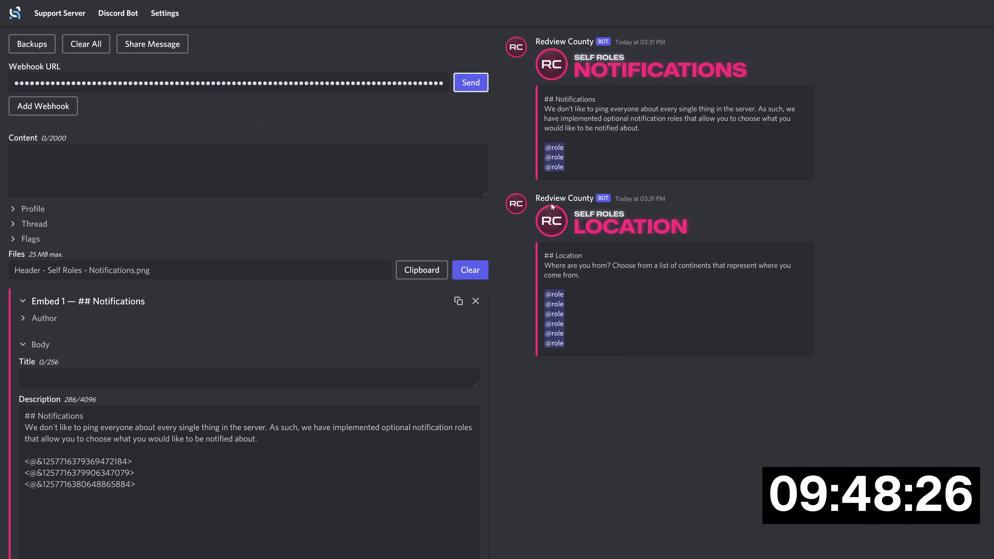
key("ctrl+t")
type("disc")
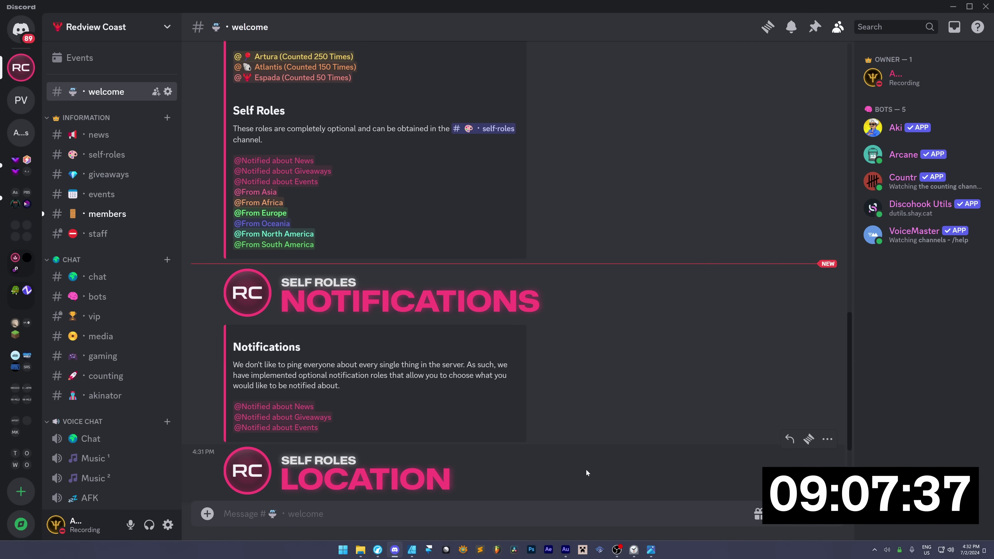
Delete the Notifications self-roles message from Discord's welcome channel and open the server settings from the self-roles channel.
right_click(576, 431)
left_click(622, 473)
left_click(107, 214)
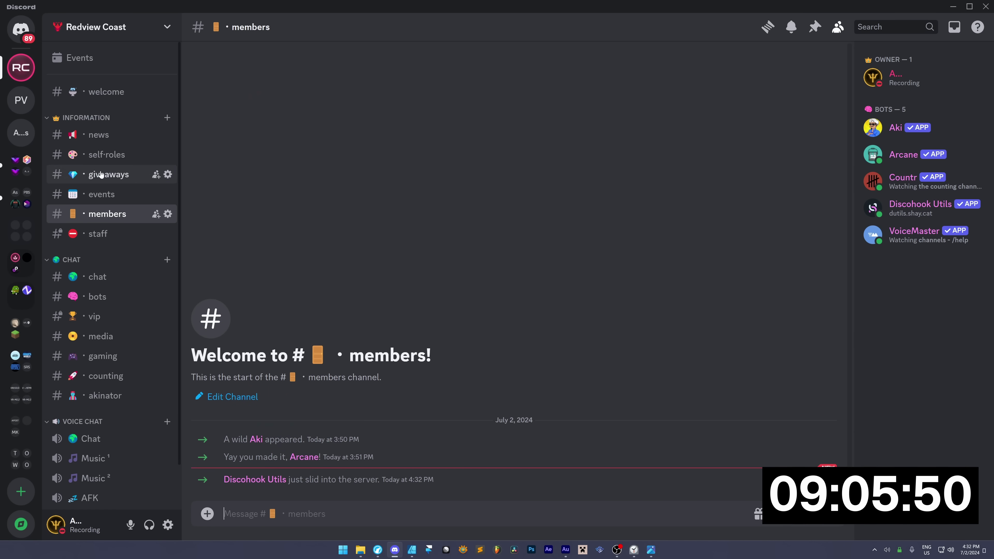
left_click(106, 154)
left_click(103, 41)
left_click(104, 101)
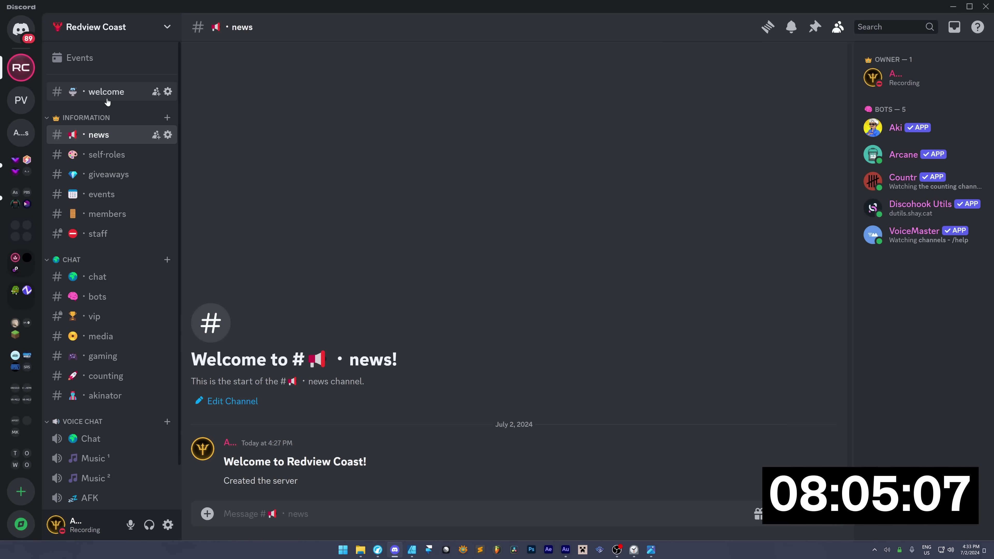
Open the welcome channel and review the posted welcome banner, rules and server roles embeds.
left_click(106, 92)
scroll(364, 246, "up", 10)
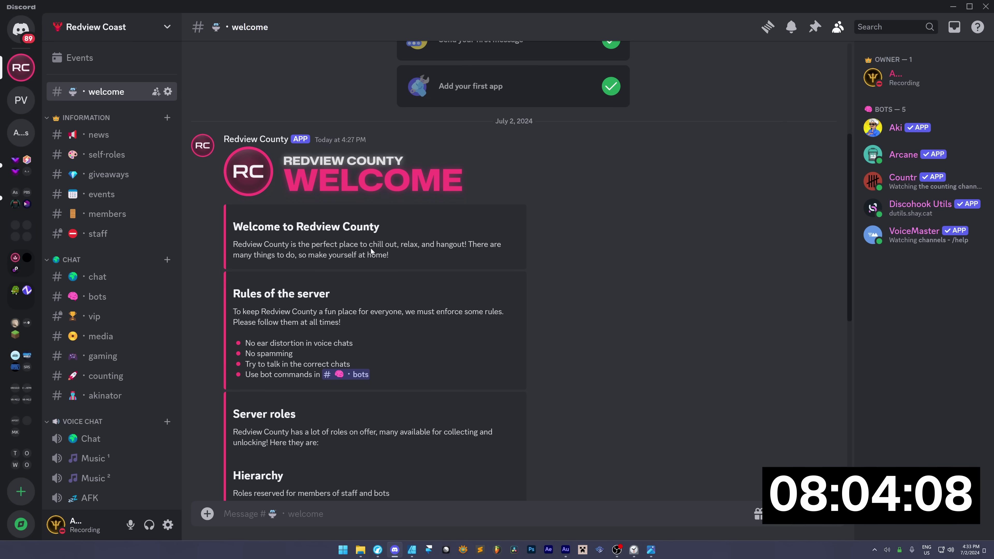
Review the Notifications and Location embeds in the self-roles channel and compare them with the welcome channel's embeds.
left_click(102, 155)
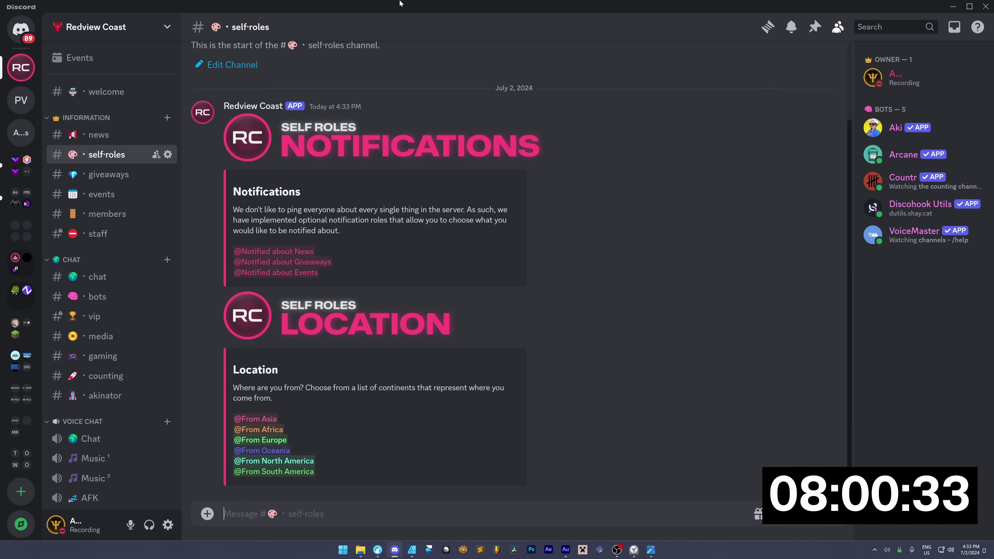
left_click(413, 549)
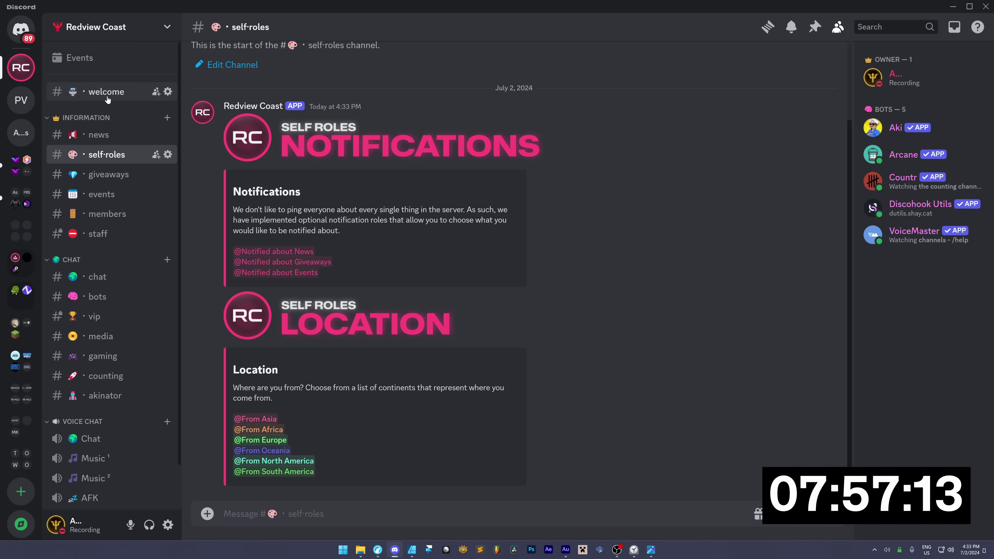
left_click(108, 92)
scroll(389, 331, "up", 5)
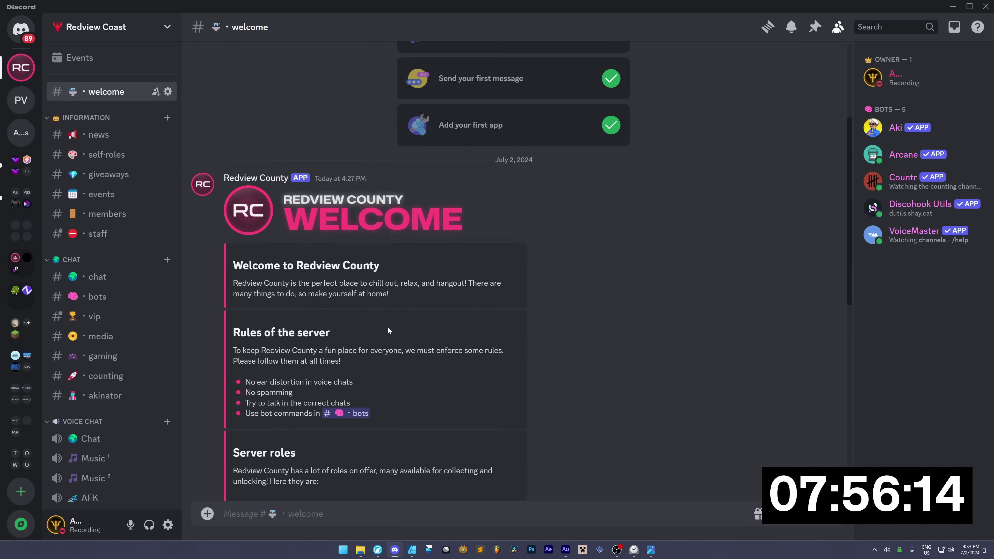
Switch to the browser and add further blank messages below the welcome message in the Redview County Discohook draft.
left_click(383, 549)
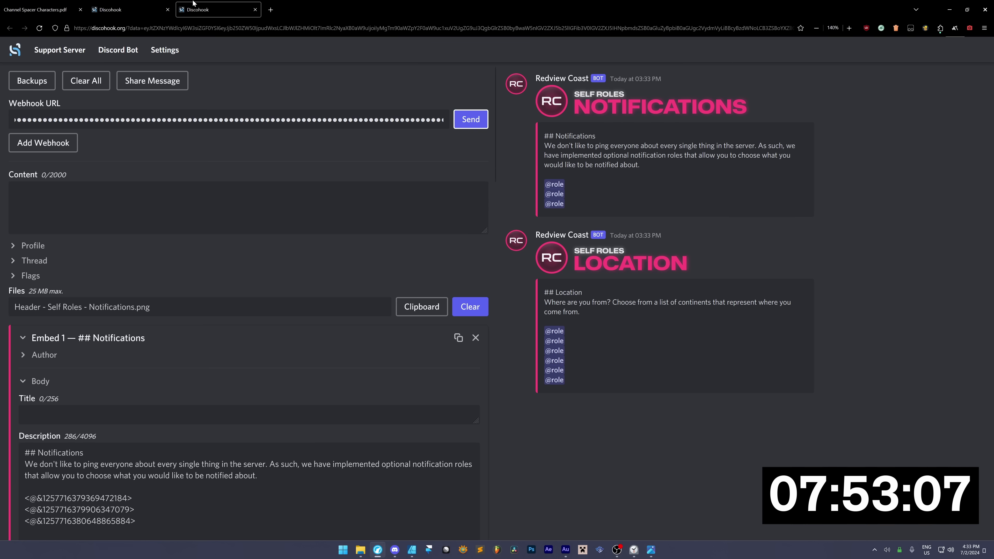
left_click(156, 7)
scroll(251, 235, "up", 6)
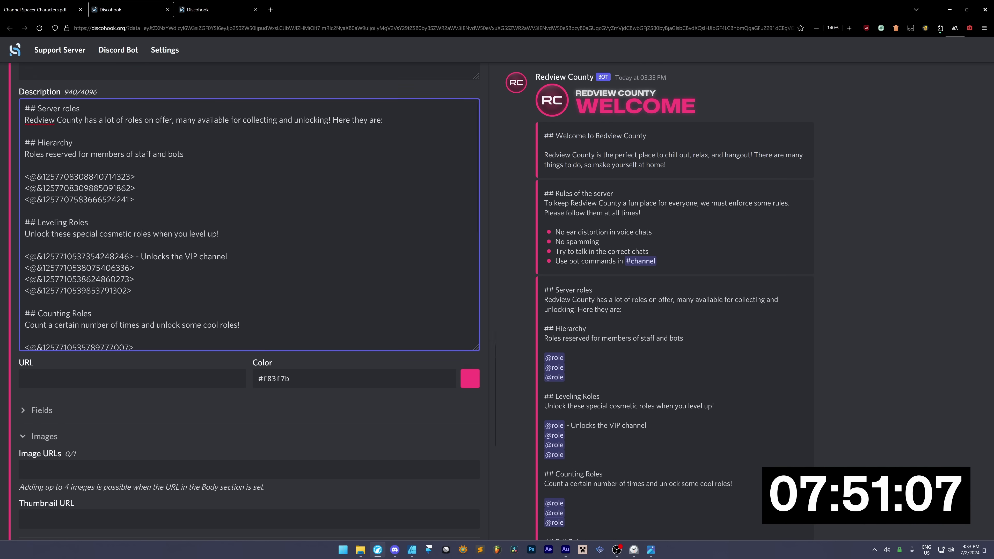
scroll(478, 358, "down", 10)
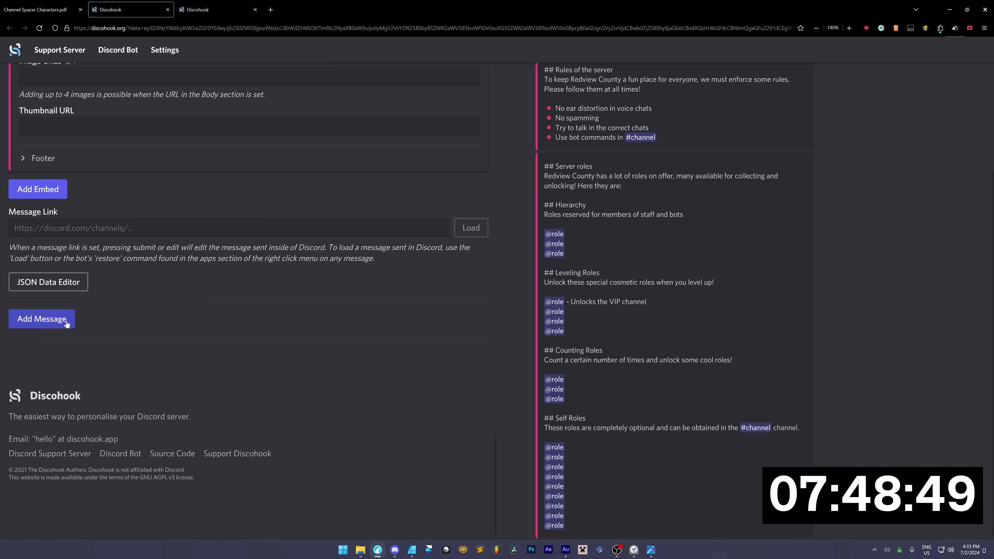
left_click(66, 321)
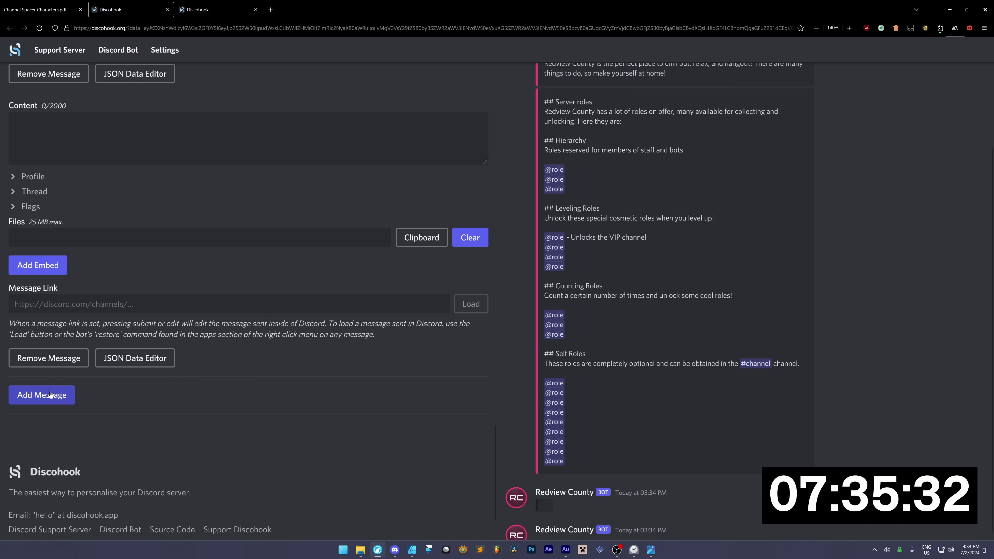
double_click(50, 395)
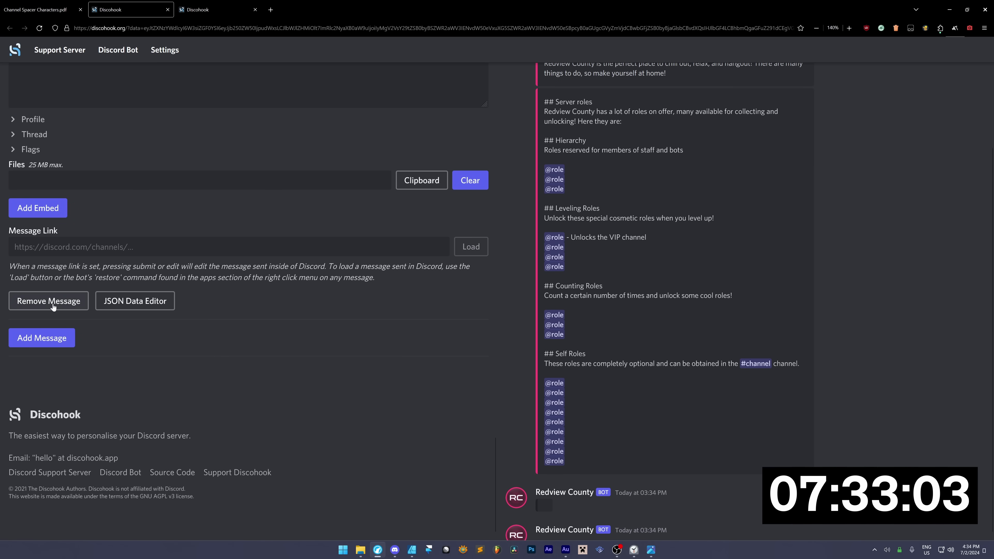
Add an embed to each new message and put the "## Rules of the server" and "## Server roles" texts into them.
left_click(37, 208)
left_click(42, 337)
scroll(234, 313, "down", 5)
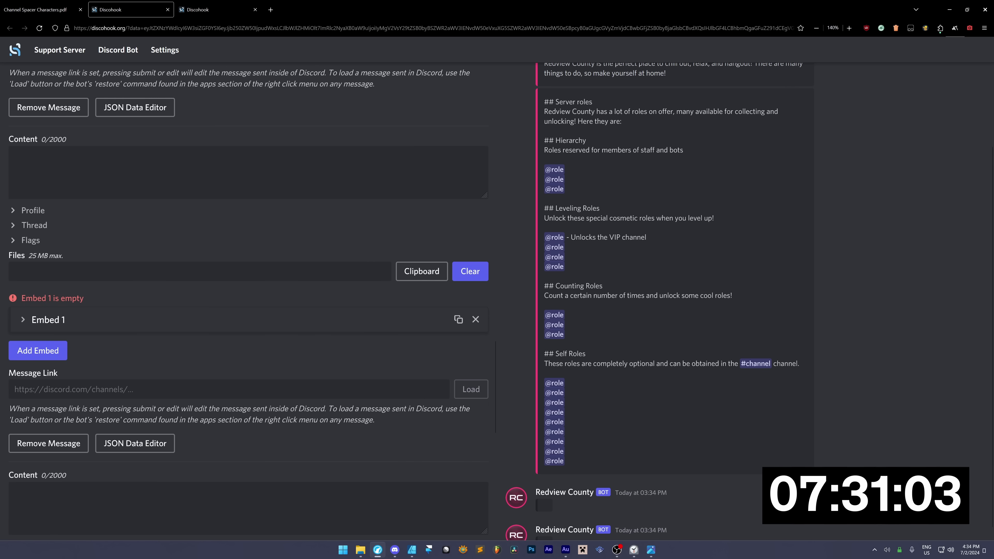
left_click(41, 363)
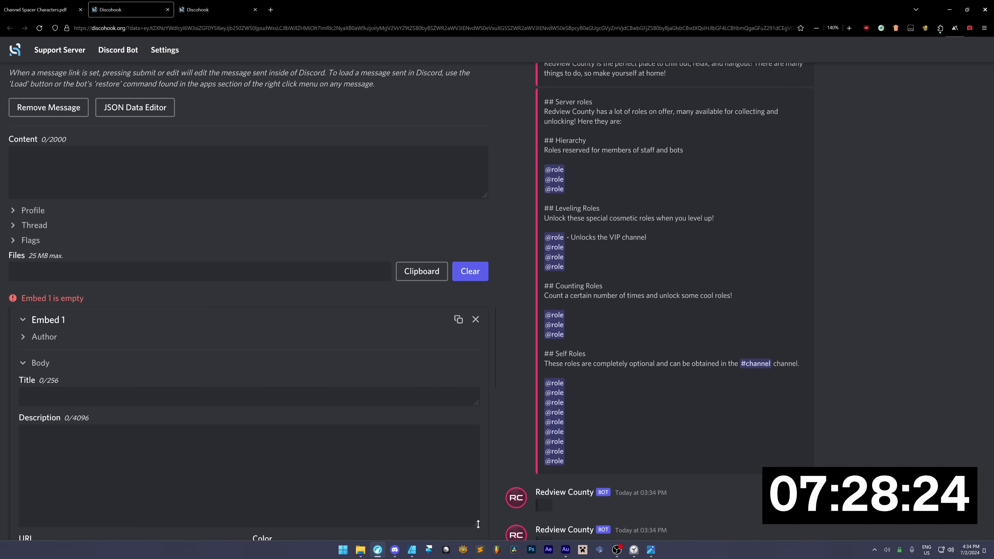
scroll(477, 475, "down", 5)
left_click(24, 229)
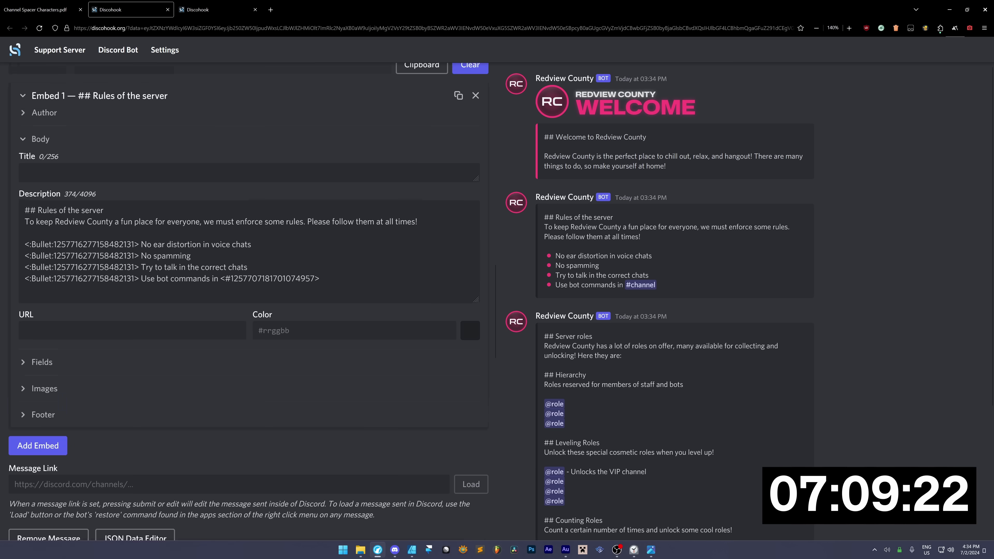
Set the color of the Rules of the server and Server roles embeds to #f83f7b.
scroll(234, 313, "down", 1)
left_click(352, 287)
left_click(413, 309)
scroll(414, 312, "down", 10)
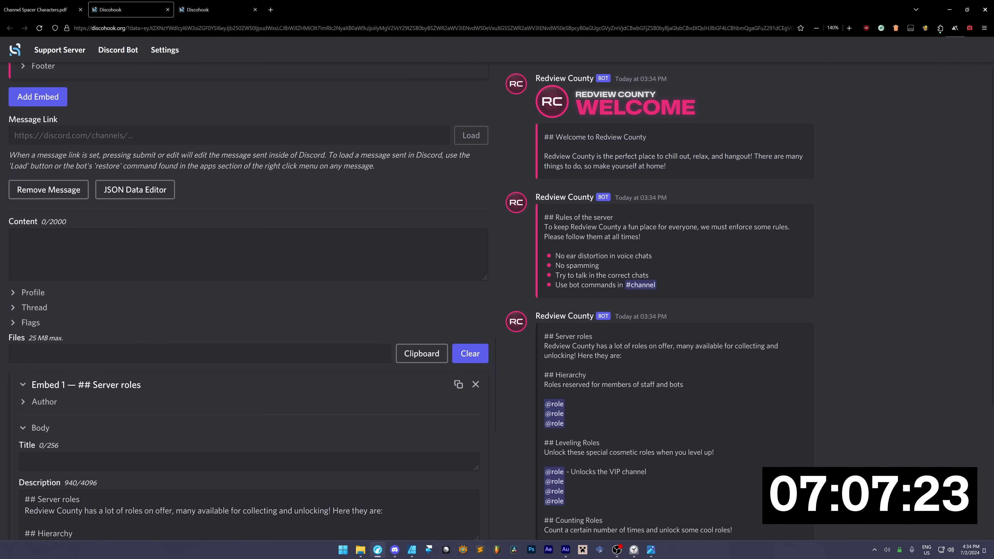
left_click(352, 329)
key("ctrl+v")
left_click(506, 280)
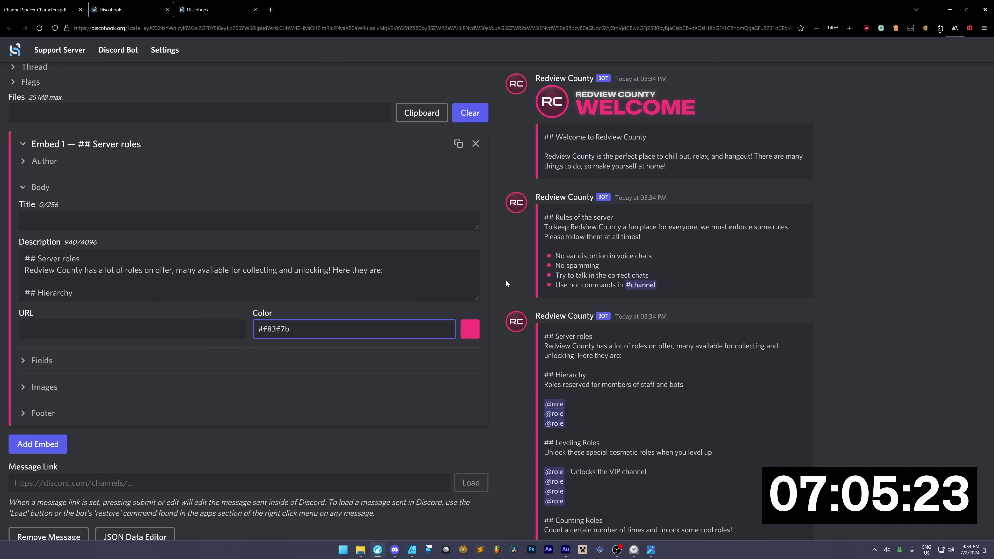
Attach Header - Rules.png to the Rules of the server message in Discohook.
left_click(412, 550)
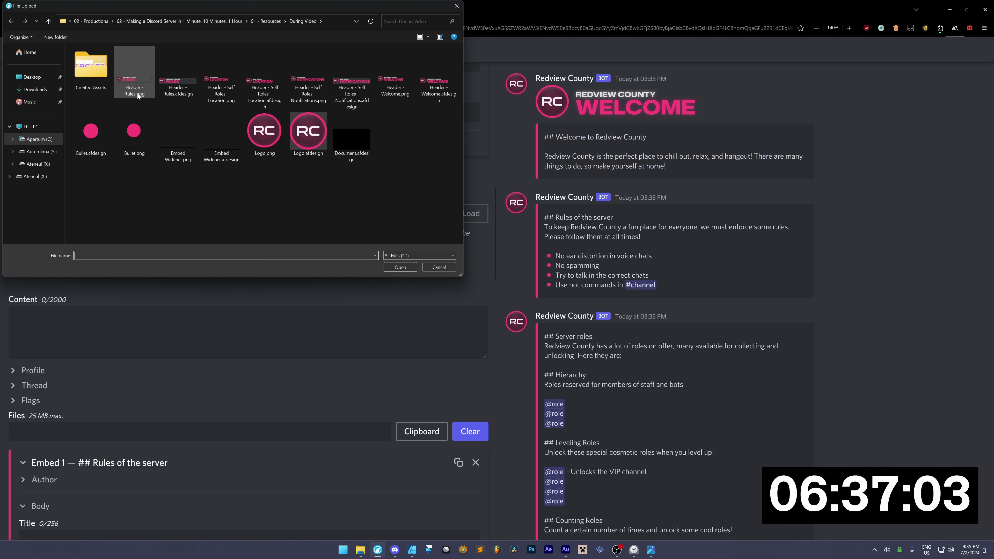
double_click(137, 94)
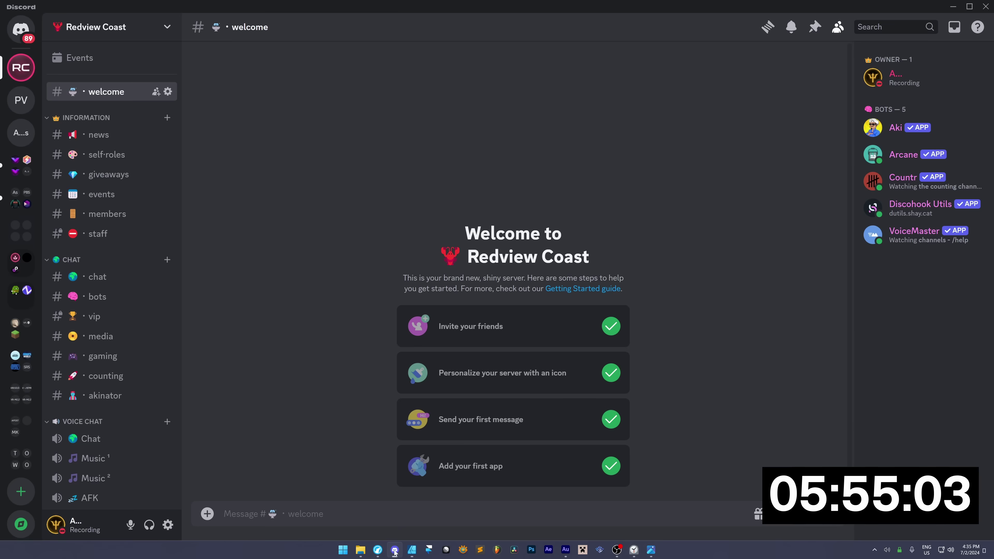
In Discord, inspect the empty emoji spacer above the rules banner in welcome and delete the first Notifications message from self-roles.
left_click(375, 215)
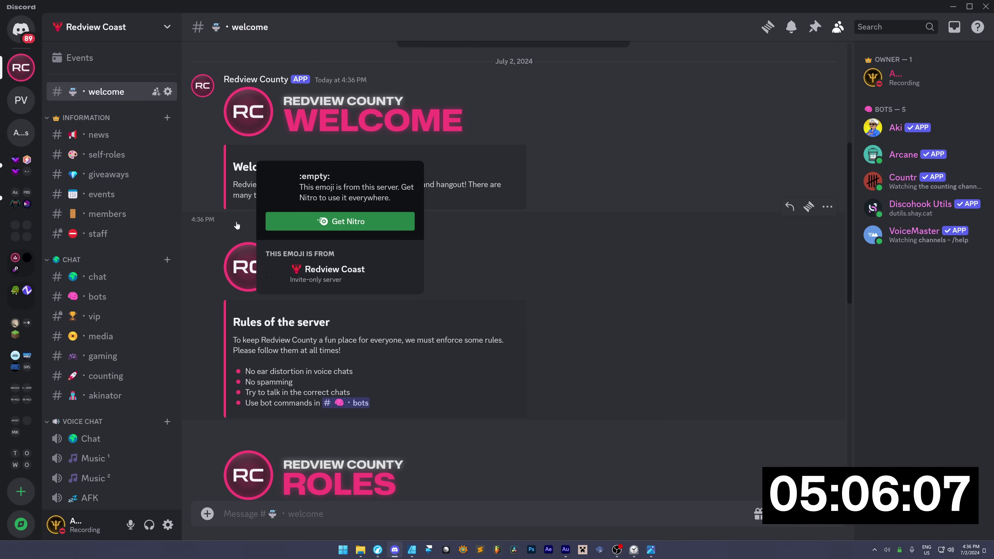
left_click(239, 225)
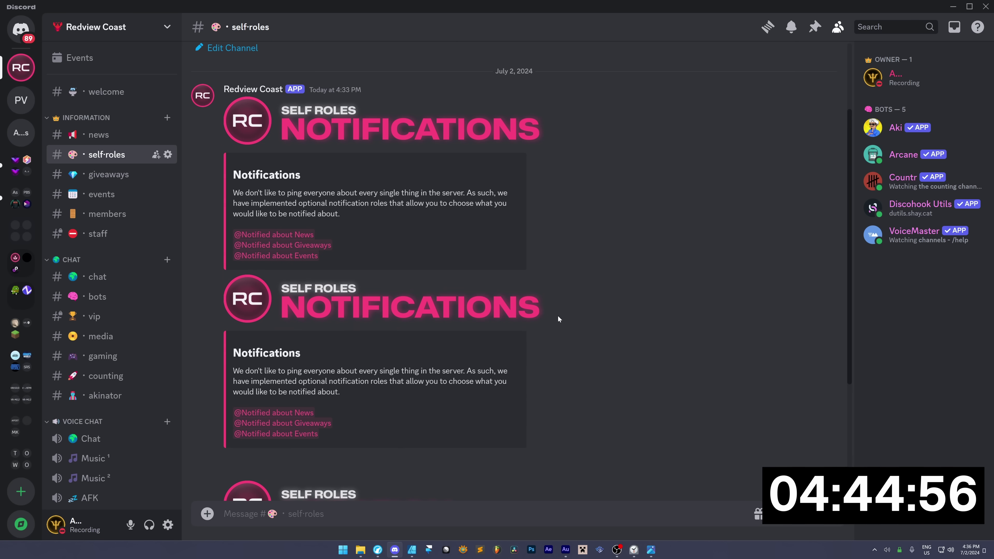
right_click(585, 258)
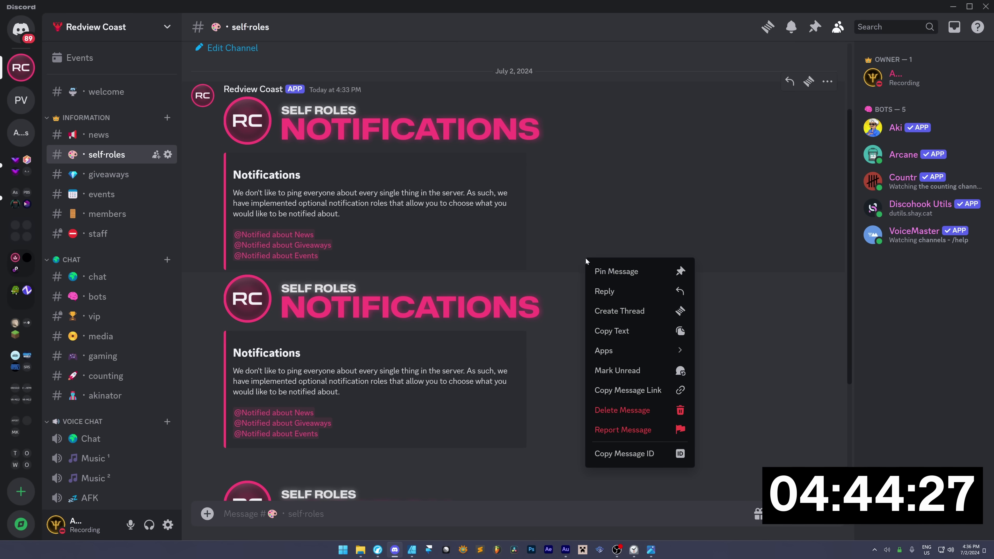
left_click(622, 410)
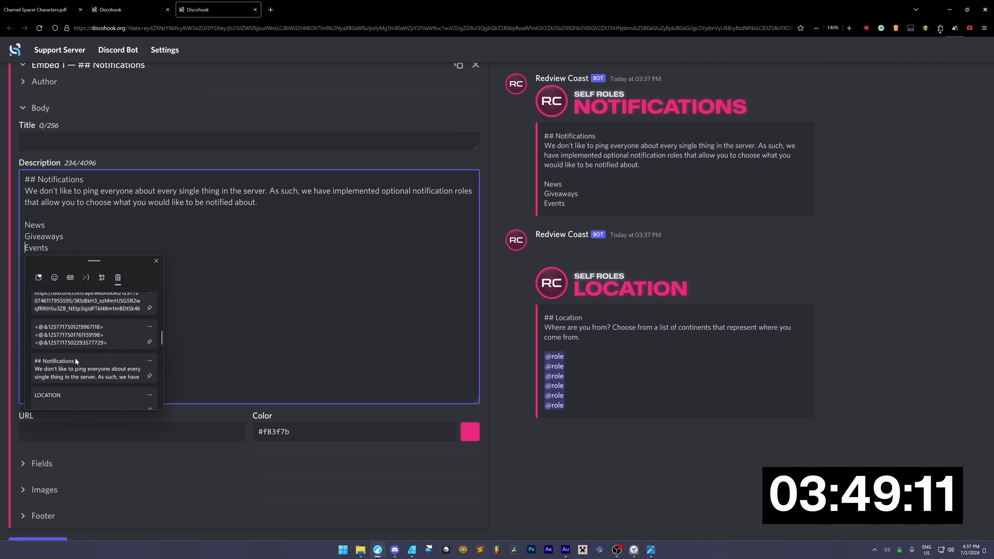
In the Discohook self-roles draft, prefix the News, Giveaways and Events lines and all six Location role lines with the Bullet emoji.
scroll(74, 357, "down", 5)
scroll(73, 359, "down", 3)
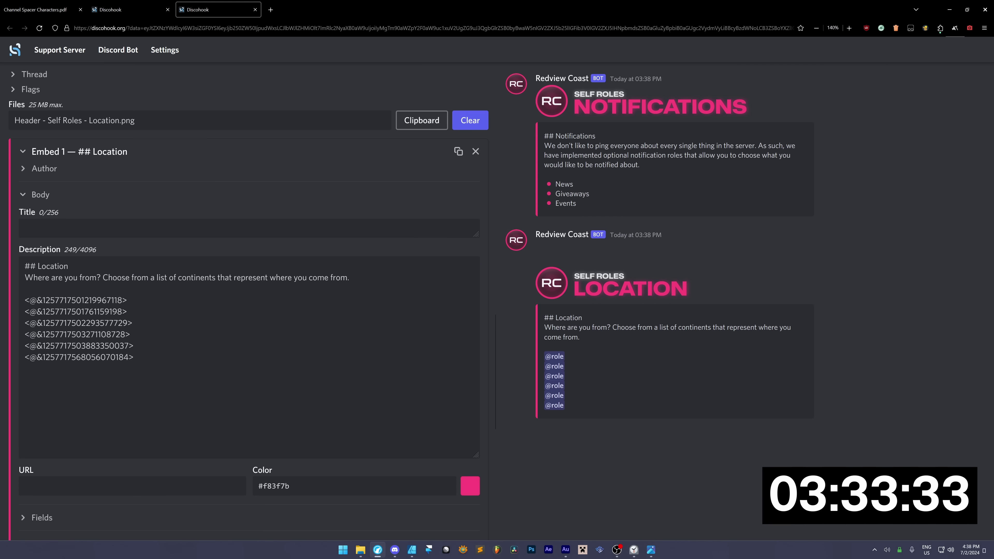
key("ctrl+v")
key("Home")
key("Up")
key("ctrl+v")
key("Home")
key("Up")
key("ctrl+v")
key("Home")
key("Up")
key("ctrl+v")
key("Home")
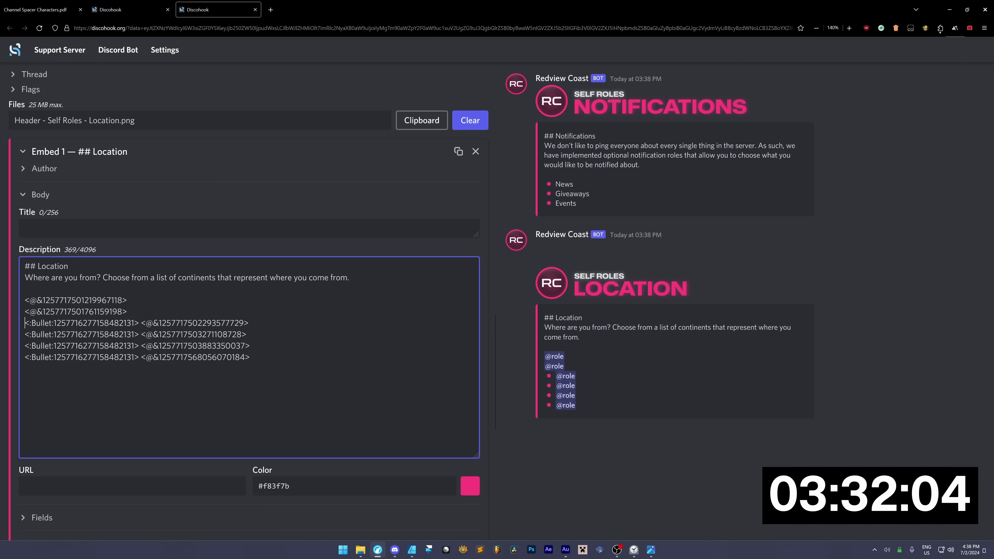
key("Home")
key("Up")
key("ctrl+v")
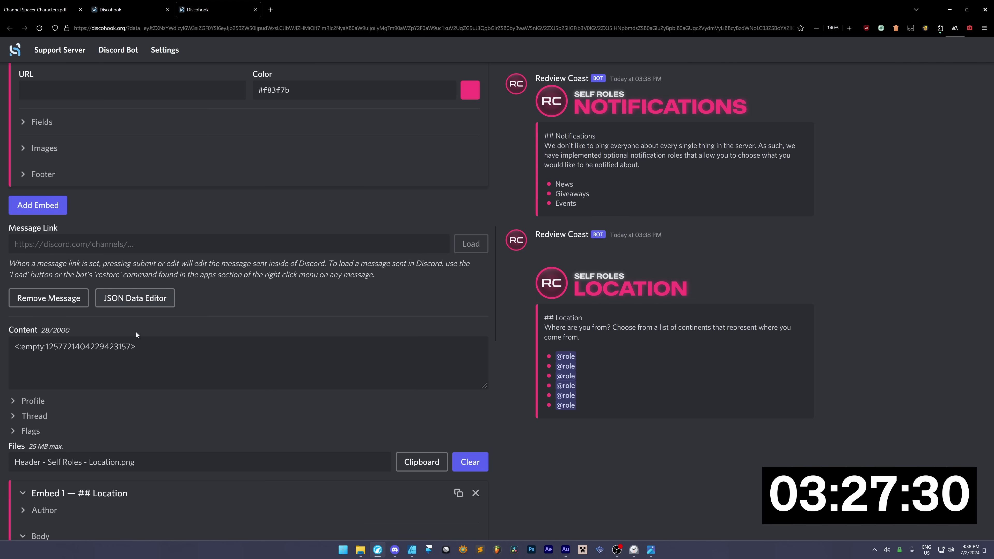
Replace the Location embed's role mentions with the plain names Asia, Africa, Europe, Oceania, North America and South America.
key("ctrl+shift+Left")
key("ctrl+shift+Left")
key("ctrl+shift+Left")
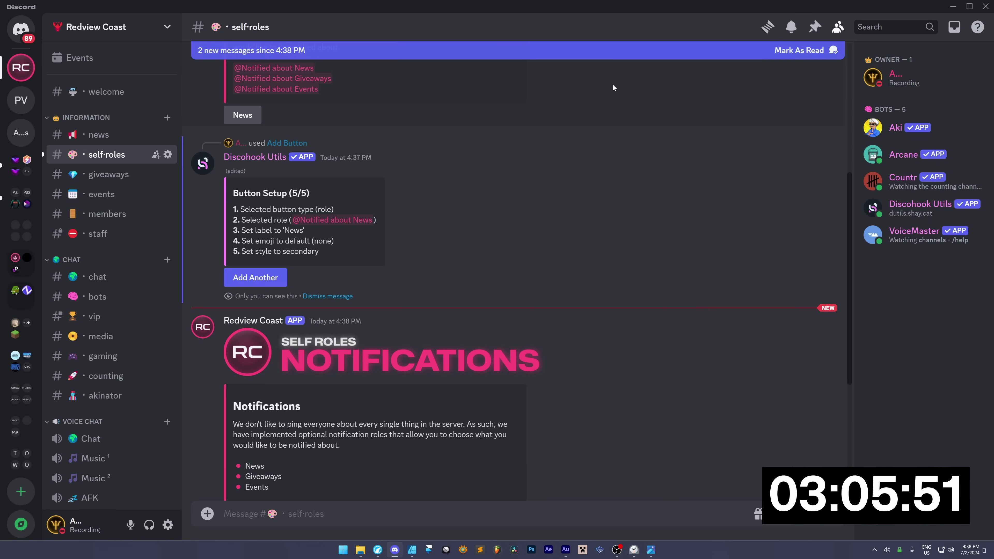
Remove the older Notifications message with the News button from Discord's self-roles channel.
right_click(613, 84)
left_click(602, 274)
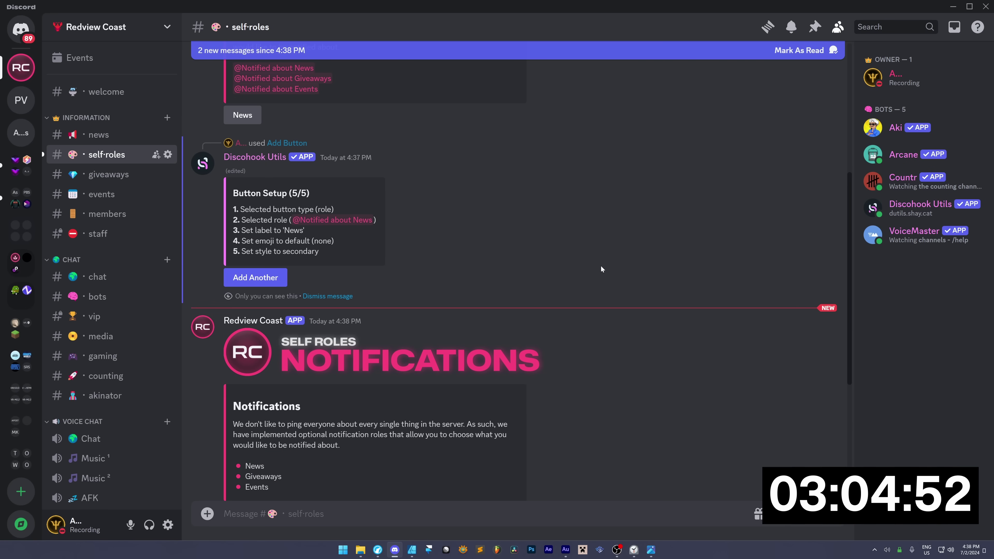
scroll(587, 179, "down", 3)
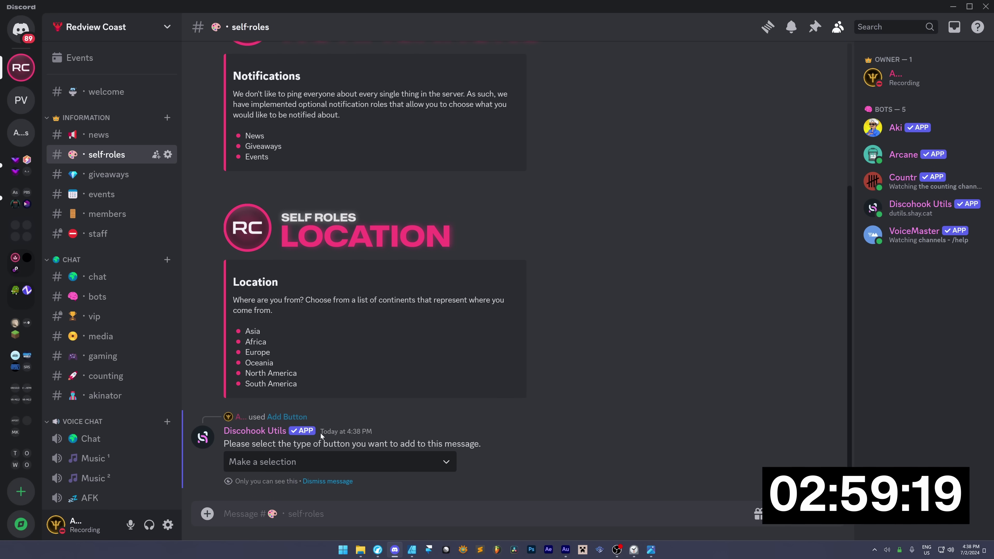
left_click(308, 463)
left_click(283, 371)
type("n")
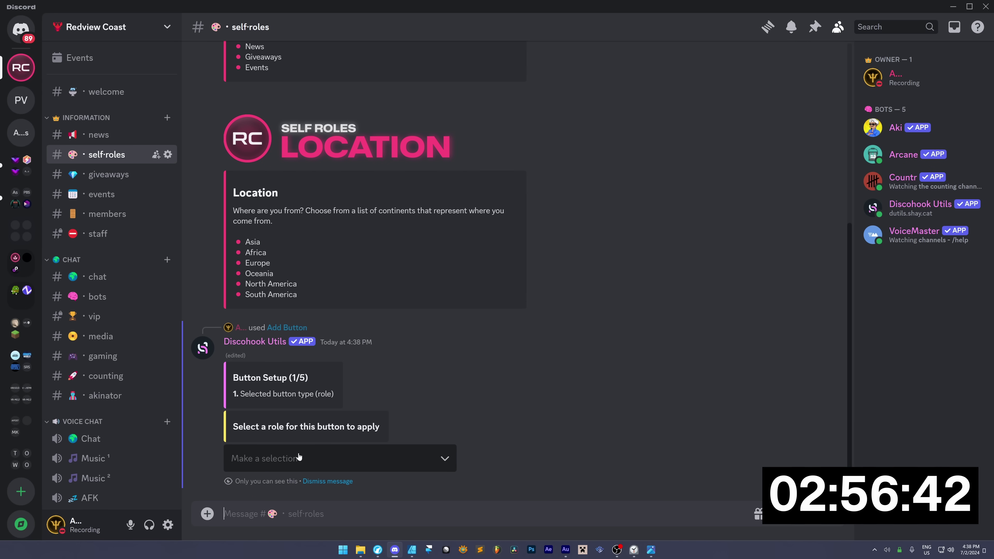
left_click(300, 459)
type("news")
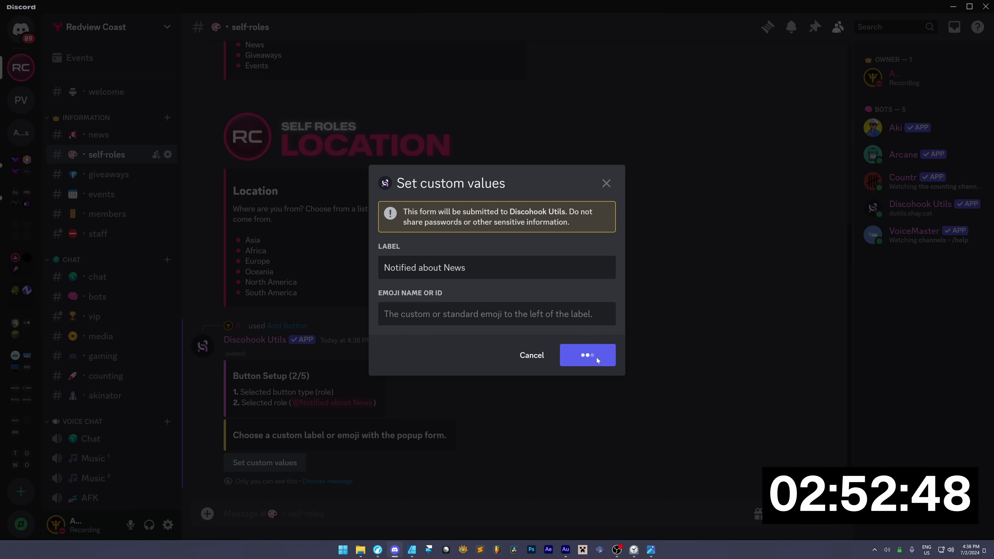
left_click(588, 353)
left_click(328, 481)
Add secondary-style role buttons labelled News, Giveaways and Events to the Notifications message using Discohook Utils.
right_click(523, 222)
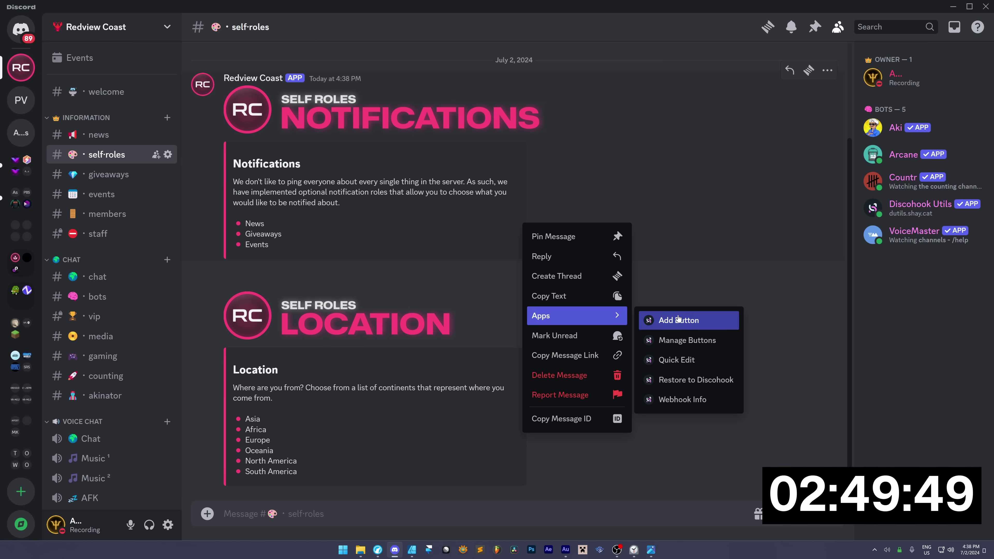
right_click(607, 137)
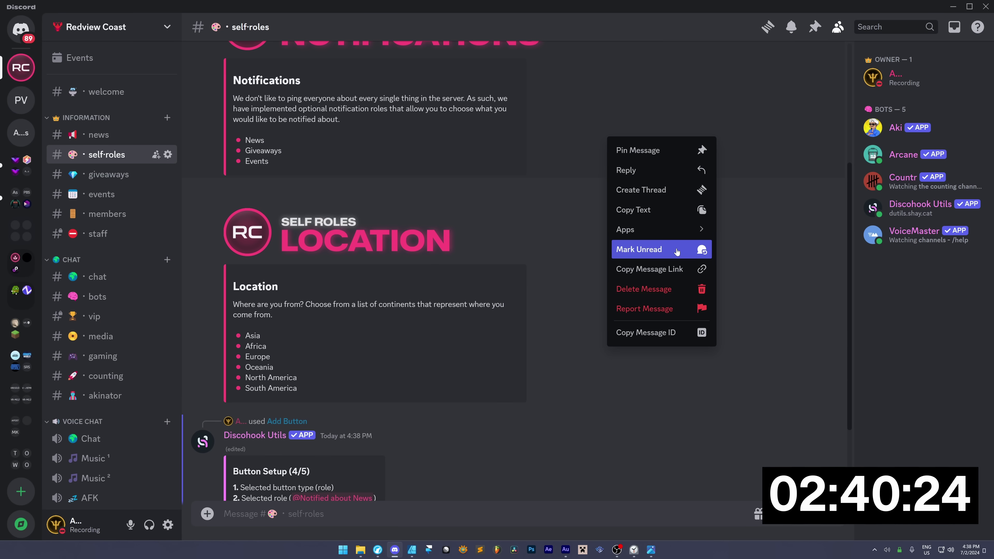
mouse_move(678, 234)
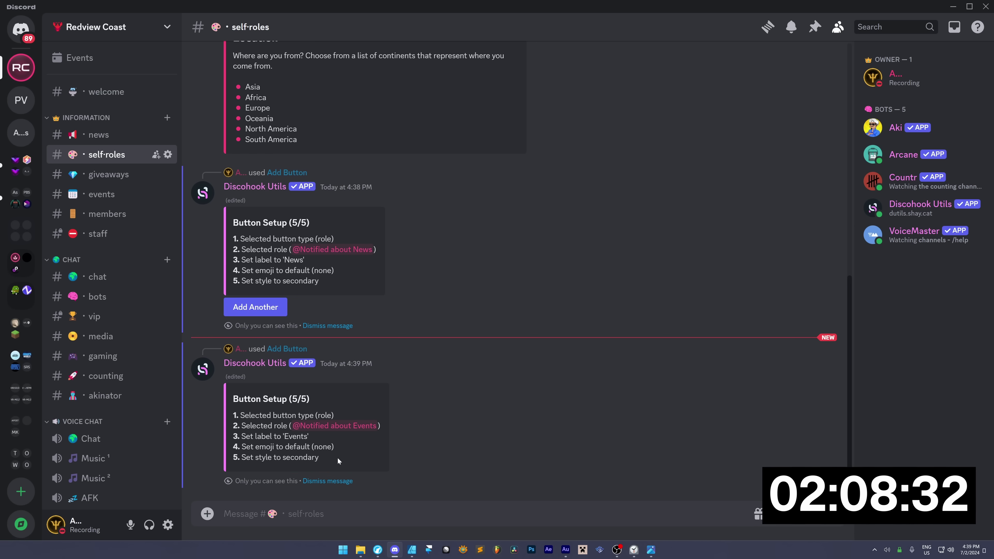
Add role buttons labelled Asia, Africa, Europe, Oceania, North America and South America to the Location message and dismiss the button setup.
scroll(337, 458, "up", 6)
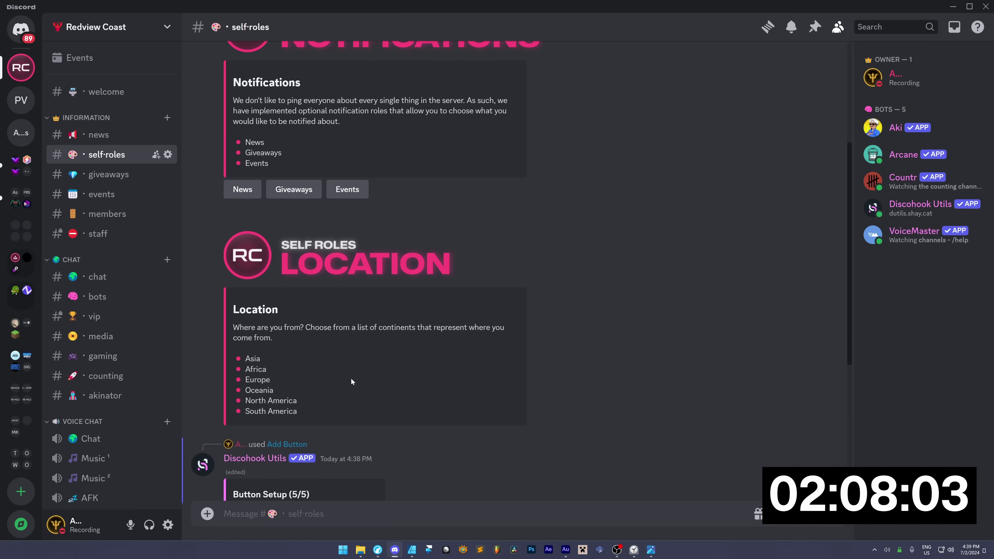
right_click(362, 361)
mouse_move(415, 397)
left_click(527, 401)
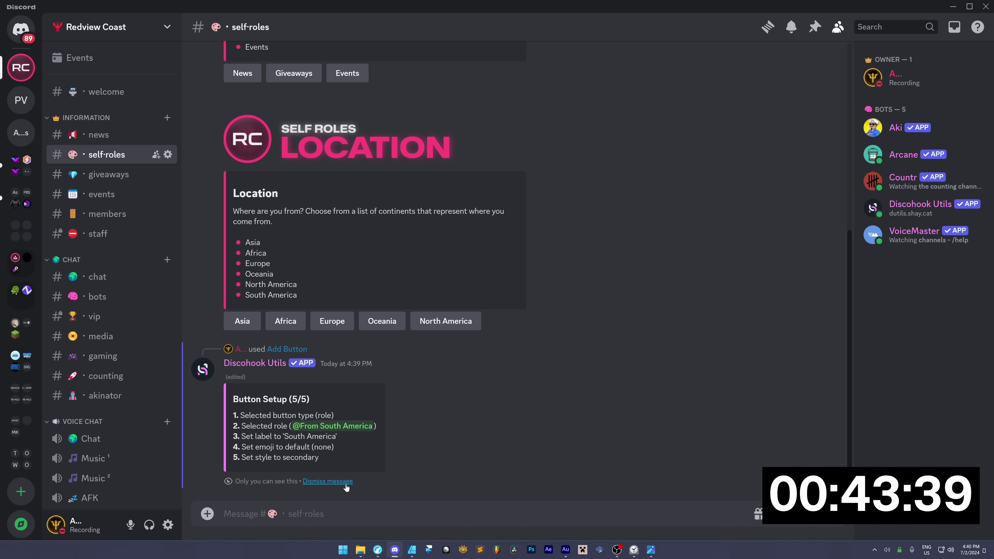
left_click(347, 481)
Review the announcement in the news channel and the welcome and rules embeds in the welcome channel.
left_click(97, 137)
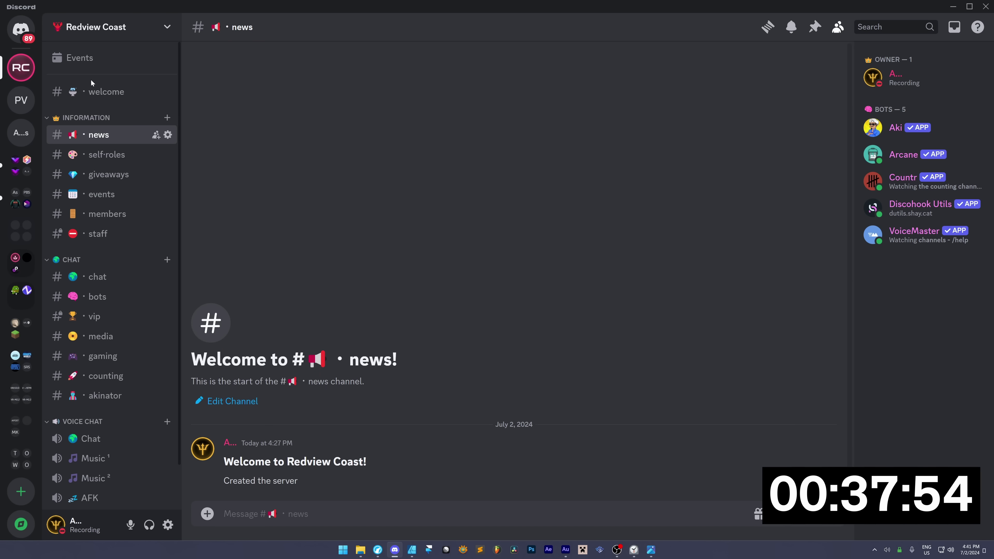
left_click(91, 84)
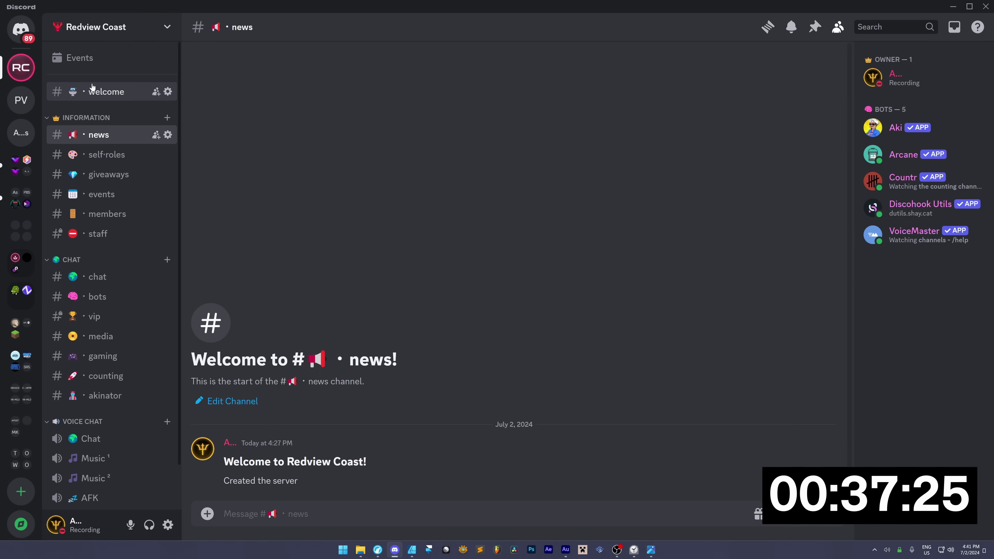
scroll(320, 254, "up", 15)
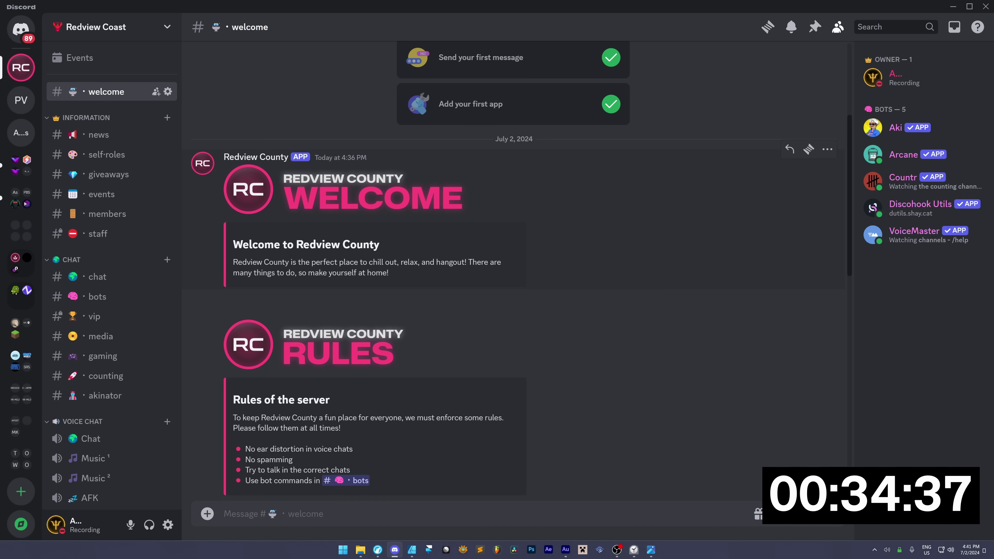
Set the welcome channel's topic to the Redview County introduction copied from the welcome embed.
left_click_drag(233, 261, 404, 281)
left_click(168, 92)
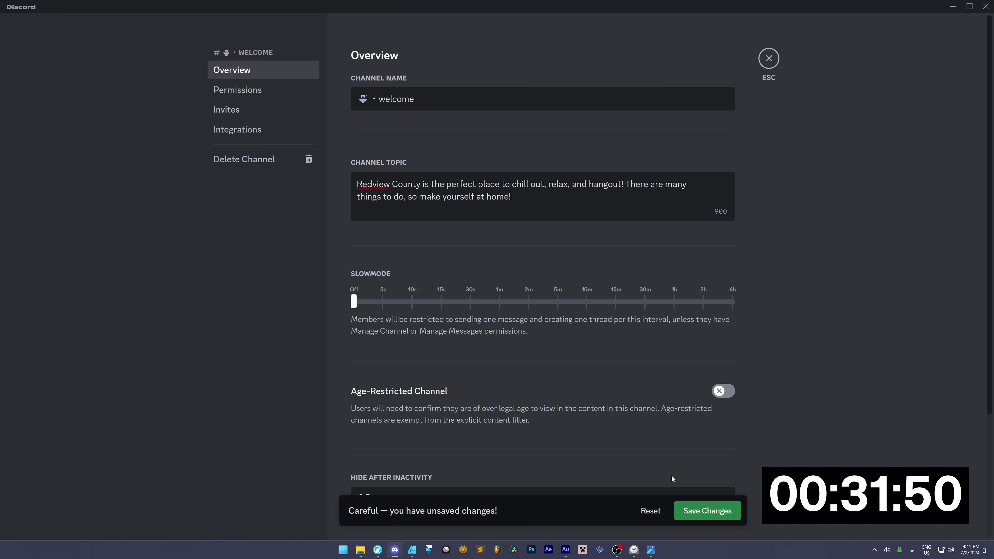
Start the Community server setup, requiring a verified email and scanning media content from all members.
left_click(533, 269)
left_click(516, 287)
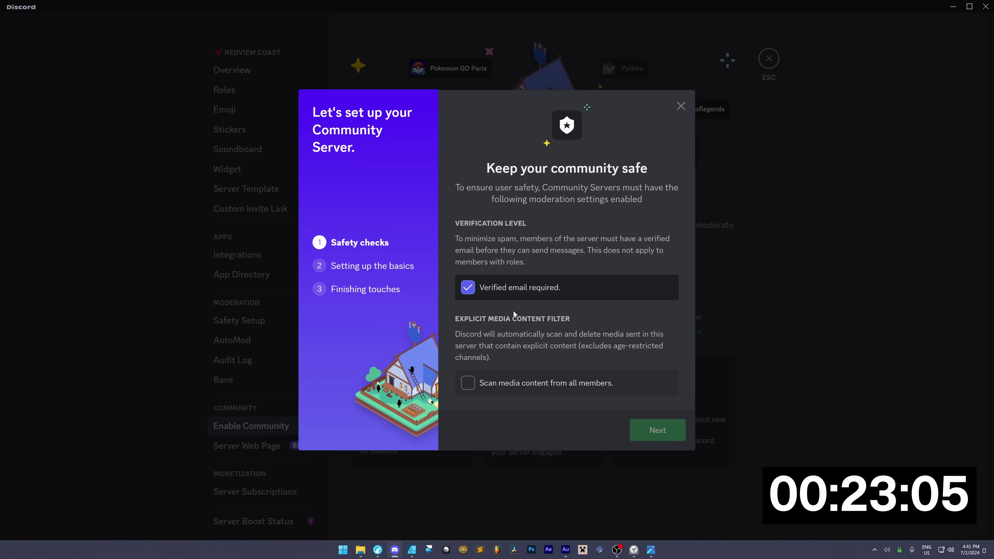
left_click(546, 383)
left_click(658, 429)
Choose welcome as the rules channel and staff as the community updates channel, and complete the Community setup.
left_click(548, 287)
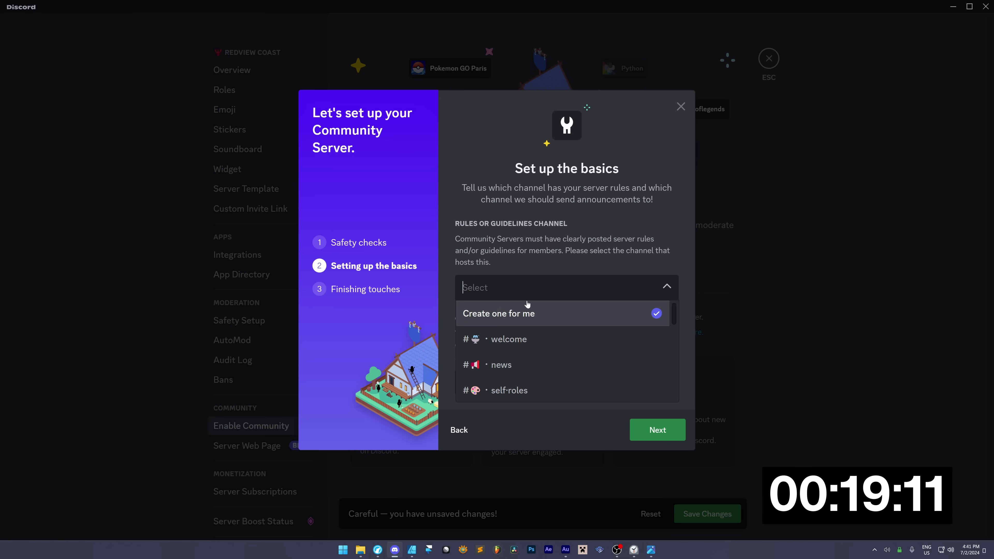
left_click(530, 338)
left_click(548, 382)
scroll(523, 348, "down", 2)
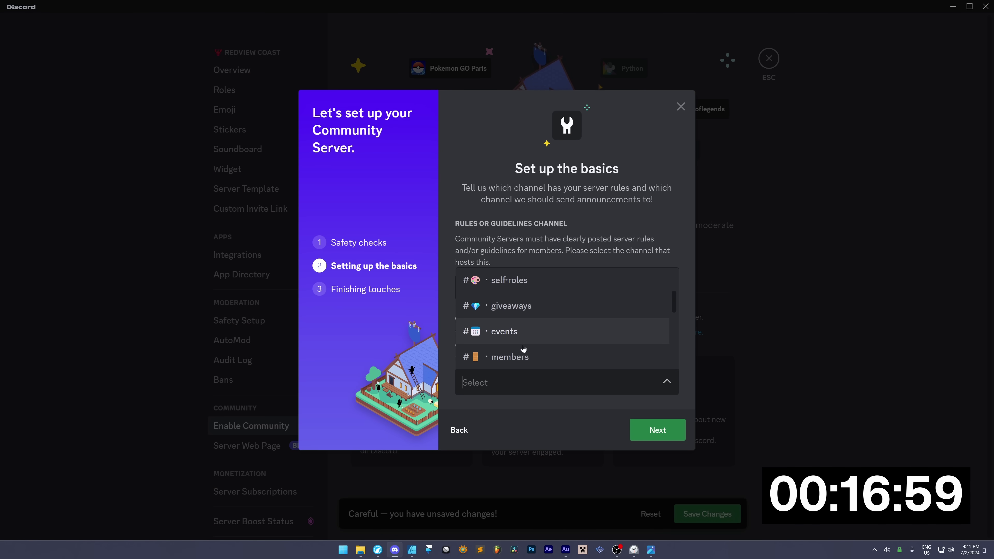
left_click(403, 149)
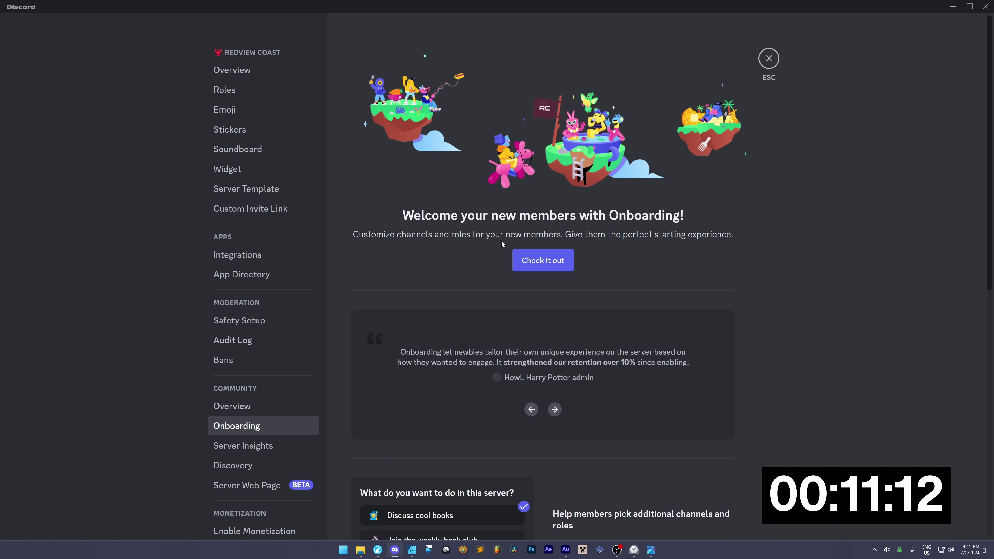
Start the Onboarding setup, proceed past the safety check, and include the welcome channel in the default channels.
left_click(532, 260)
left_click(392, 461)
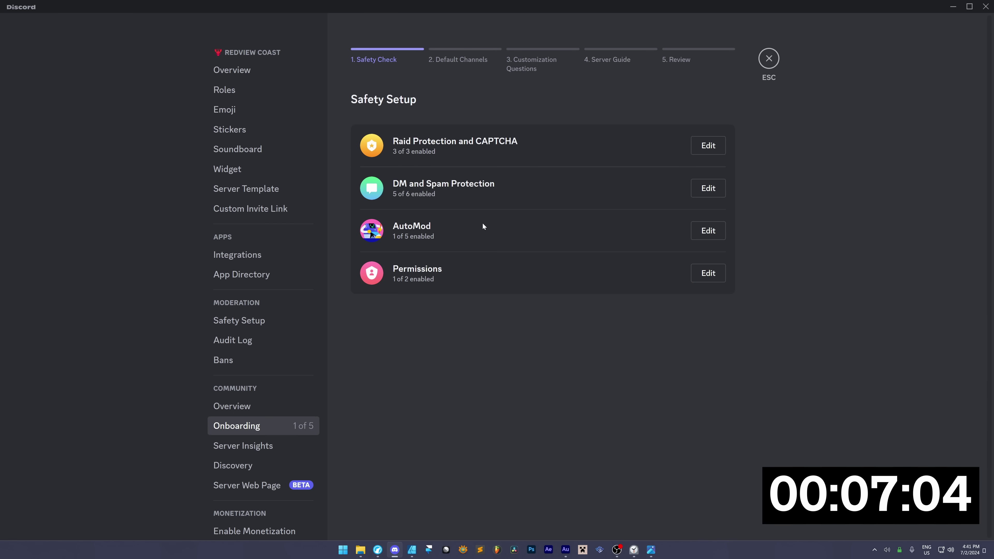
left_click(388, 454)
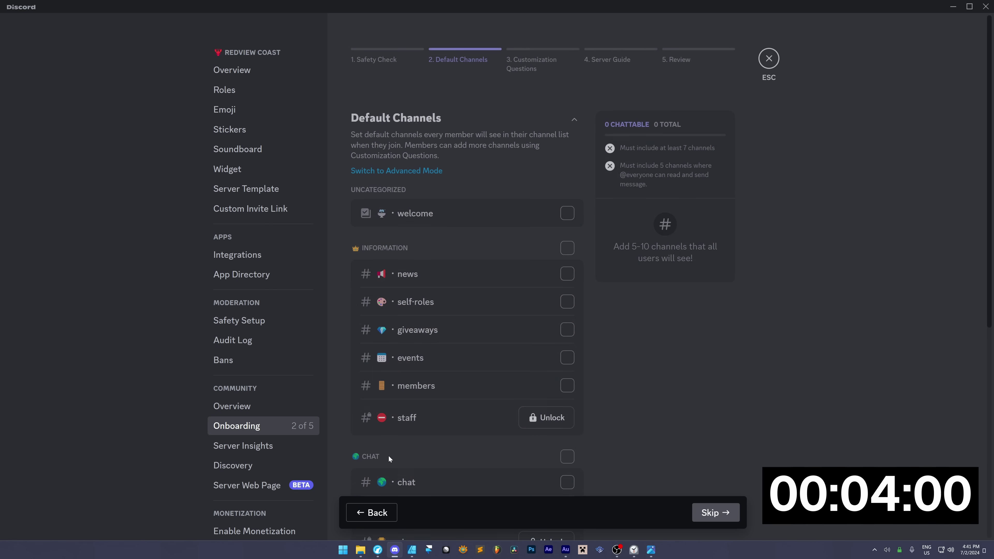
left_click(563, 216)
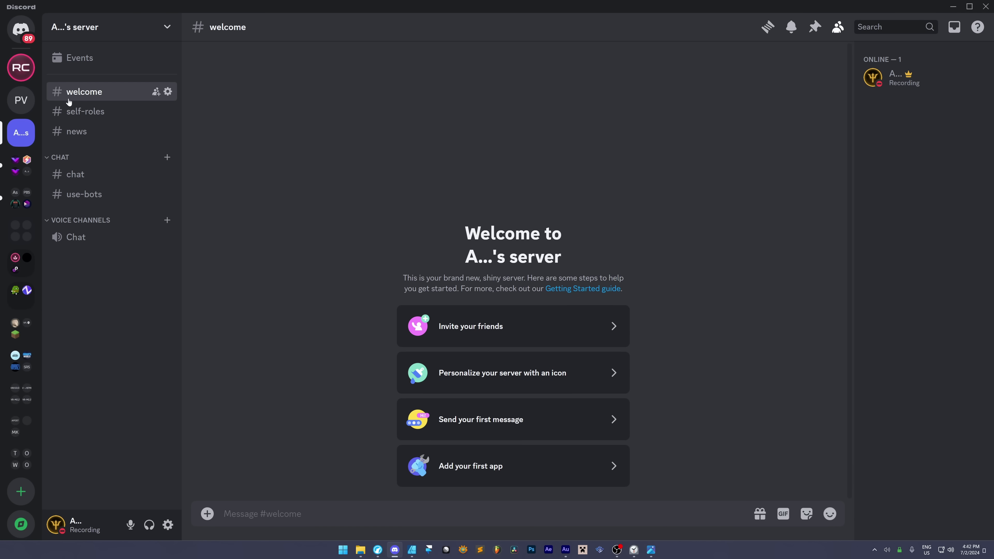
Review the basic server's channels and member options and the Panther Valley server's welcome and rules message.
left_click(68, 108)
left_click(84, 91)
right_click(896, 77)
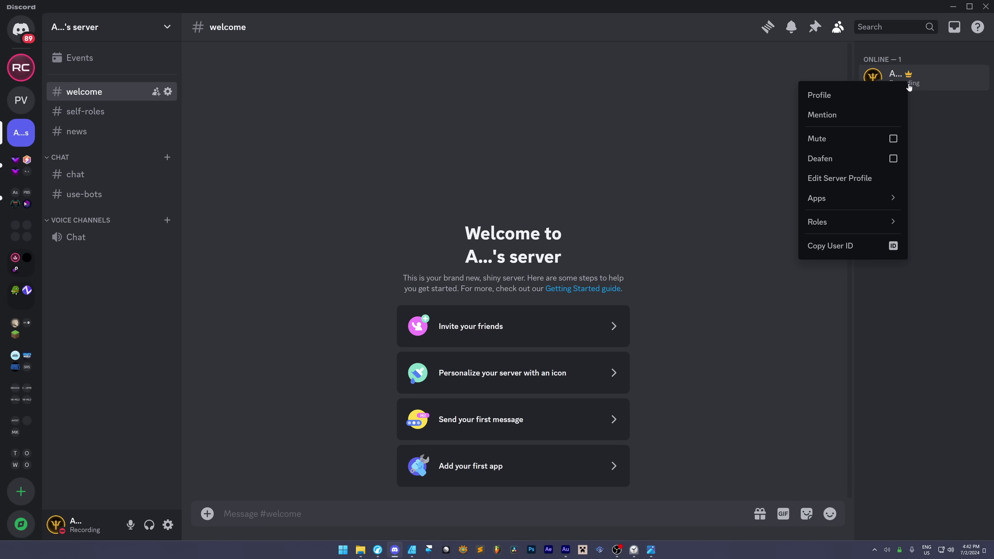
mouse_move(844, 222)
key("Escape")
left_click(21, 102)
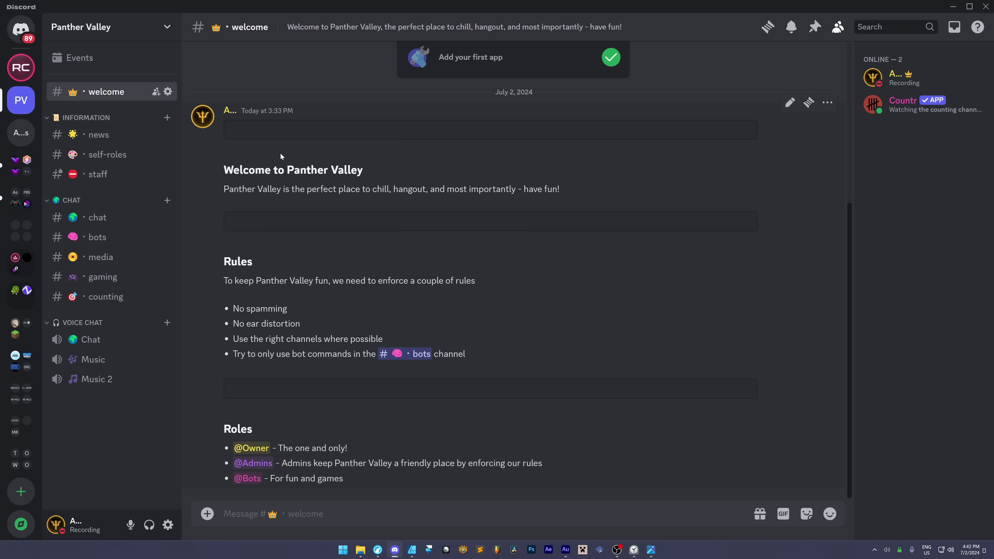
left_click_drag(258, 170, 607, 367)
left_click(607, 366)
Return to Redview Coast and review its news channel and the welcome, rules and roles embeds in the welcome channel.
left_click(21, 67)
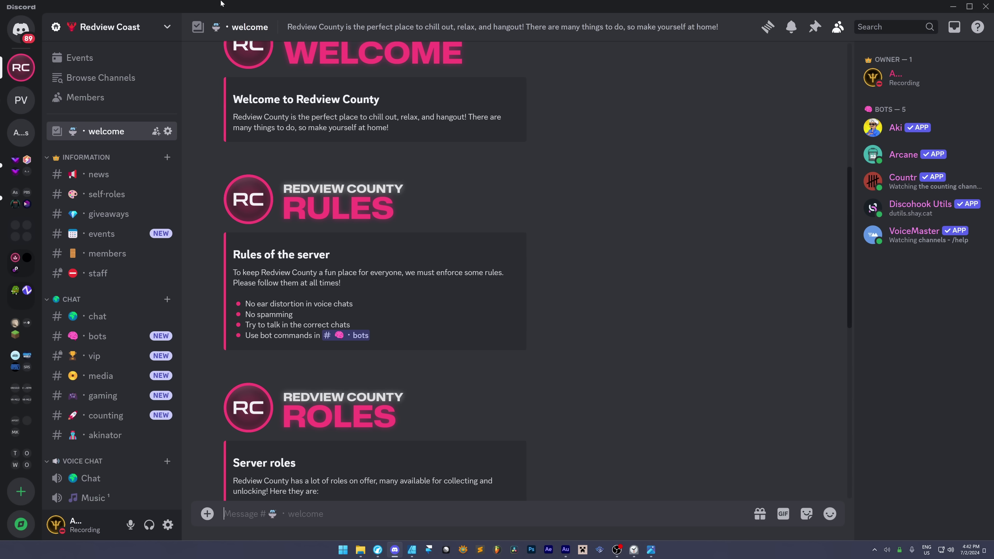
left_click(117, 177)
scroll(118, 179, "down", 1)
scroll(113, 180, "down", 1)
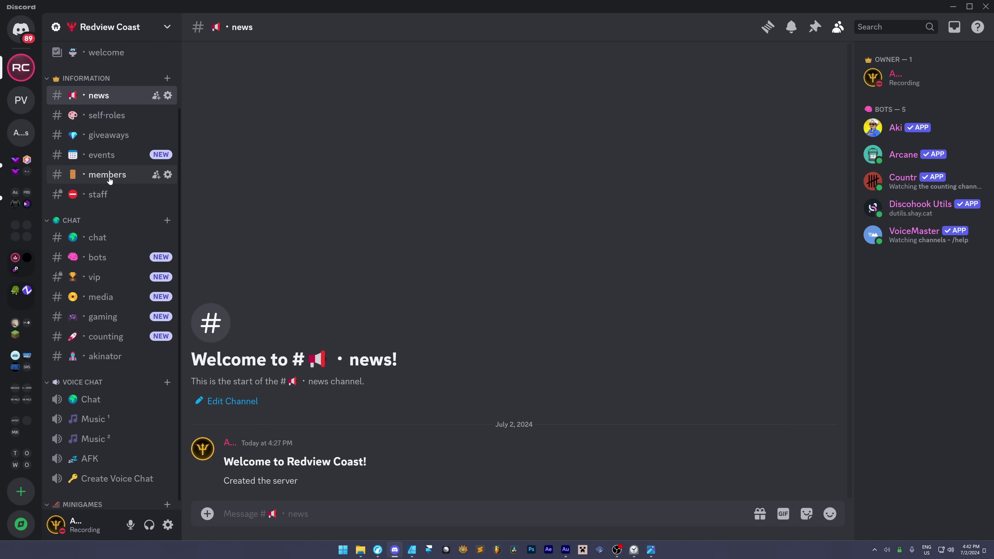
key("alt+Up")
scroll(451, 183, "down", 2)
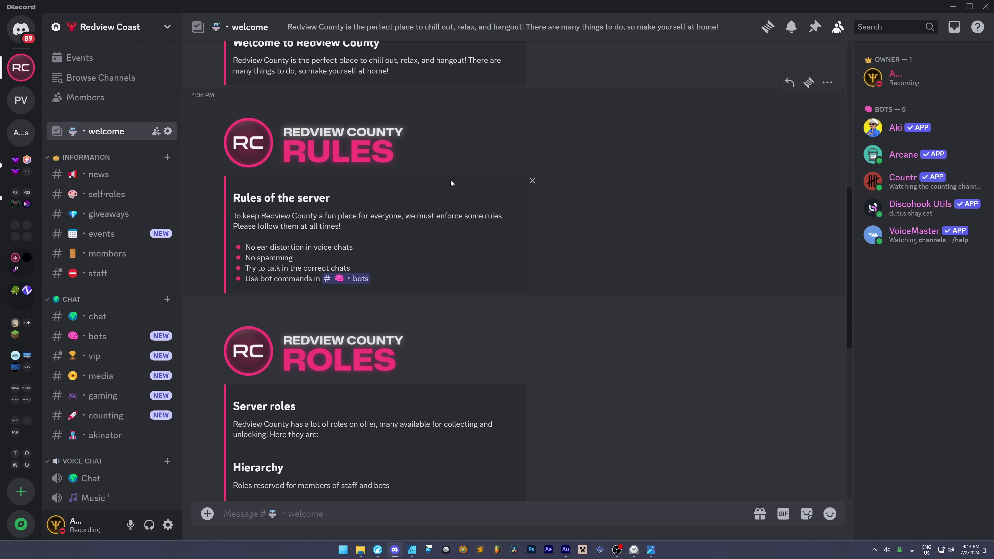
scroll(451, 183, "down", 1)
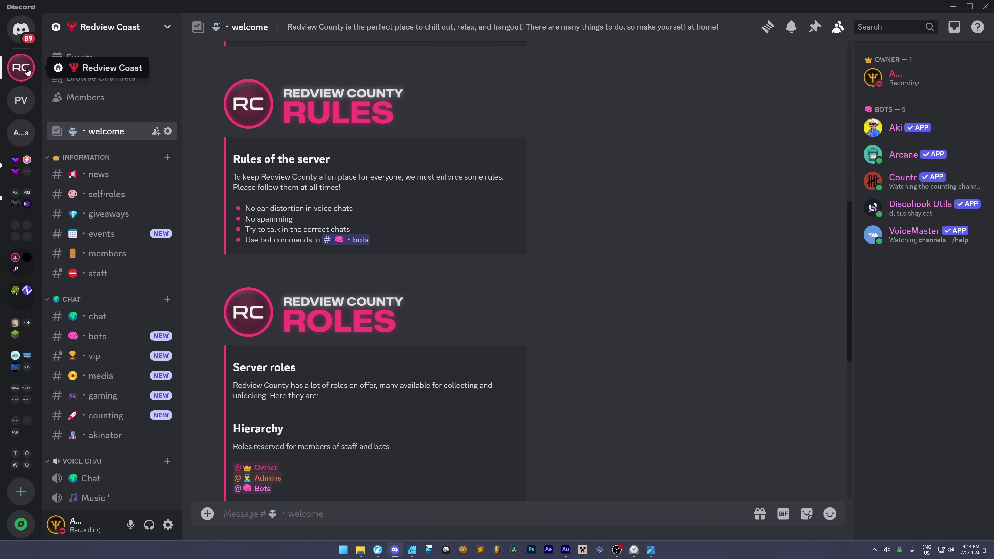
scroll(481, 224, "down", 2)
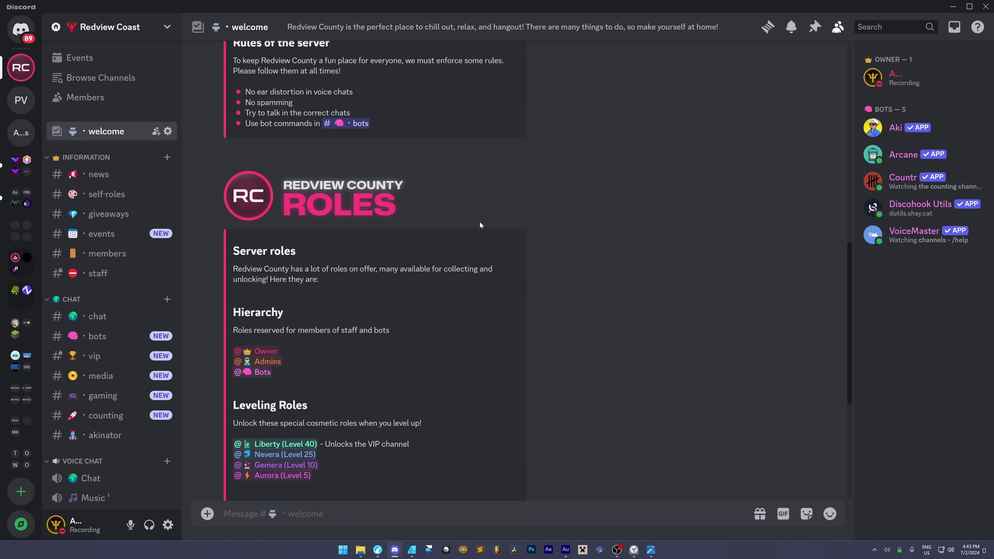
scroll(480, 224, "down", 3)
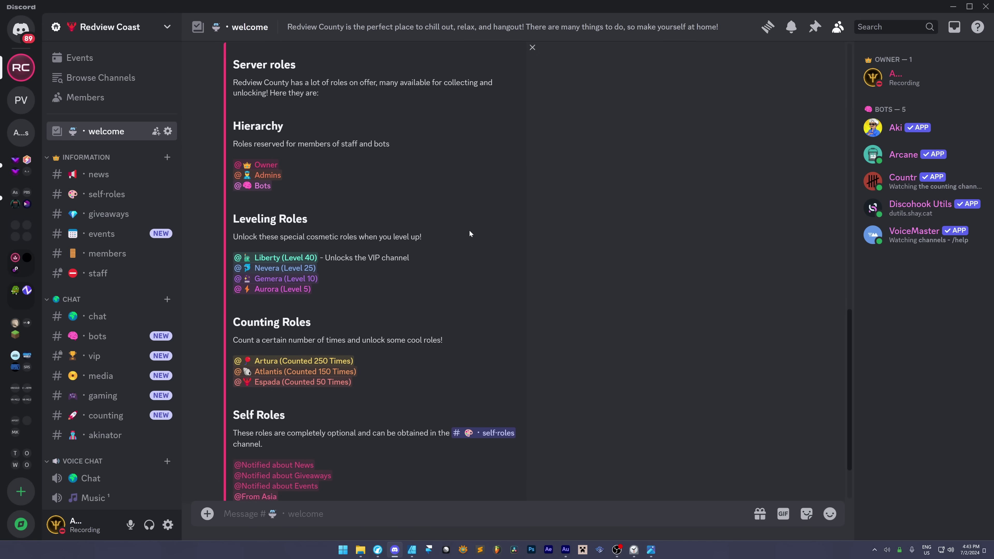
scroll(469, 234, "up", 5)
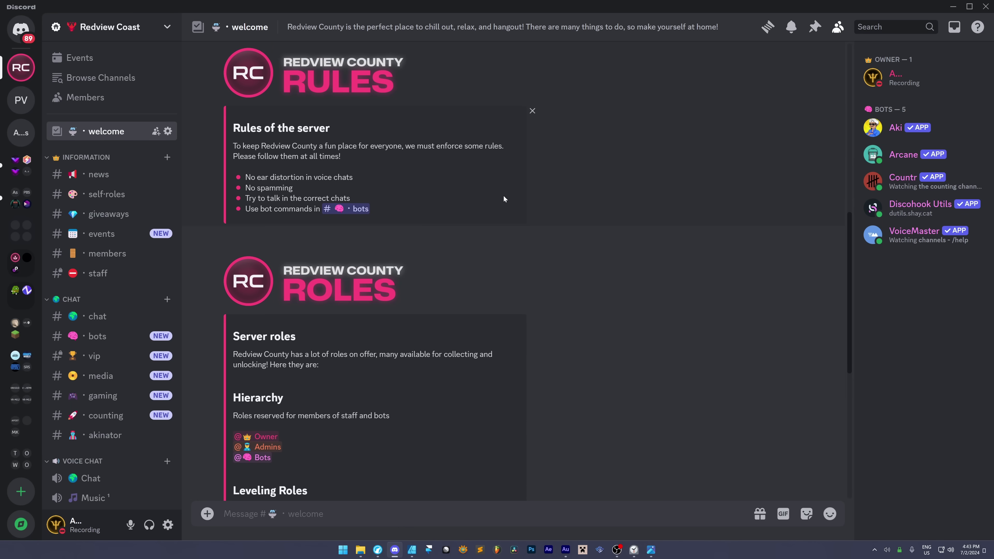
scroll(423, 221, "up", 5)
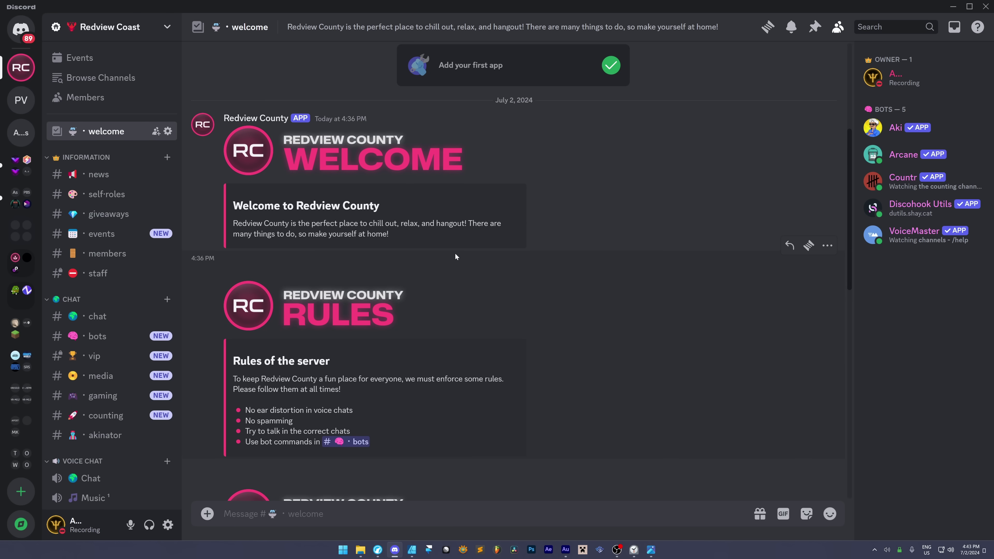
scroll(455, 256, "down", 3)
scroll(462, 262, "up", 2)
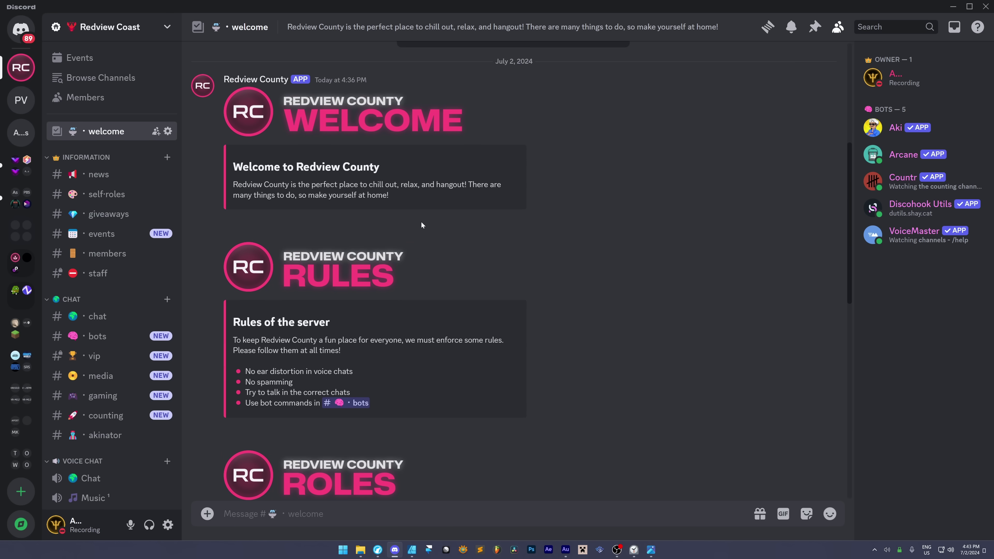
scroll(434, 194, "down", 12)
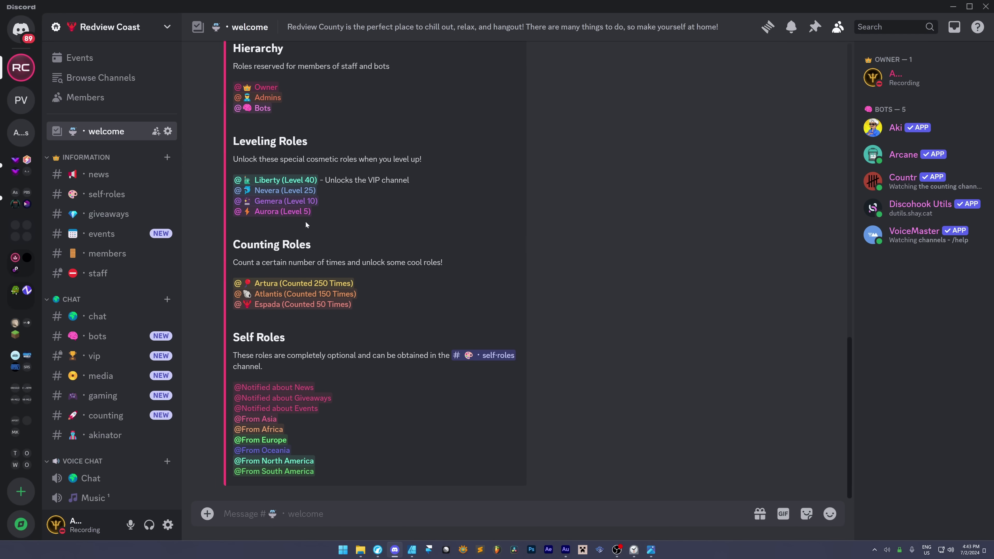
Examine the Notifications and Location messages in the self-roles channel and the owner's currently assigned roles.
left_click(85, 180)
left_click(103, 194)
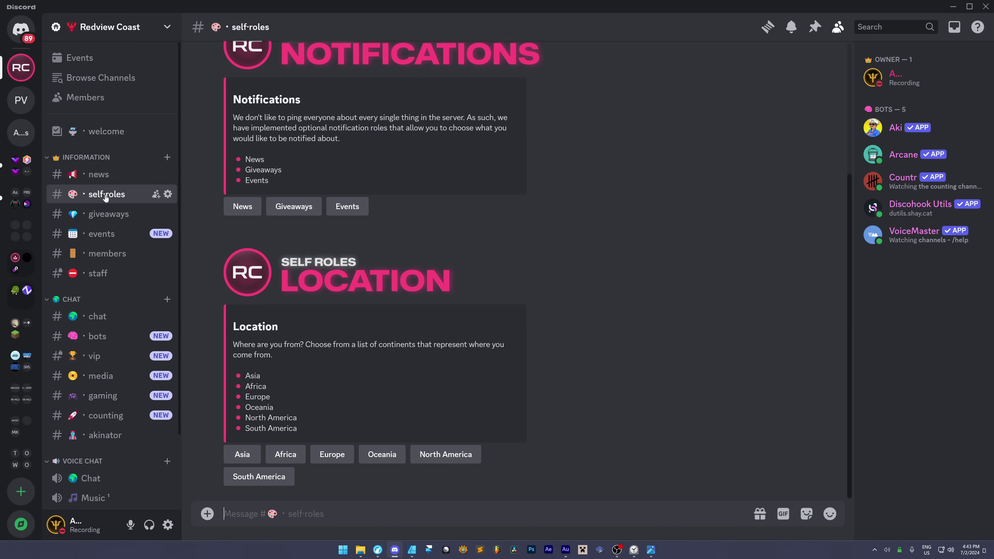
scroll(231, 221, "up", 2)
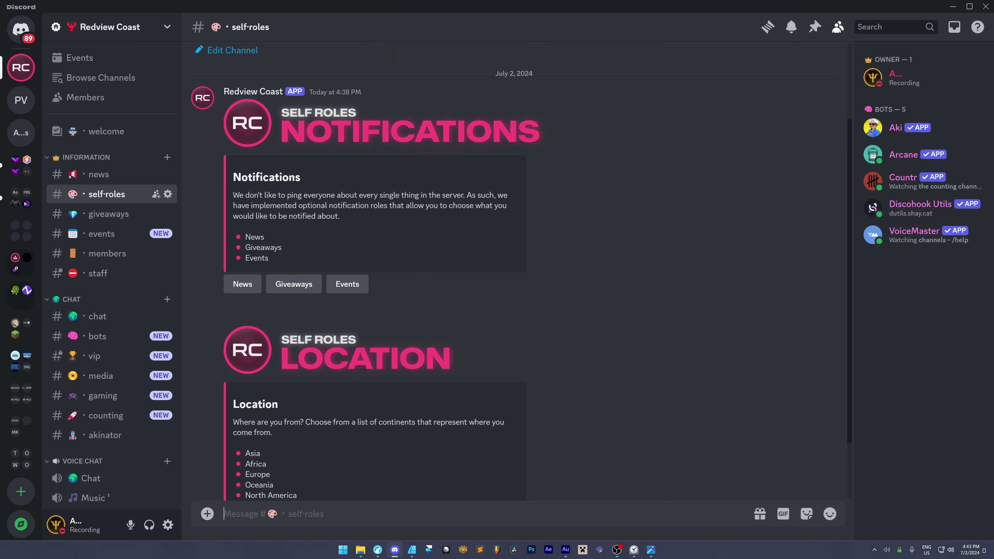
left_click(929, 77)
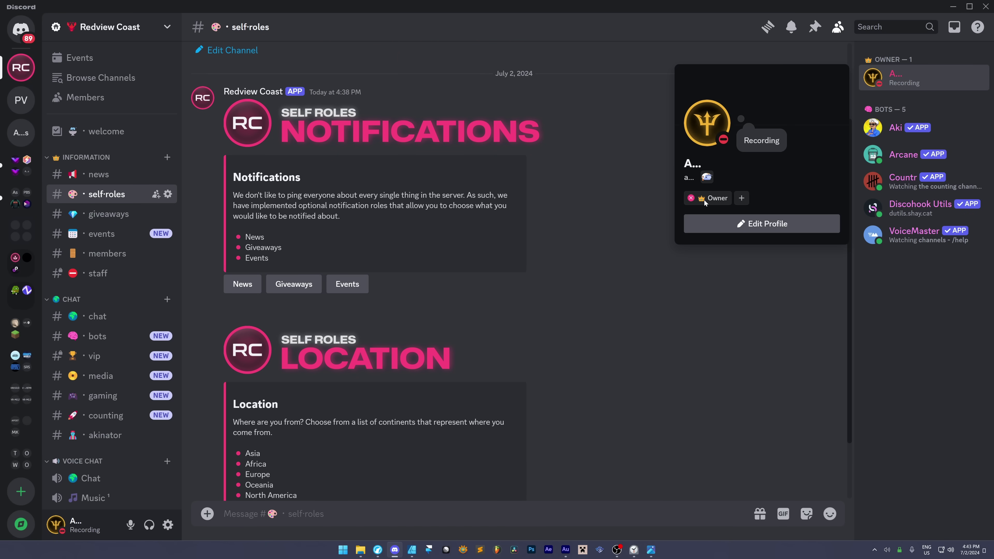
left_click(578, 254)
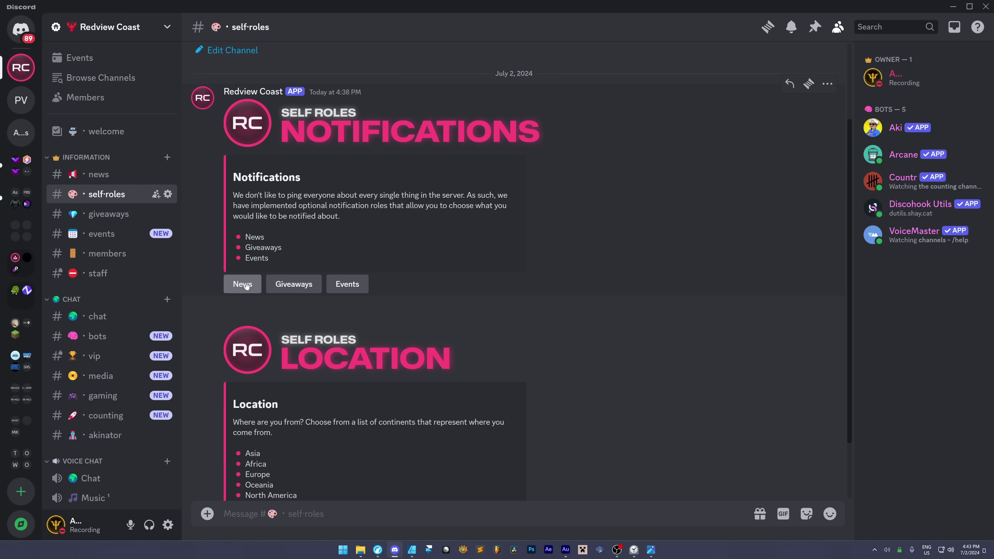
Test the self-role buttons by claiming the News and Africa roles, check the owner's profile, and dismiss the bot replies.
left_click(255, 283)
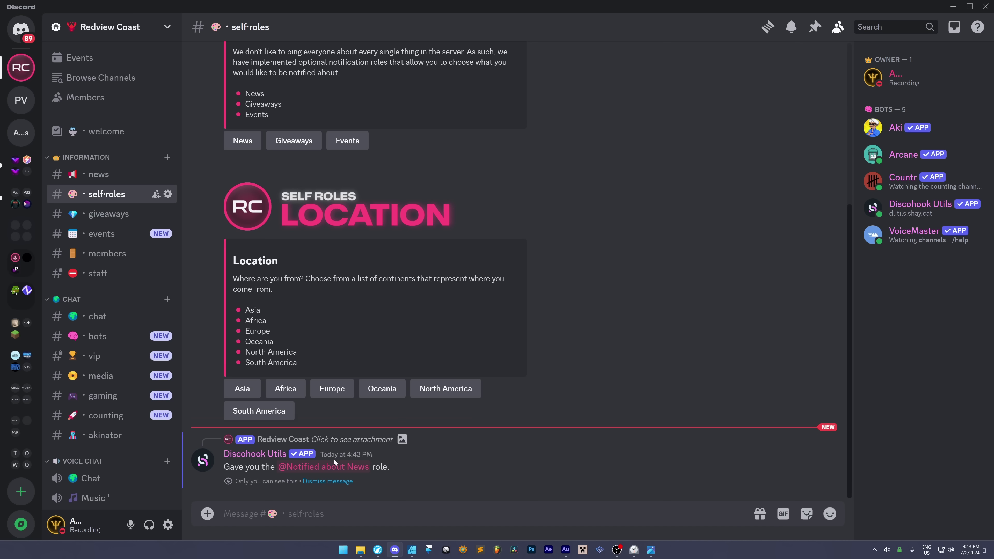
left_click(924, 78)
left_click(652, 313)
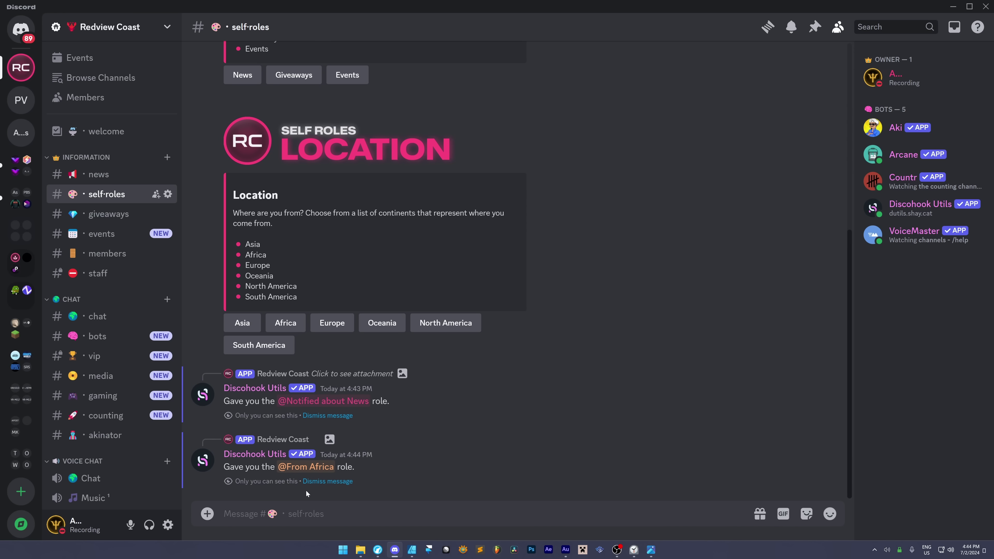
left_click(327, 482)
left_click(327, 481)
Review the contents of the giveaways, staff, counting and akinator channels.
left_click(113, 215)
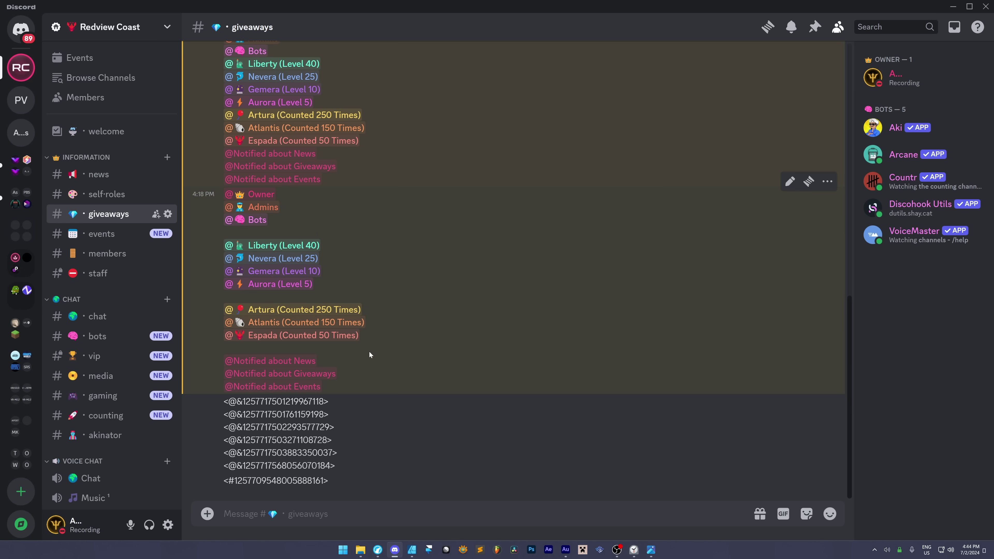
scroll(395, 333, "down", 5)
scroll(391, 337, "up", 5)
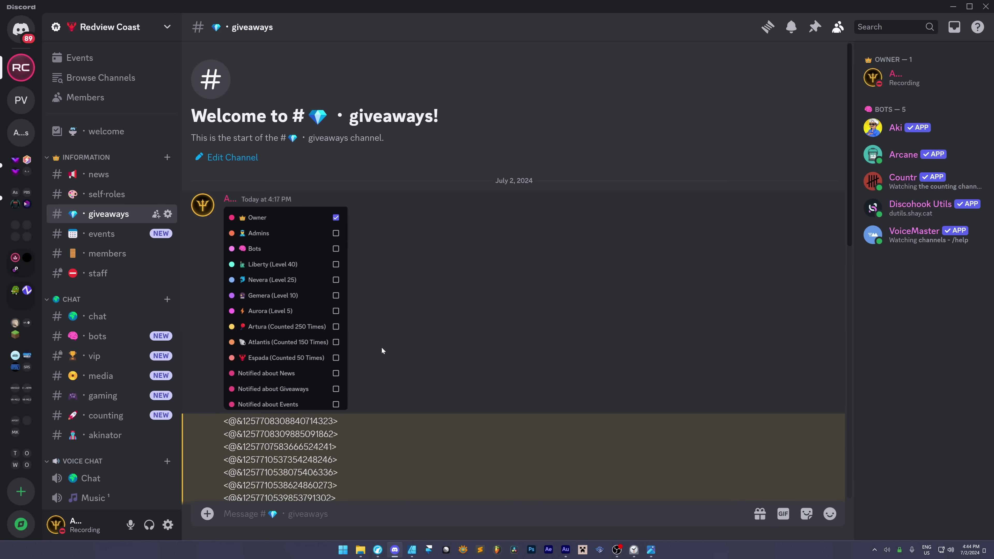
left_click(112, 281)
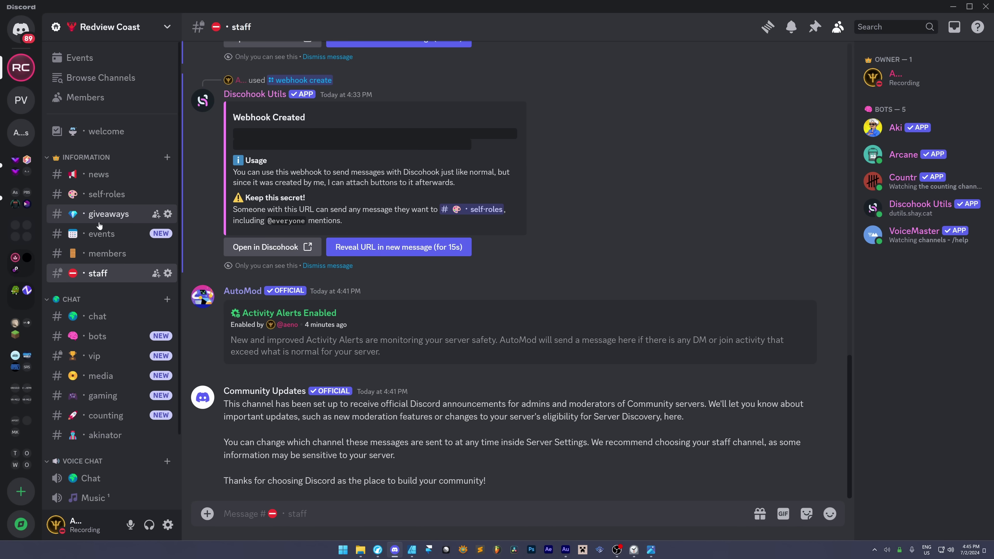
left_click(110, 214)
scroll(111, 294, "down", 3)
left_click(110, 329)
left_click(105, 347)
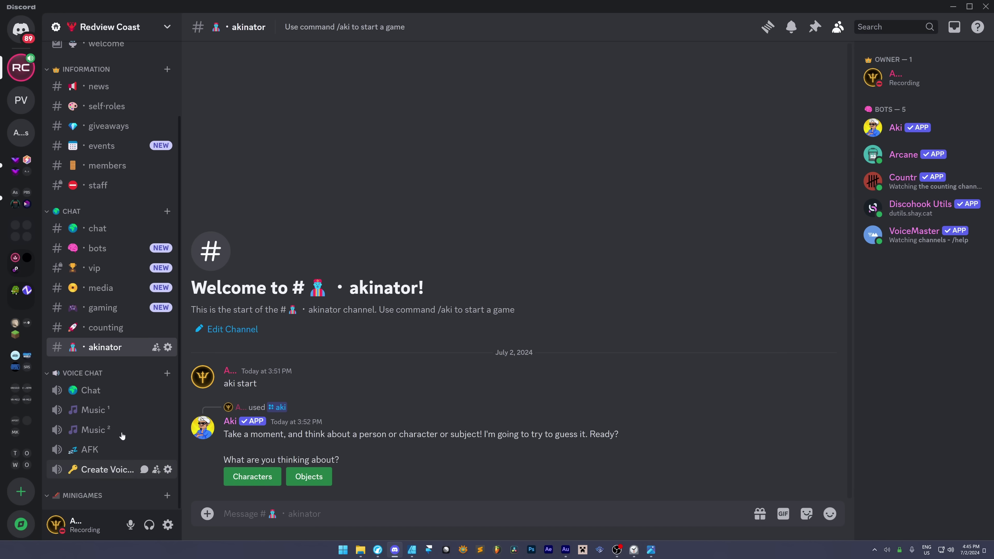
Try joining the Create Voice Chat channel and disconnect from the call.
left_click(113, 470)
scroll(112, 411, "down", 3)
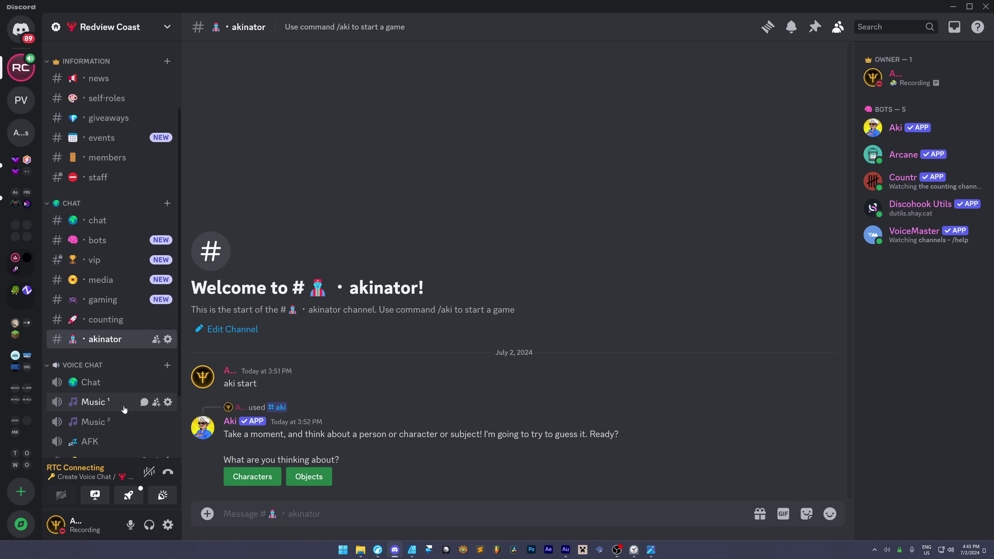
left_click(169, 473)
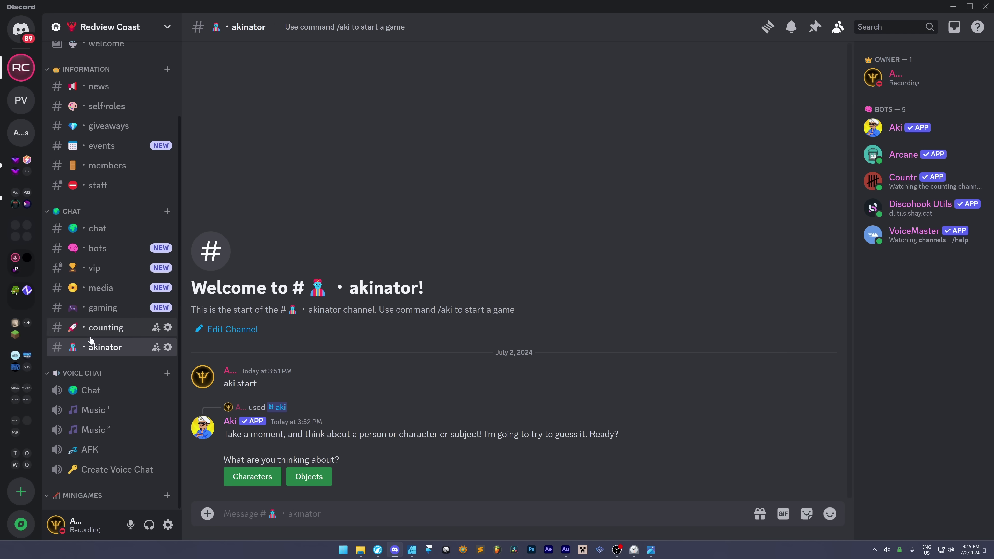
Compare the channel lists and welcome messages of the basic, Panther Valley and Redview Coast servers.
scroll(110, 327, "up", 3)
left_click(99, 174)
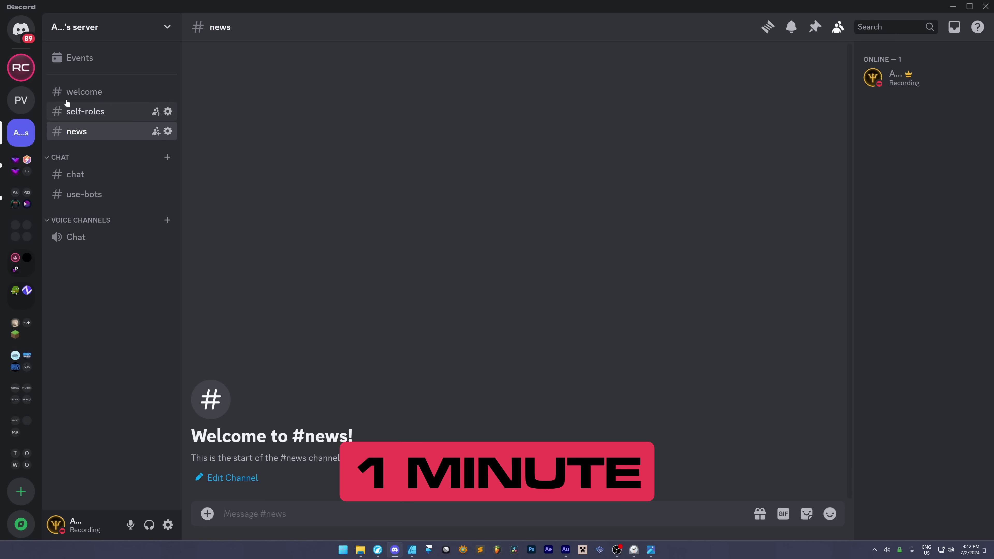
left_click(69, 97)
left_click(24, 104)
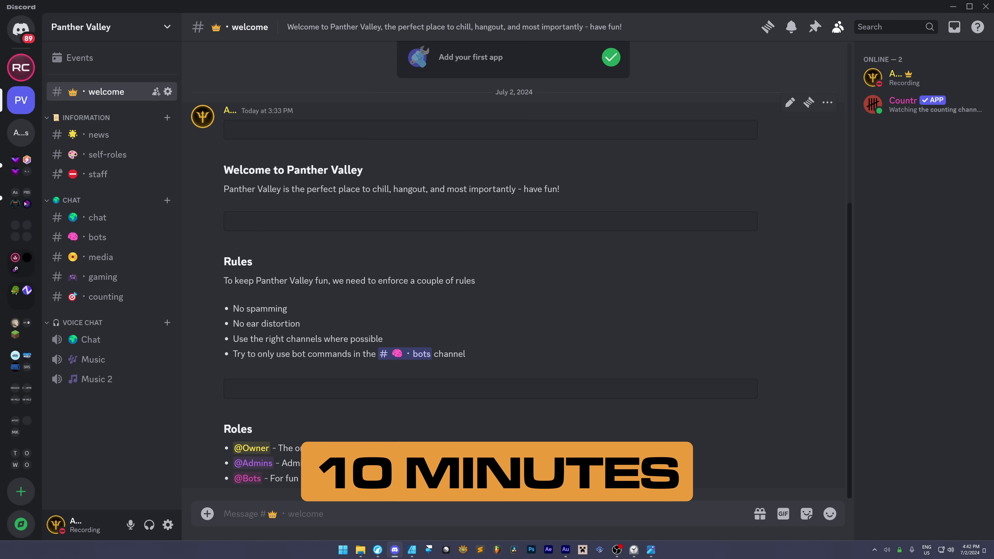
left_click_drag(223, 166, 465, 354)
left_click(98, 134)
left_click(90, 92)
right_click(896, 77)
left_click(186, 103)
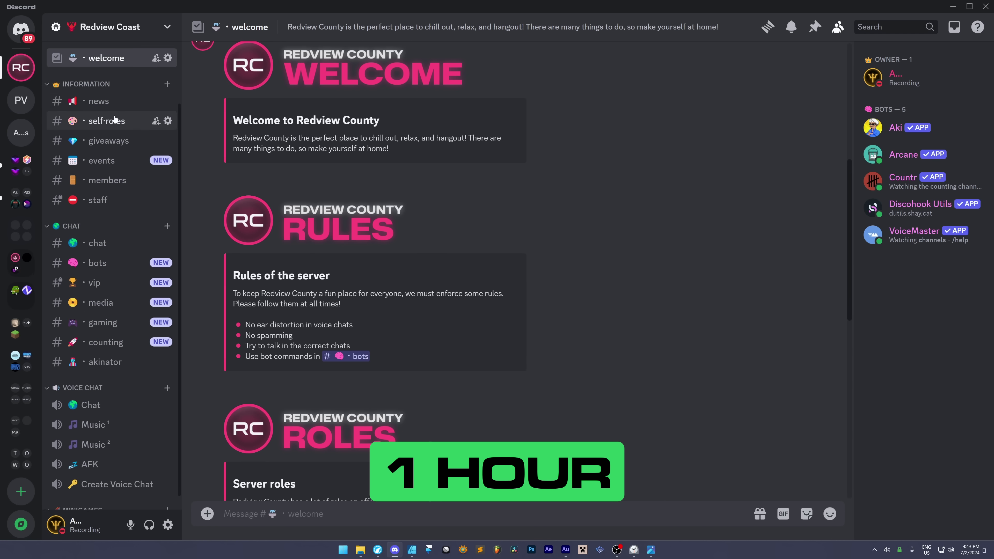
scroll(110, 108, "up", 2)
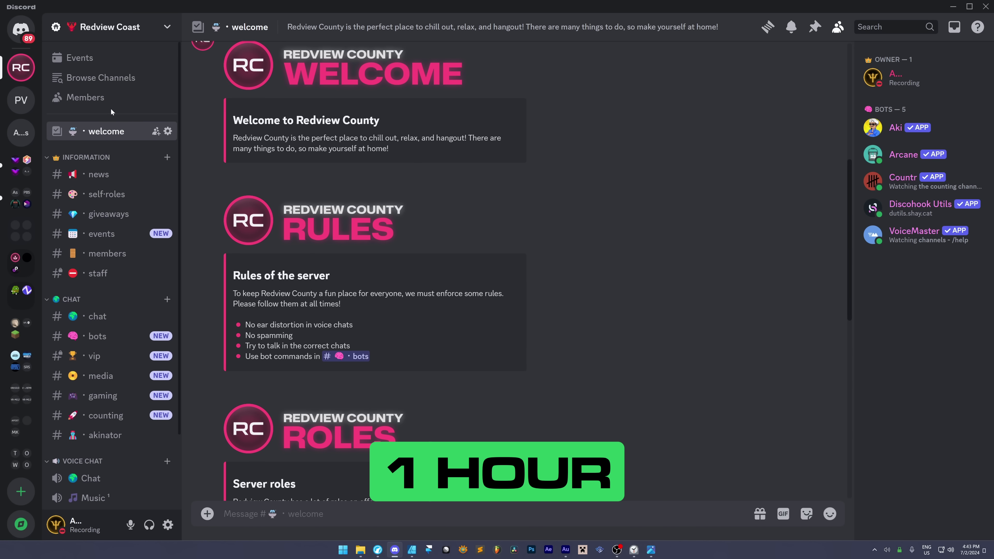
scroll(452, 182, "up", 5)
scroll(451, 181, "down", 4)
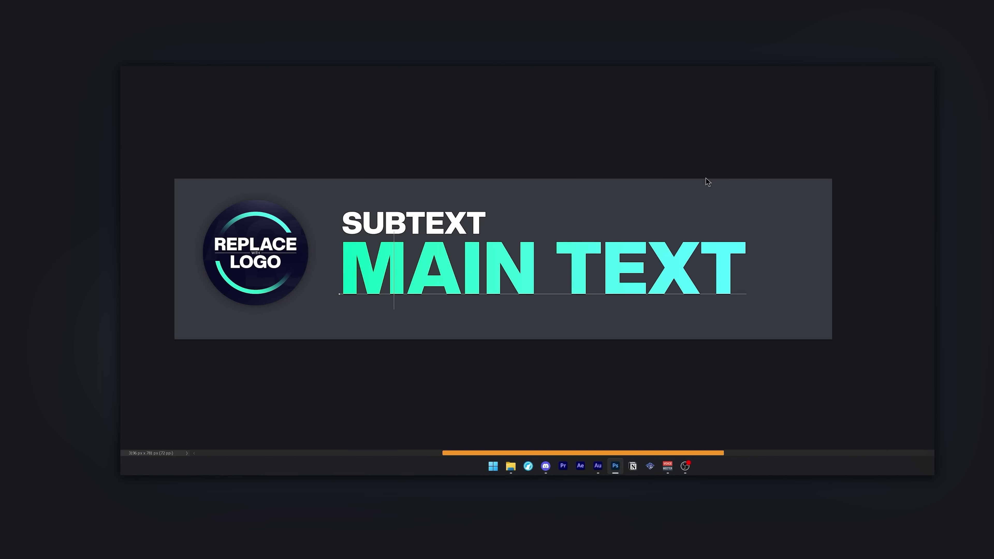
type("NEXUS")
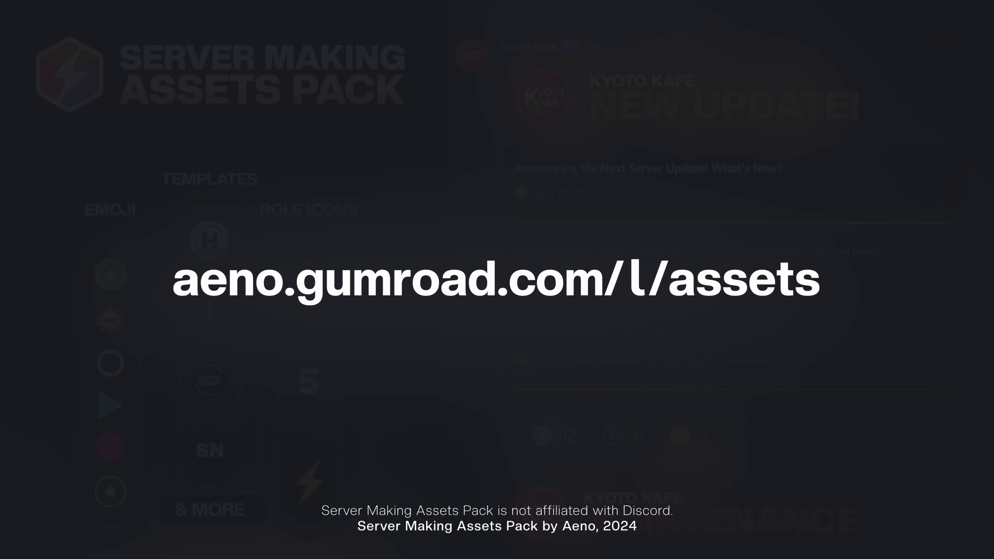